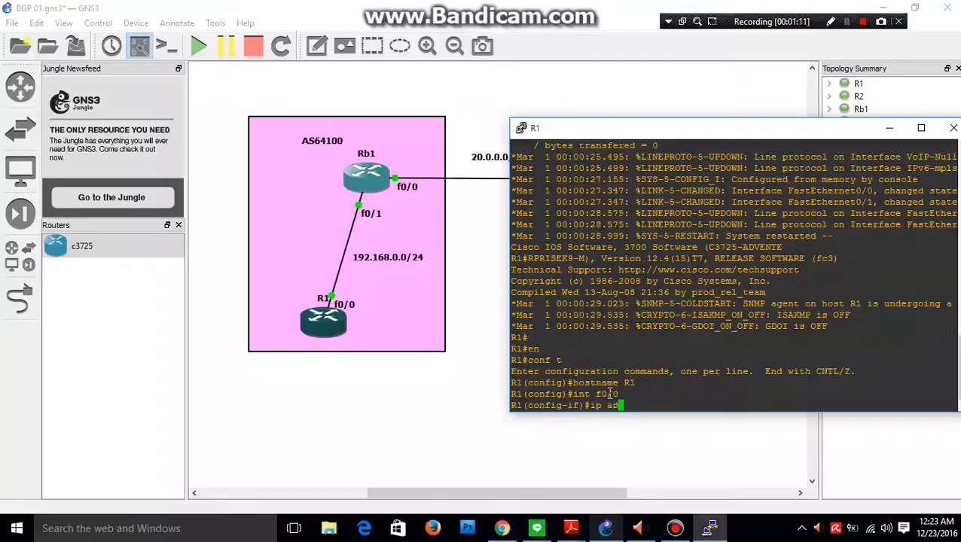
# Assign 192.168.0.1 with mask 255.255.255.0 to R1's f0/0, enable the interface, and leave interface configuration.
pyautogui.write('68.0.1 25.')
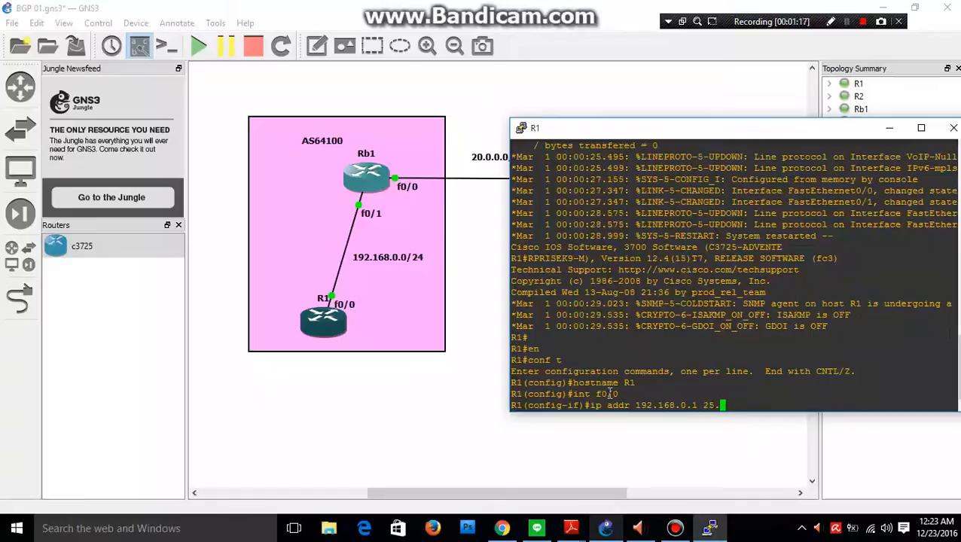
pyautogui.press('BackSpace')
pyautogui.write('5.255.255.0')
pyautogui.press('Return')
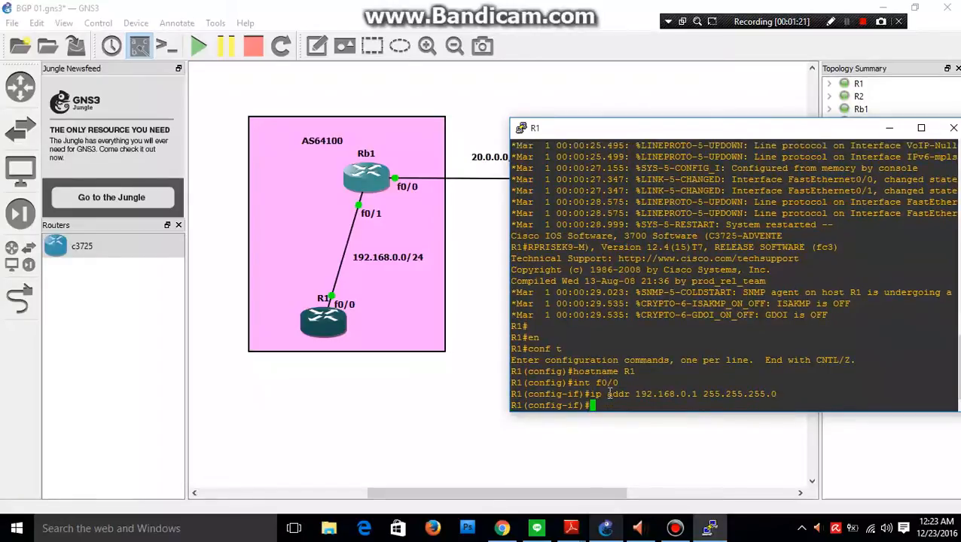
pyautogui.write('no shut')
pyautogui.press('Return')
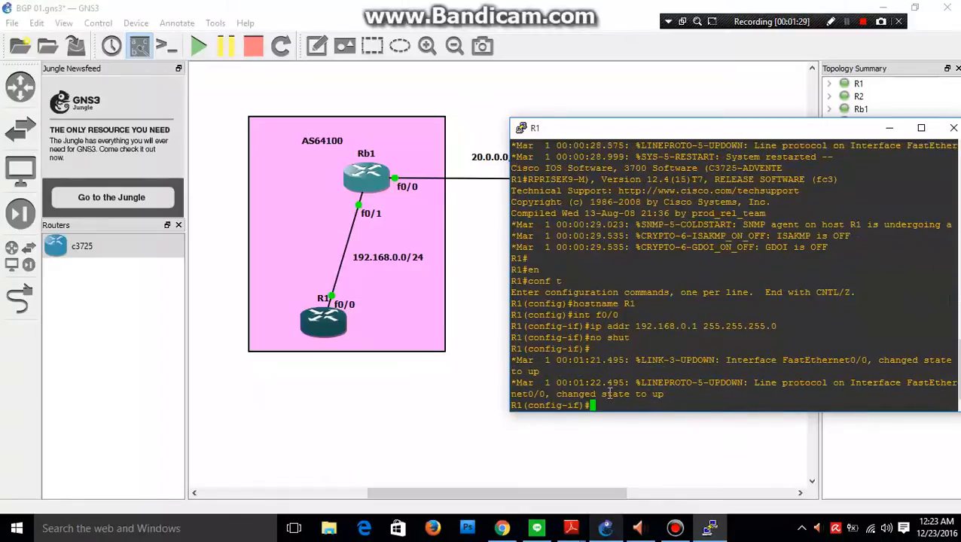
pyautogui.write('exit')
pyautogui.press('Return')
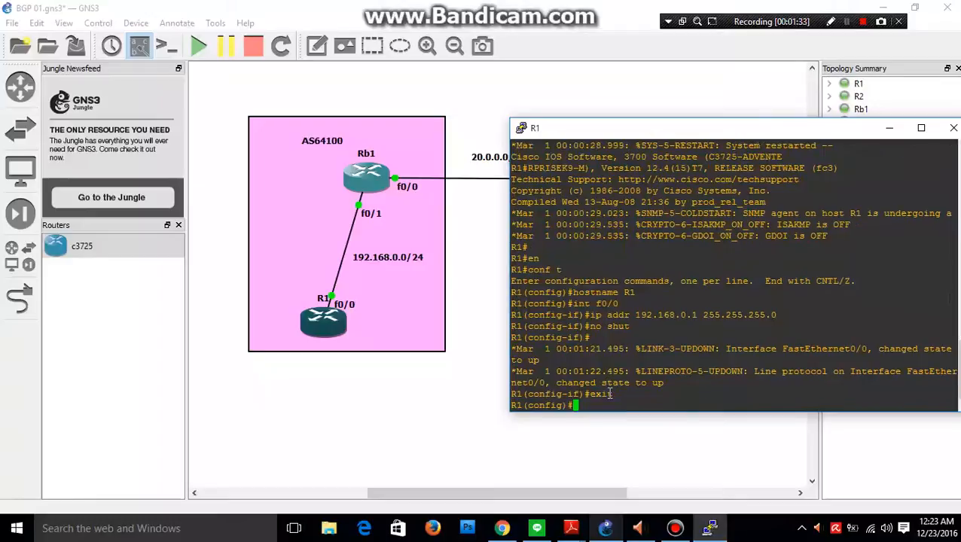
# Start the BGP routing process on R1 with autonomous system number 64100.
pyautogui.write('router bgp ')
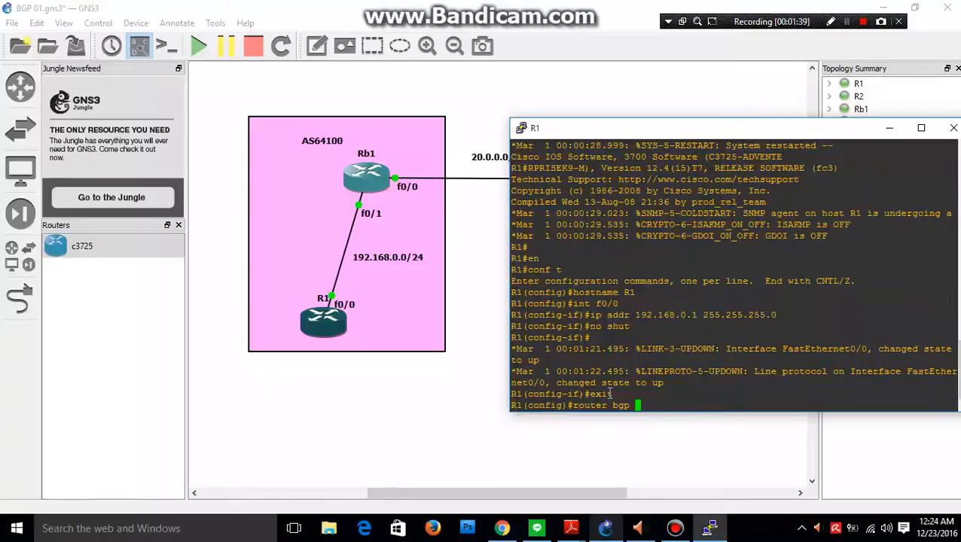
pyautogui.write('64100')
pyautogui.press('Return')
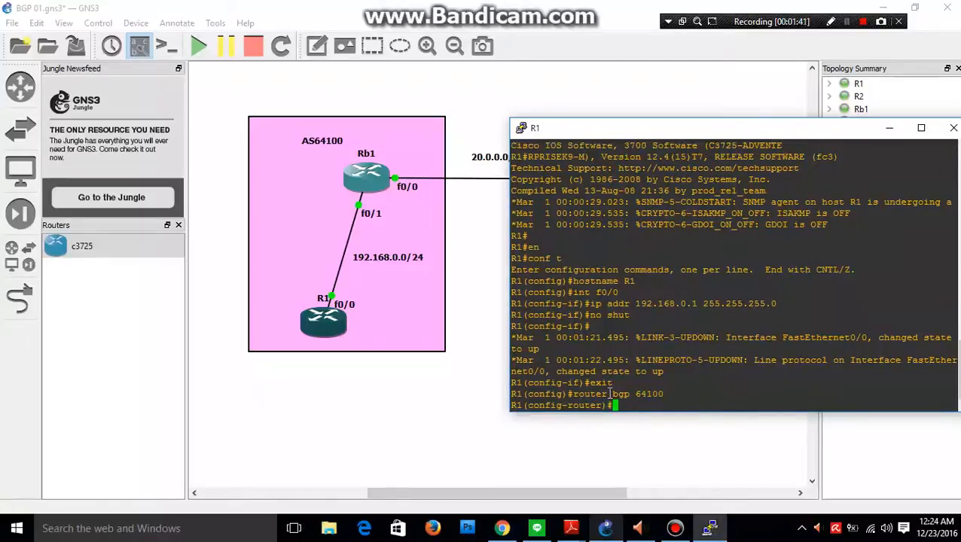
# Define 192.168.0.2 as R1's BGP neighbor in remote AS 64100 and leave router configuration.
pyautogui.write('neighbor 192.168')
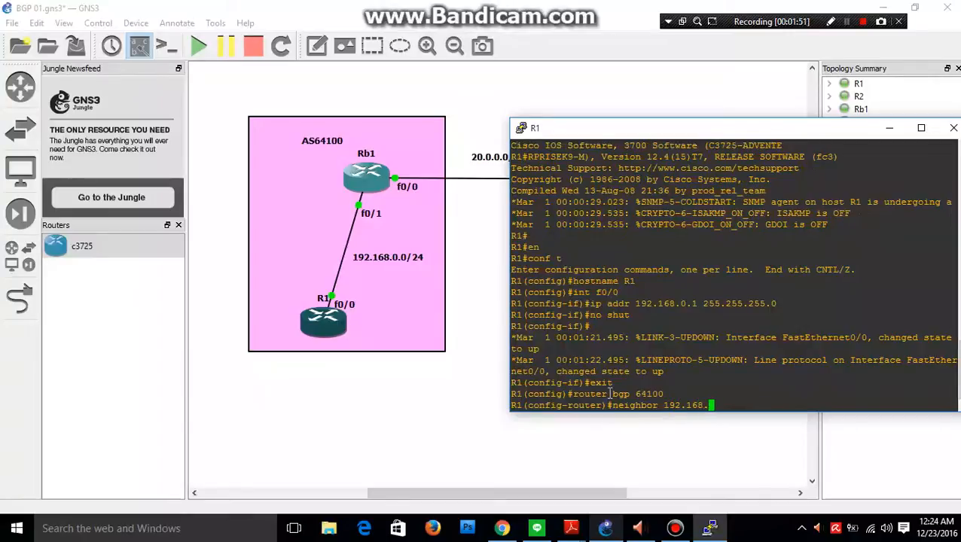
pyautogui.write('.0.2')
pyautogui.write('remote-as 64')
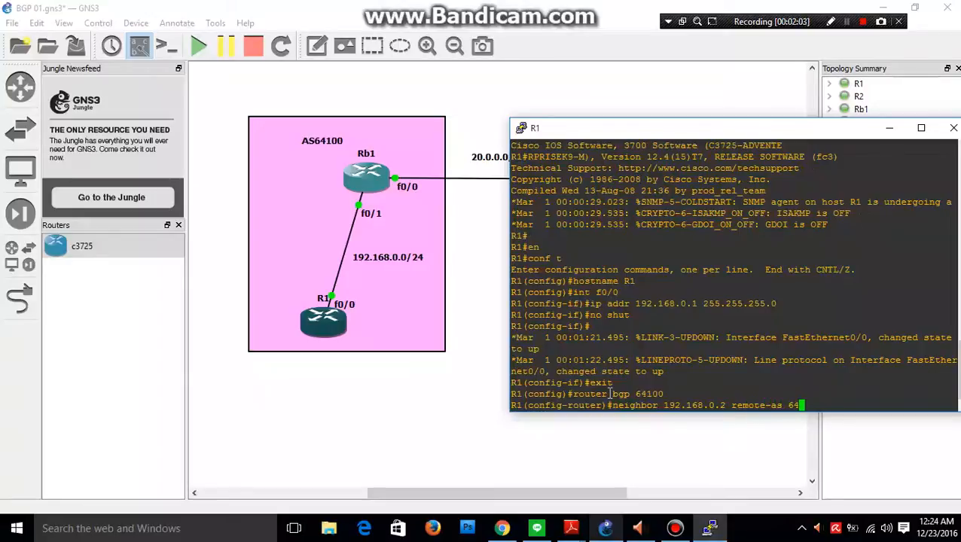
pyautogui.write('100')
pyautogui.press('Return')
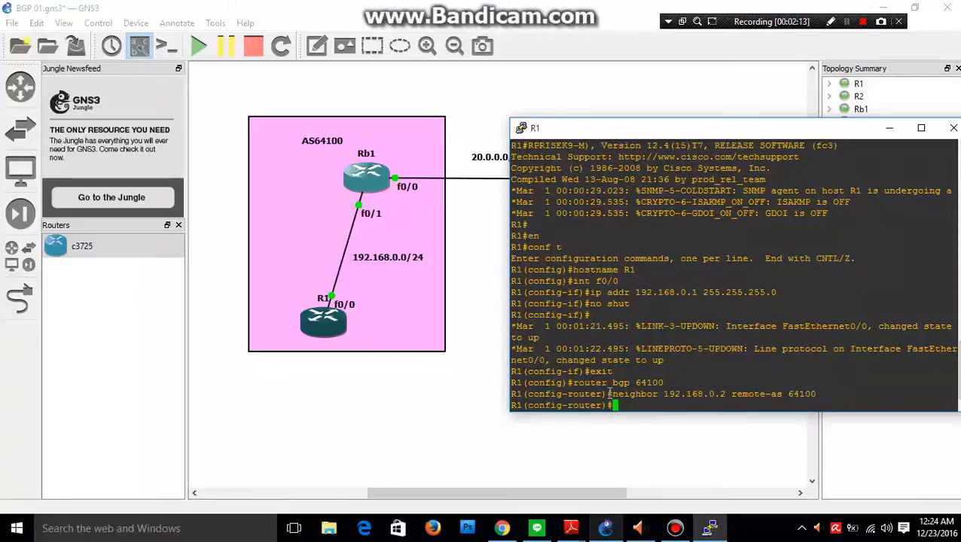
pyautogui.write('ex')
pyautogui.press('Return')
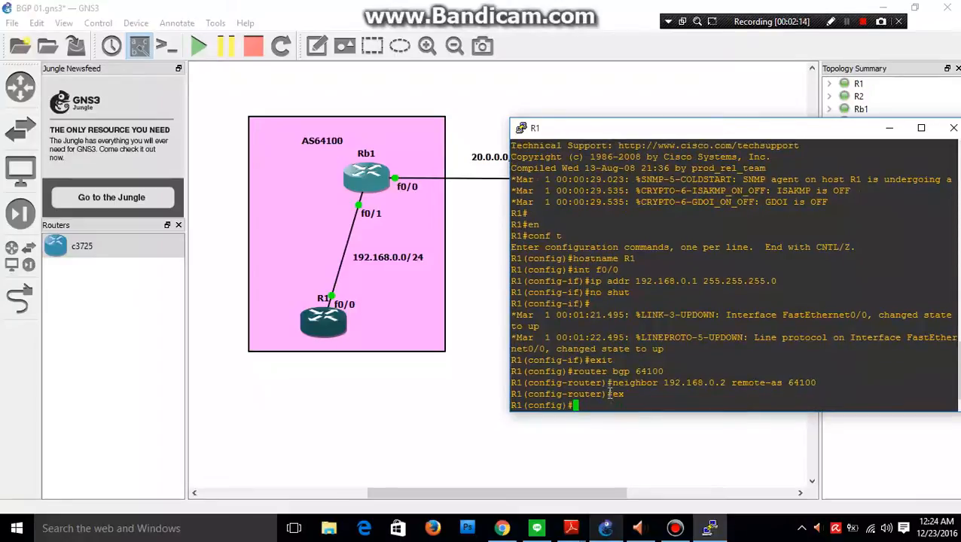
# Open the console of router Rb1, narrow its window, and place it clear of the AS64100 area.
pyautogui.click(400, 98)
pyautogui.rightClick(374, 191)
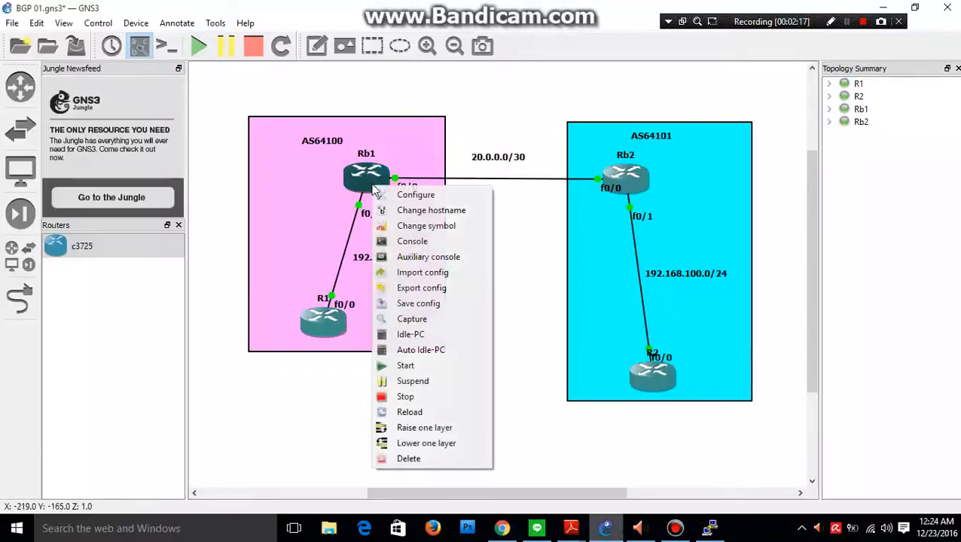
pyautogui.click(444, 246)
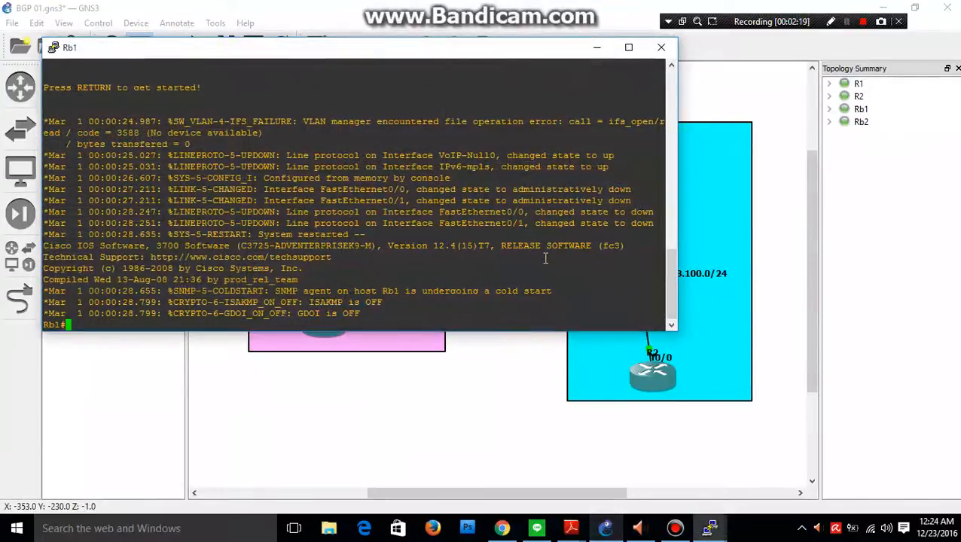
pyautogui.moveTo(675, 189); pyautogui.dragTo(473, 189)
pyautogui.moveTo(298, 51); pyautogui.dragTo(749, 114)
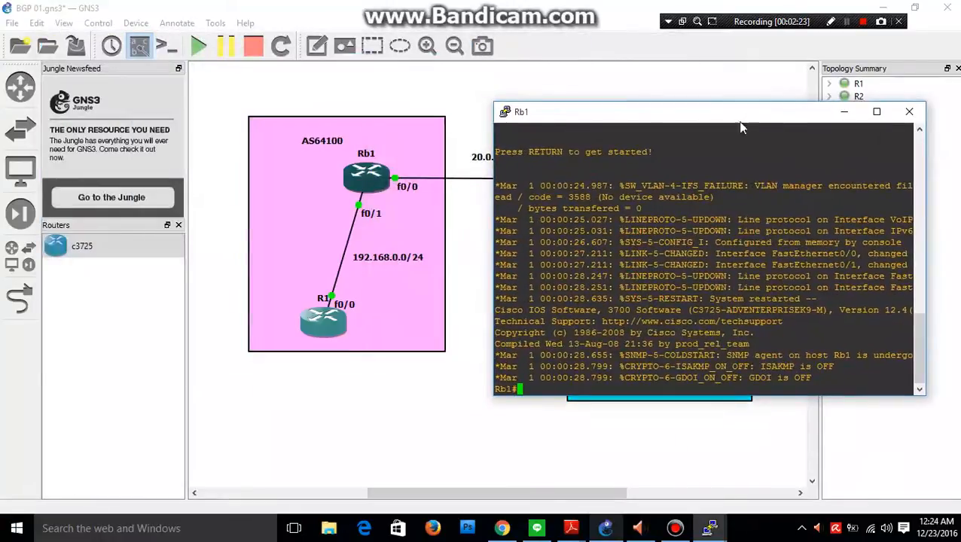
# Enter global configuration mode on Rb1 and set the hostname to Rb1.
pyautogui.write('en')
pyautogui.press('Return')
pyautogui.write('conf t')
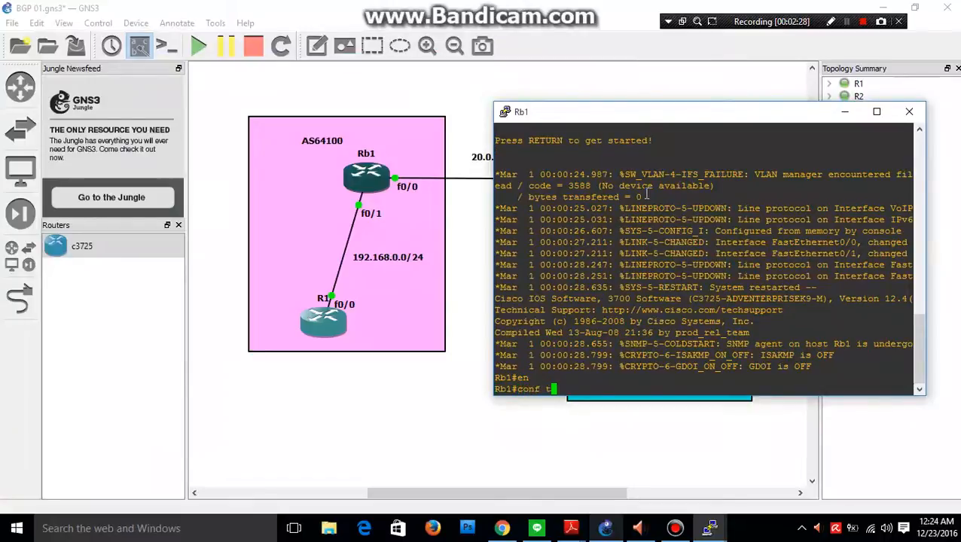
pyautogui.press('Return')
pyautogui.write('hostname')
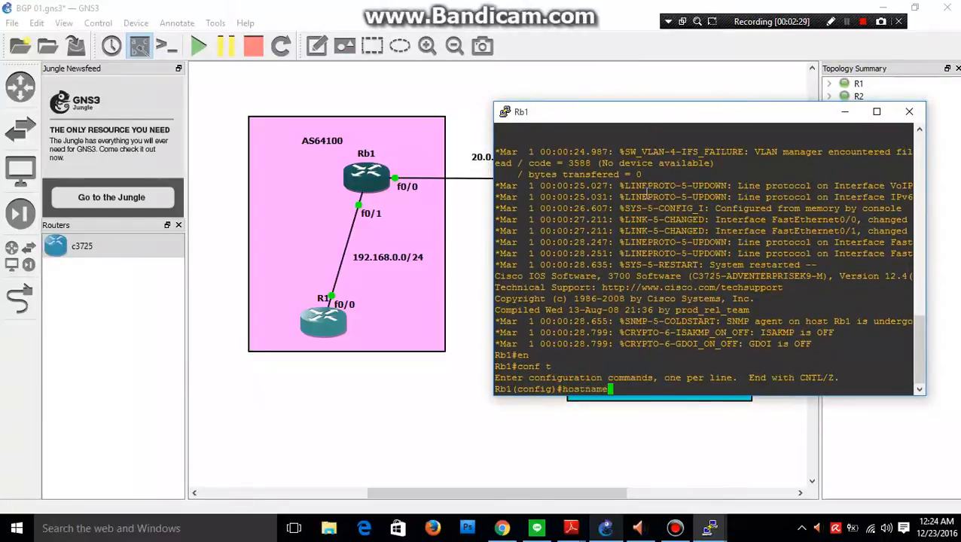
pyautogui.write(' Rb1')
pyautogui.press('Return')
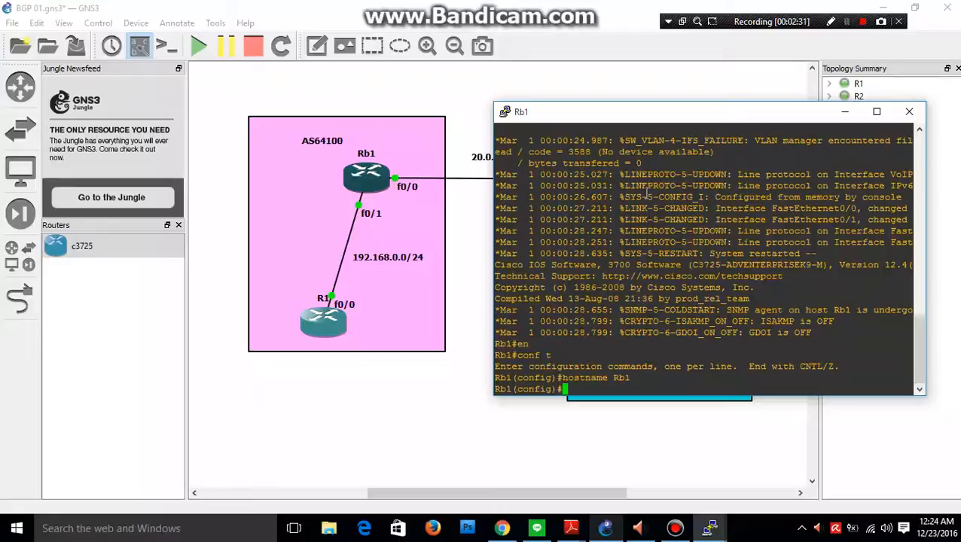
# Assign 192.168.0.2 with mask 255.255.255.0 to Rb1's f0/1 and enable the interface.
pyautogui.write('int f0/1')
pyautogui.press('Return')
pyautogui.write('ip a')
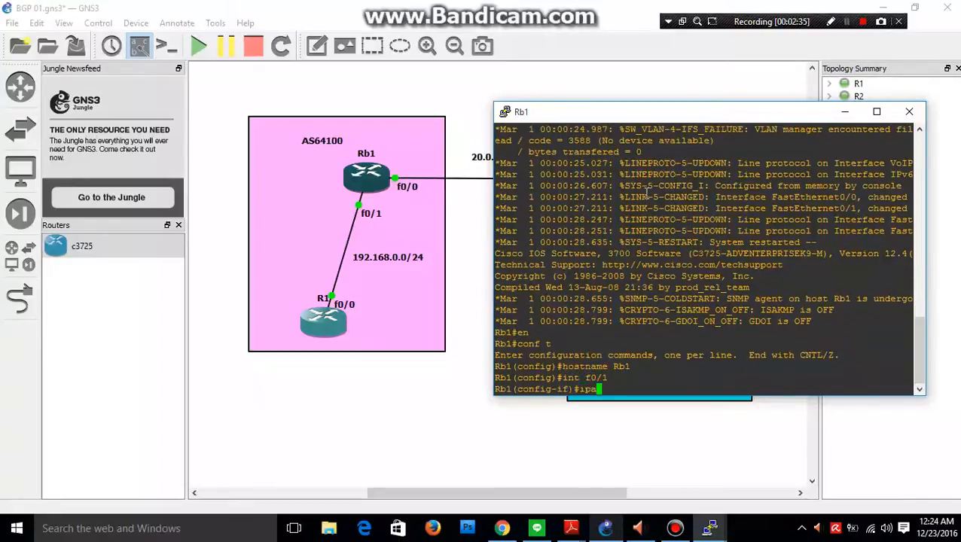
pyautogui.write('ddr 192.168.')
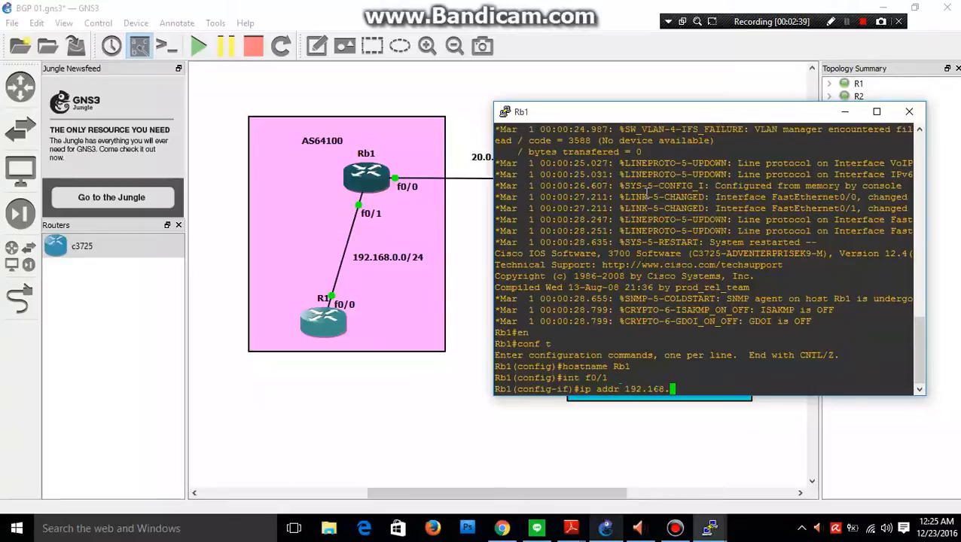
pyautogui.write('0.2 255.255.255.255.0')
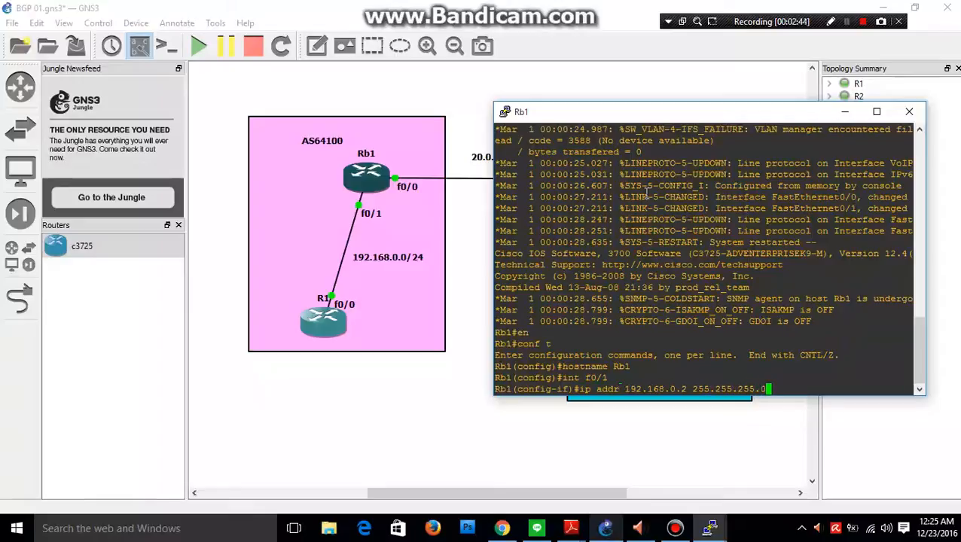
pyautogui.press('Return')
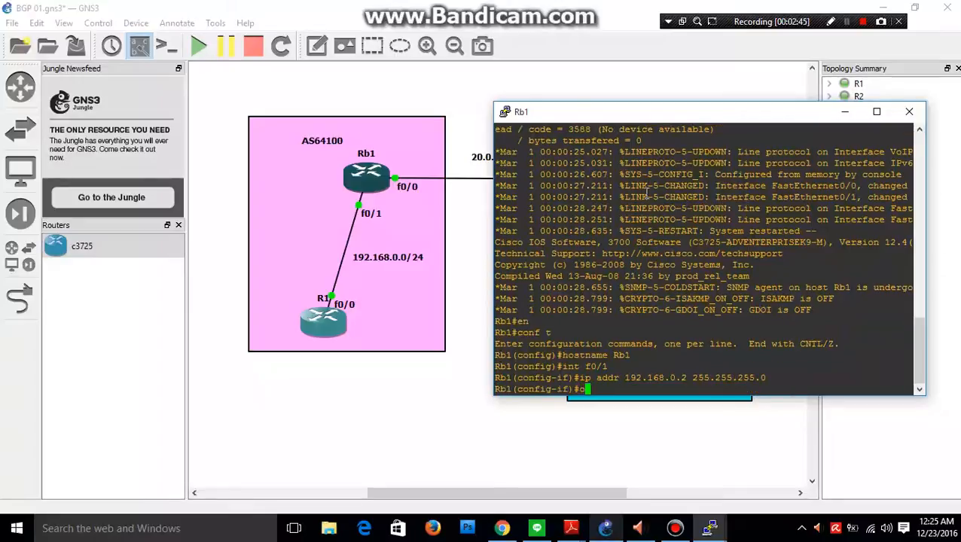
pyautogui.write('no shut')
pyautogui.press('Return')
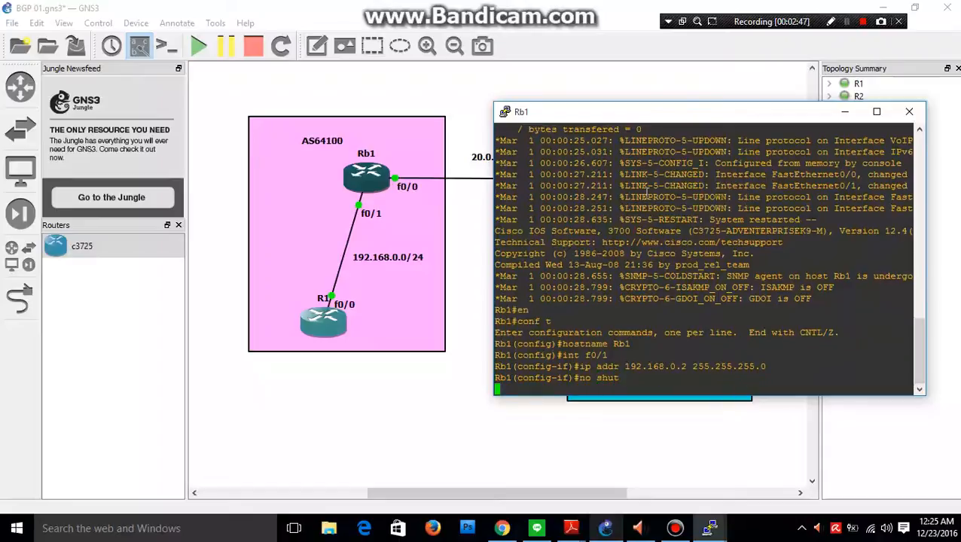
# Assign 20.0.0.1 with mask 255.255.255.252 to Rb1's f0/0, enable the interface, and leave interface configuration.
pyautogui.moveTo(664, 116); pyautogui.dragTo(642, 217)
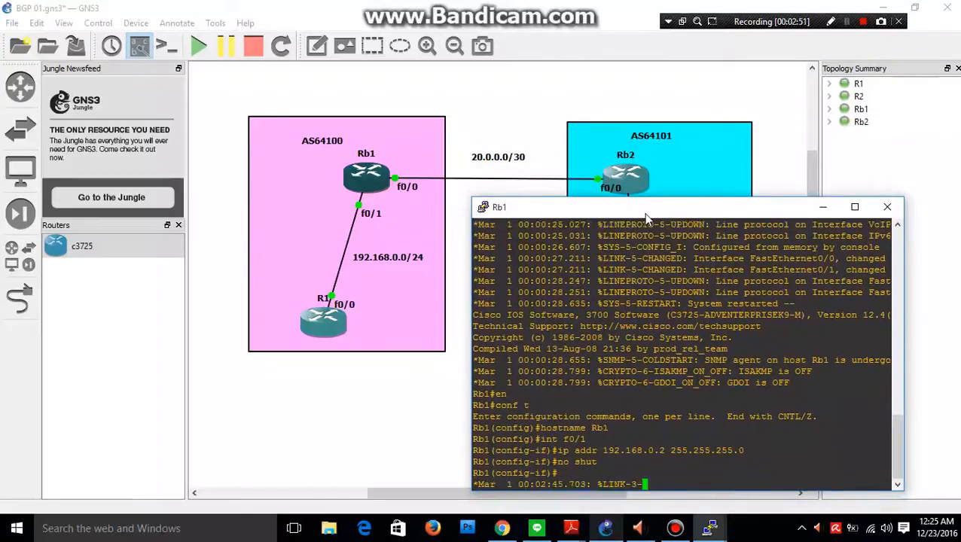
pyautogui.write('int ')
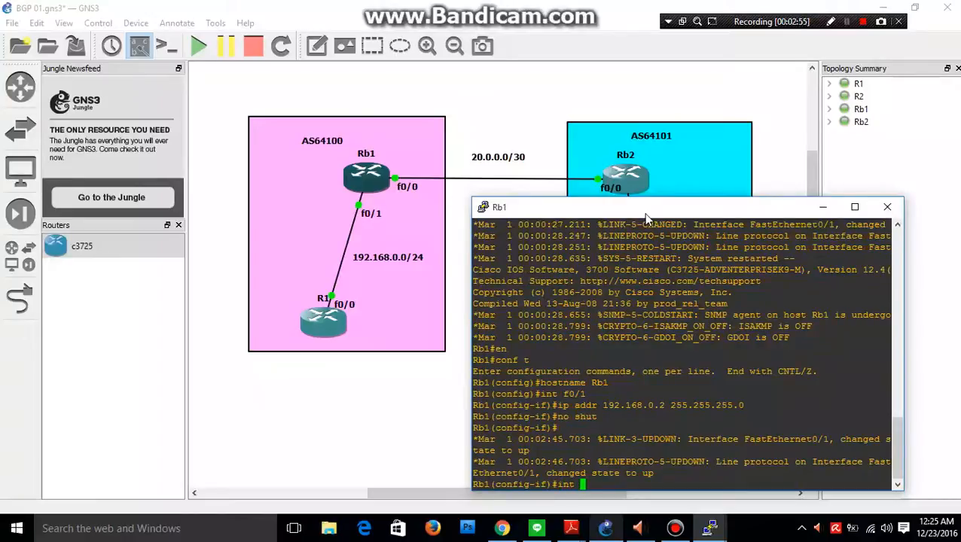
pyautogui.write('f0/0')
pyautogui.press('Return')
pyautogui.write('ip ')
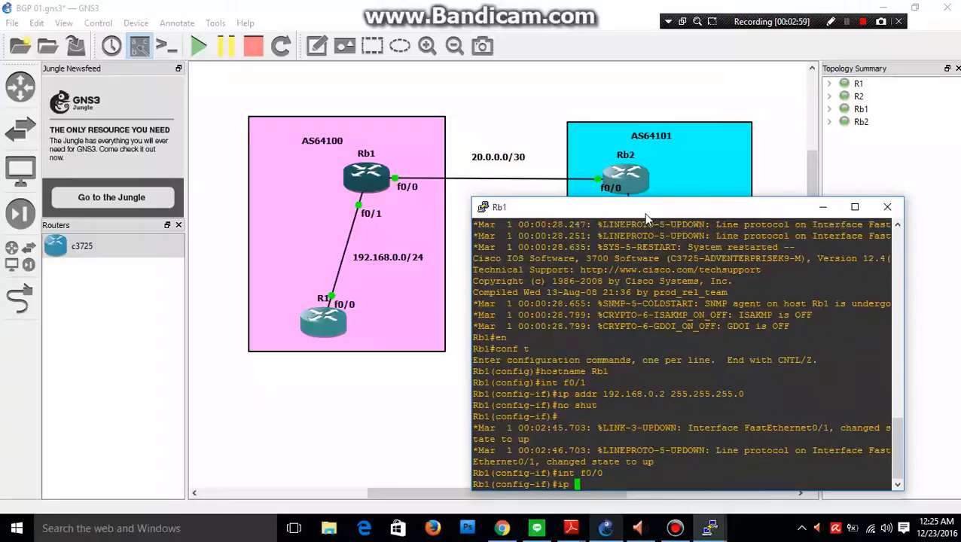
pyautogui.write('addr 20.0.0.1 2')
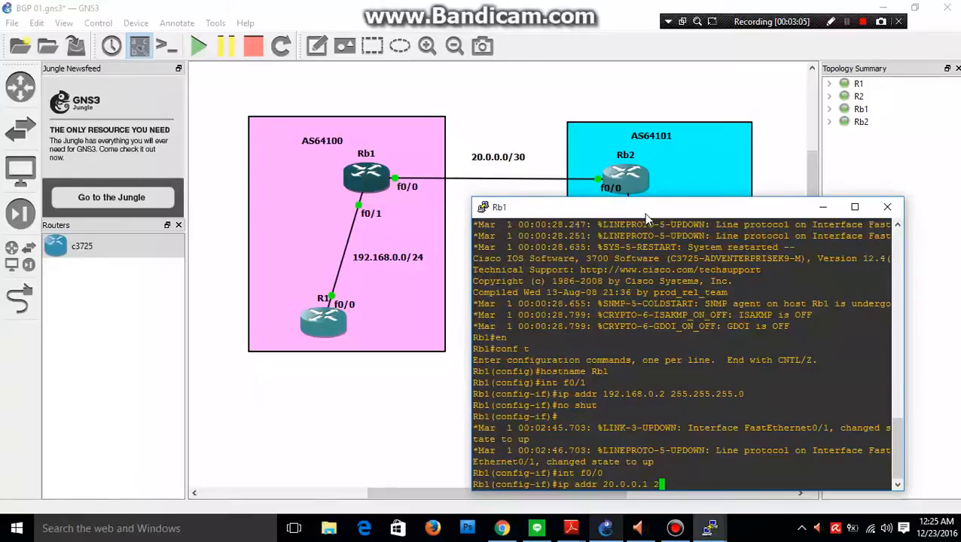
pyautogui.write('55.255.255.252')
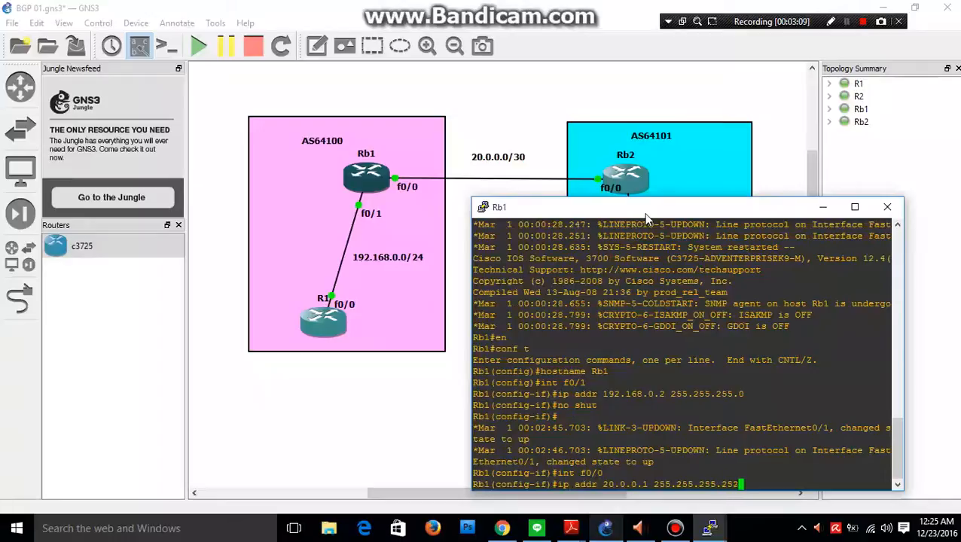
pyautogui.press('Return')
pyautogui.write('no shut')
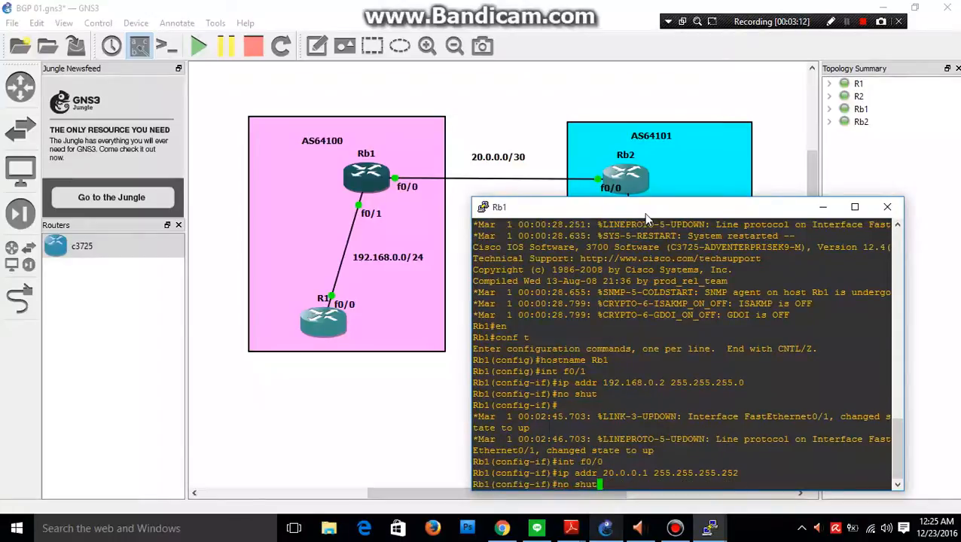
pyautogui.press('Return')
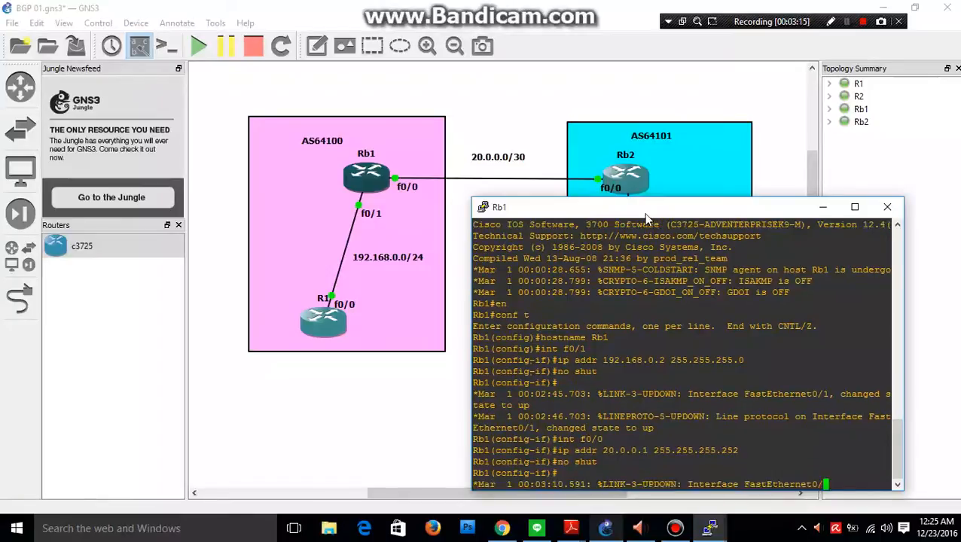
pyautogui.write('ex')
pyautogui.press('Return')
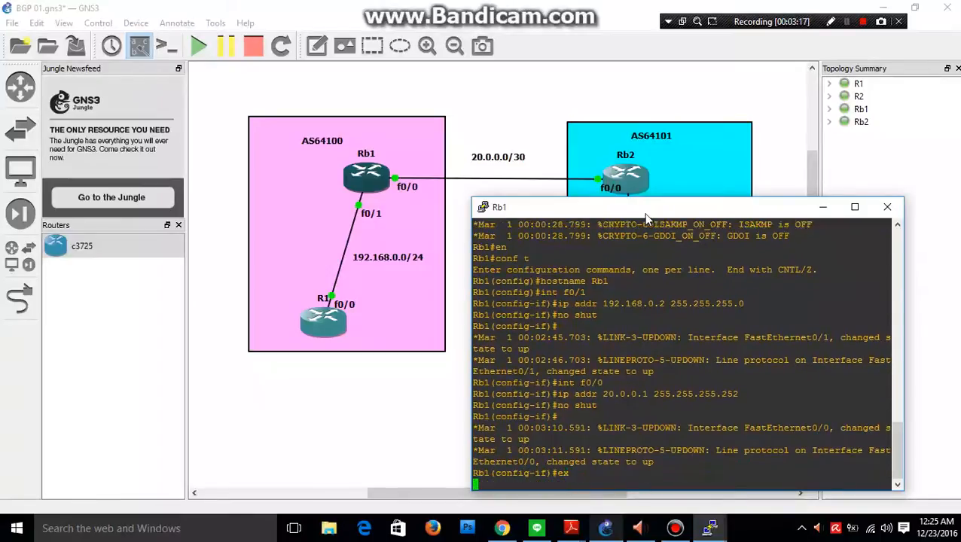
# Start the BGP routing process on Rb1 with autonomous system number 64100.
pyautogui.write('router bgp ')
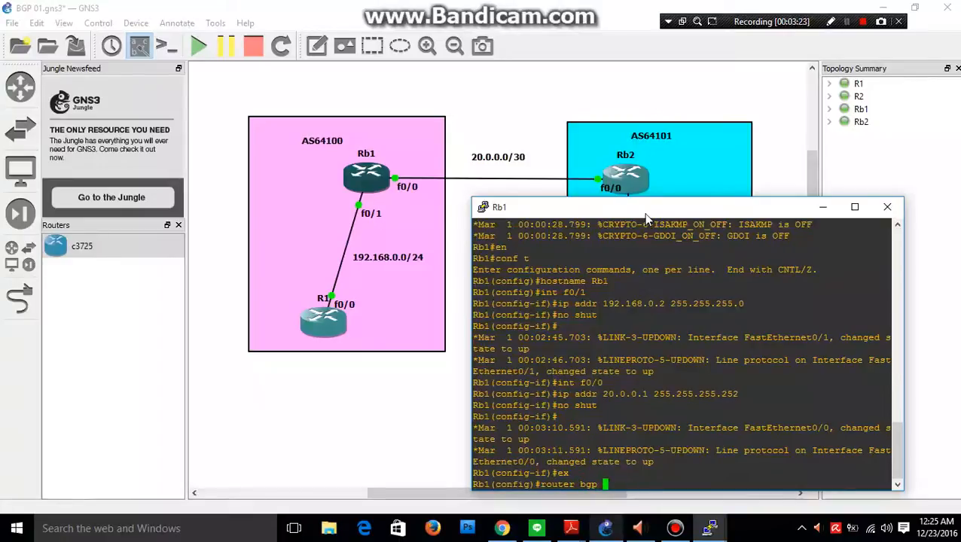
pyautogui.write('64100')
pyautogui.press('Return')
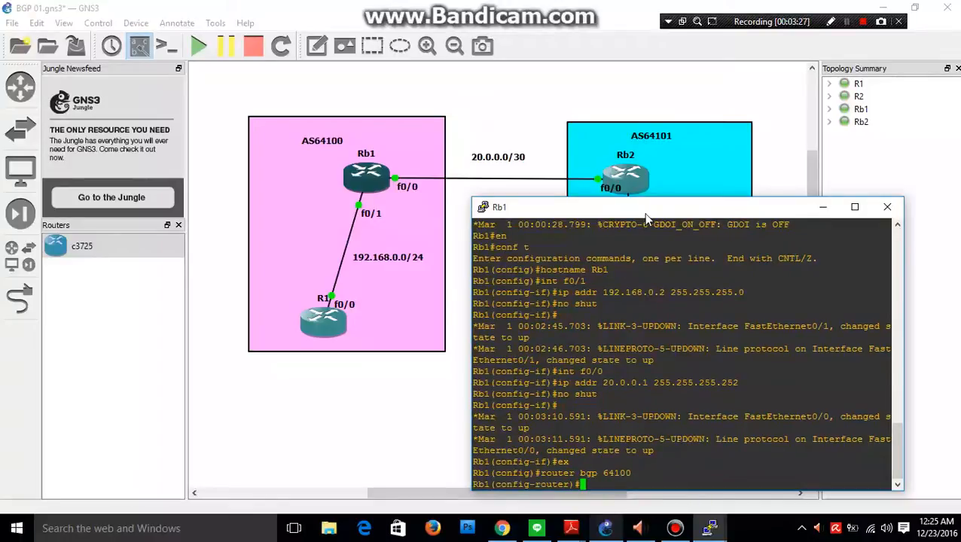
# Add 192.168.0.1 as a BGP neighbor on Rb1 with remote AS 64100.
pyautogui.write('neighbor')
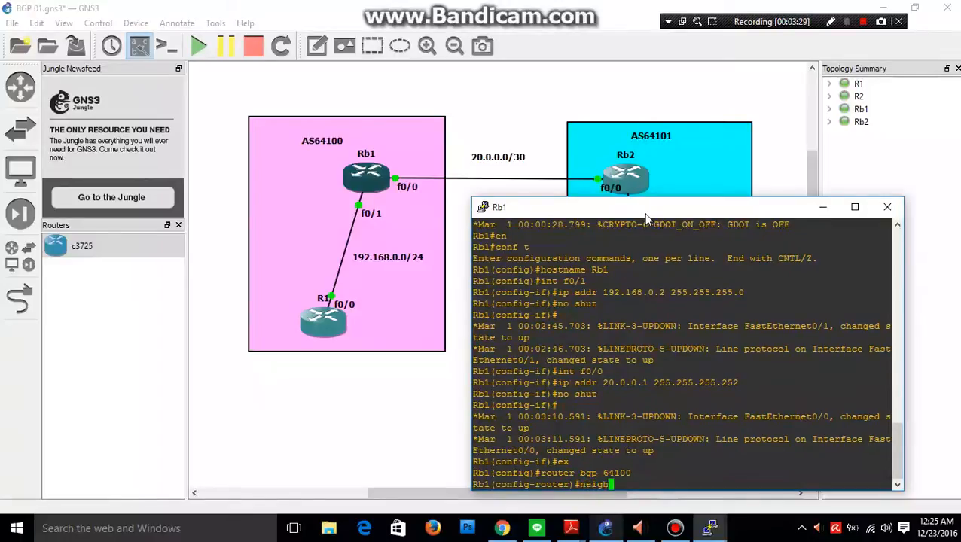
pyautogui.press('BackSpace')
pyautogui.press('BackSpace')
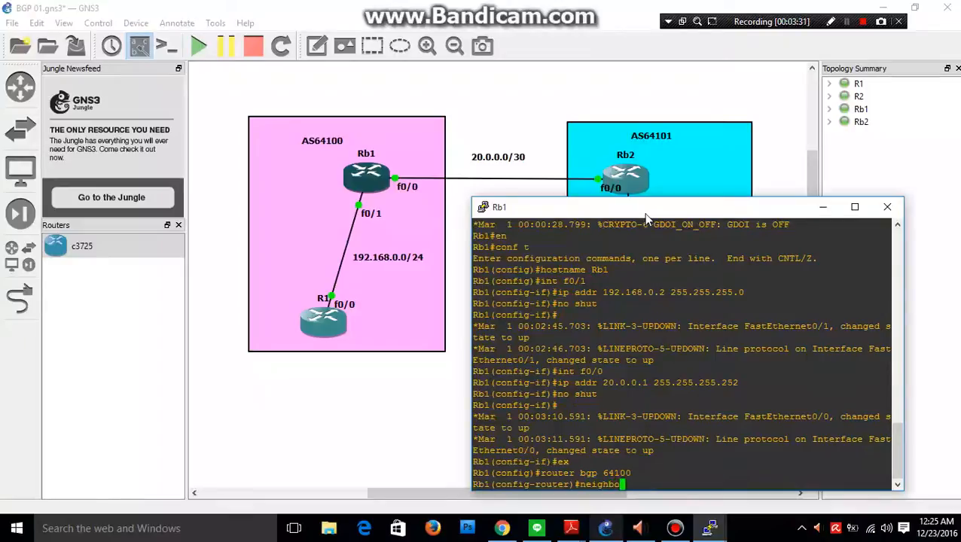
pyautogui.write('or 192.168')
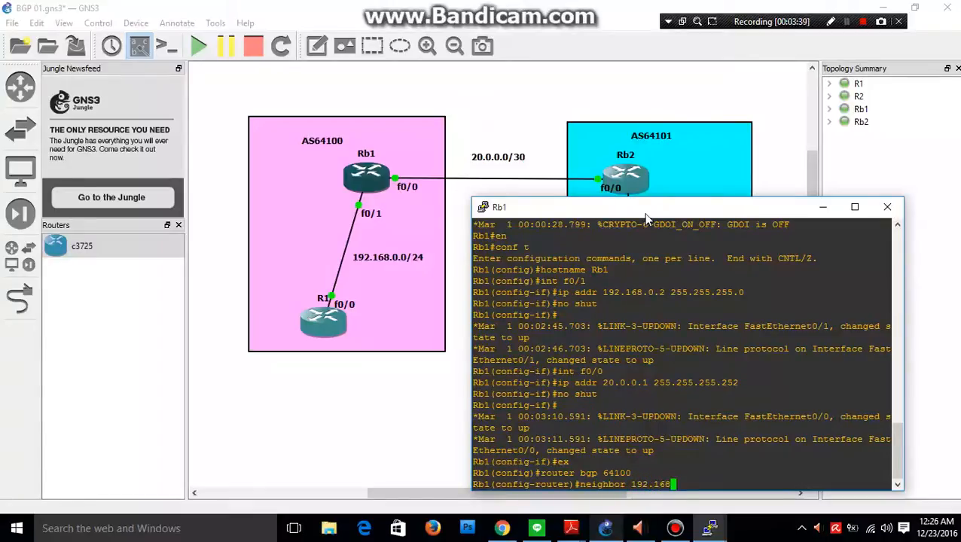
pyautogui.write('.')
pyautogui.write('0.1 remote-as 64100')
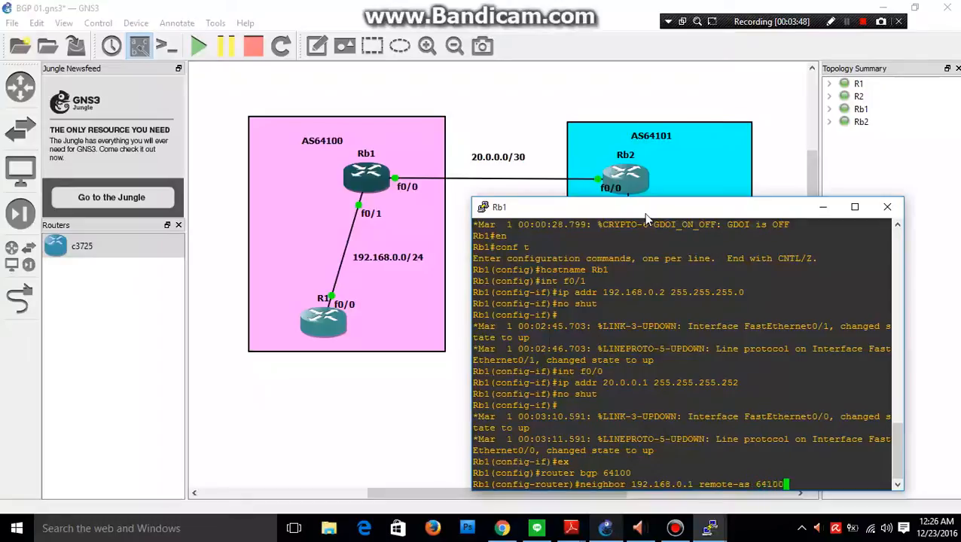
pyautogui.press('Return')
# Add 20.0.0.2 as a BGP neighbor on Rb1 with remote AS 64101.
pyautogui.write('neighbor')
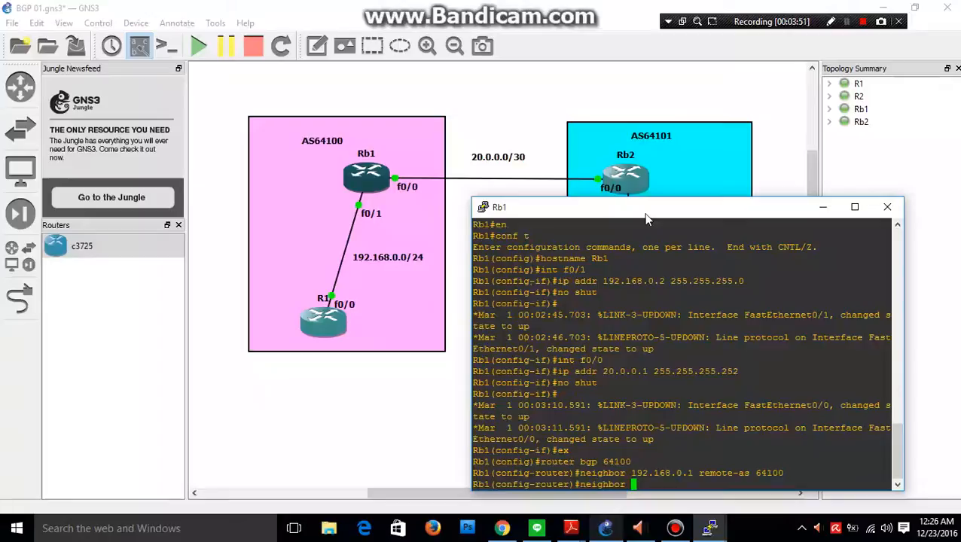
pyautogui.write(' 20.0.0.2 remote- as ')
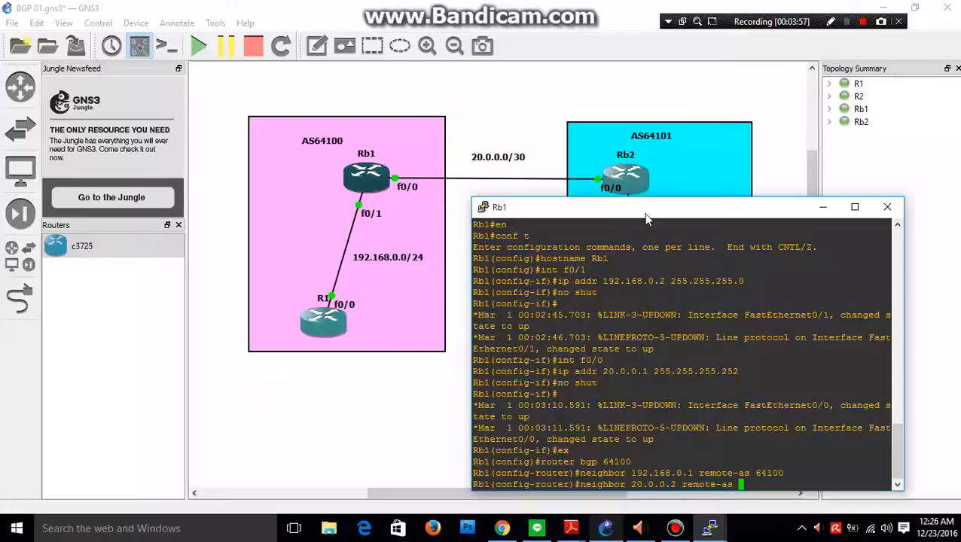
pyautogui.write('64101')
pyautogui.press('Return')
# Advertise network 192.168.0.0 with mask 255.255.255.0 in Rb1's BGP process and leave router configuration.
pyautogui.write('network 192.')
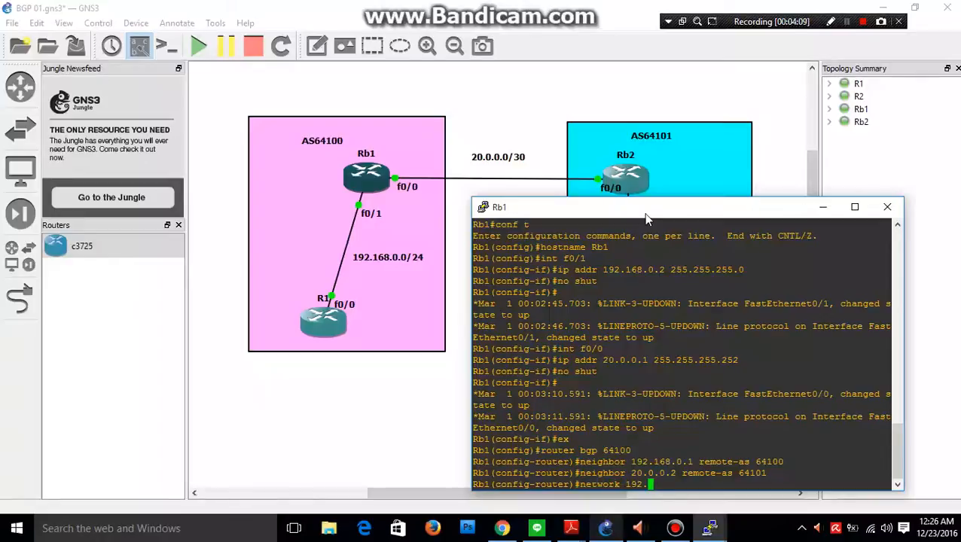
pyautogui.write('168.0.0 mask')
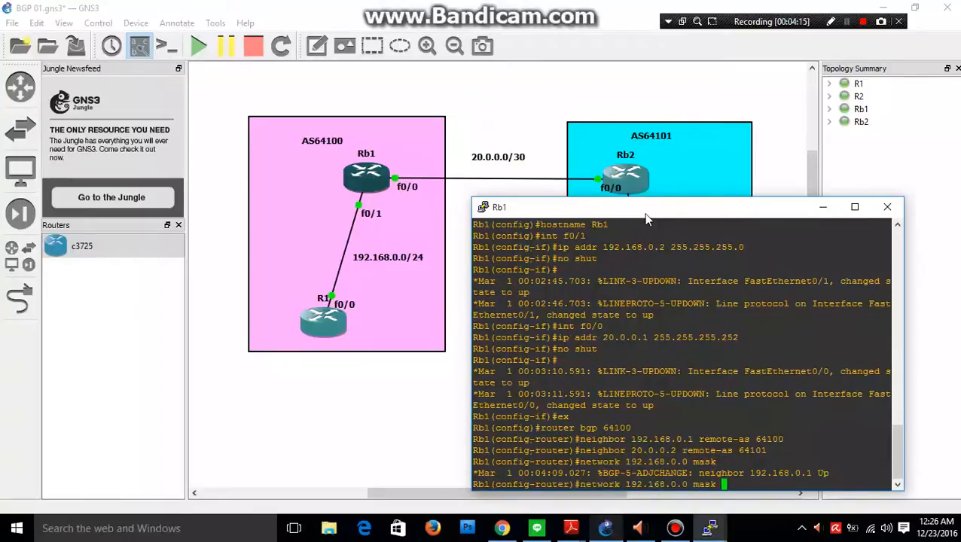
pyautogui.write(' 255.255.255.0')
pyautogui.press('Return')
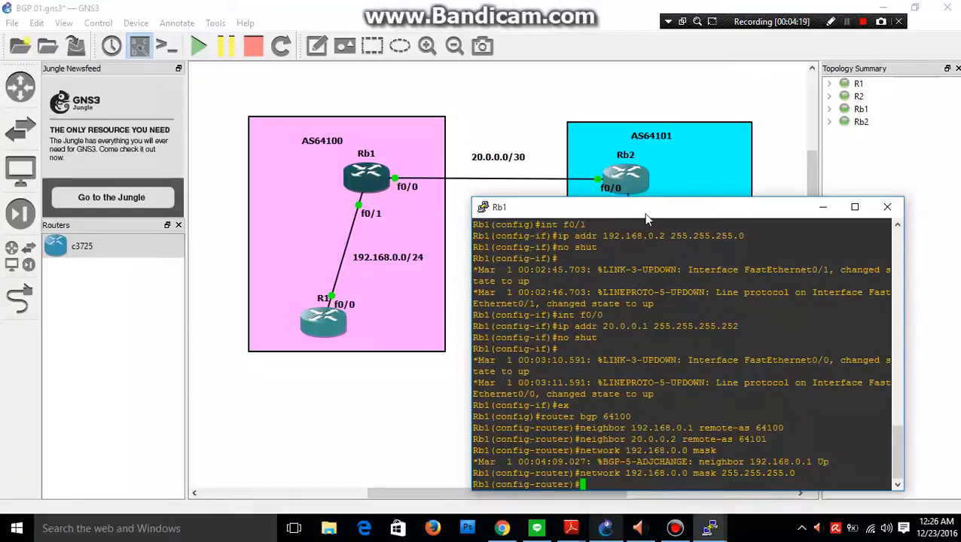
pyautogui.write('ex')
pyautogui.press('Return')
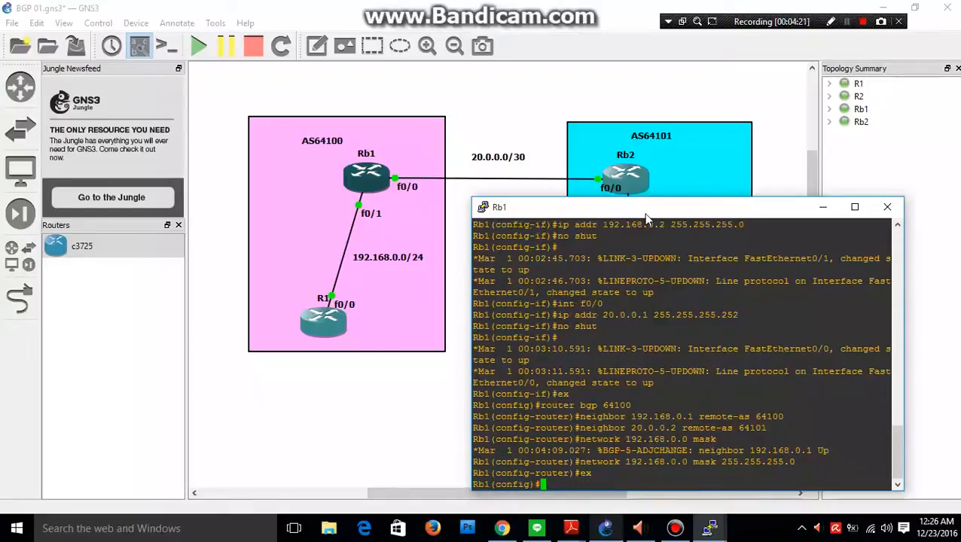
# Minimize Rb1's console, open Rb2's console, and narrow its window to uncover the AS64101 part of the topology.
pyautogui.click(823, 206)
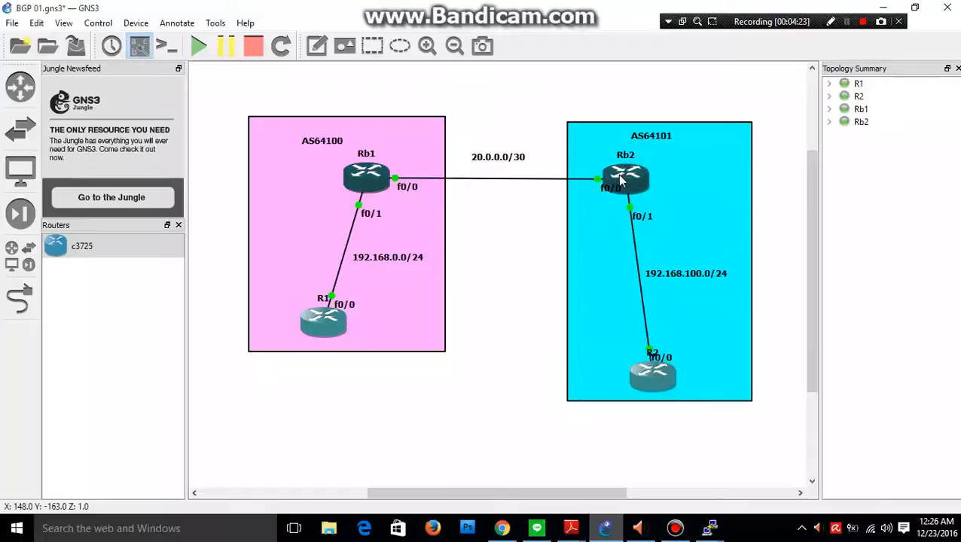
pyautogui.rightClick(620, 177)
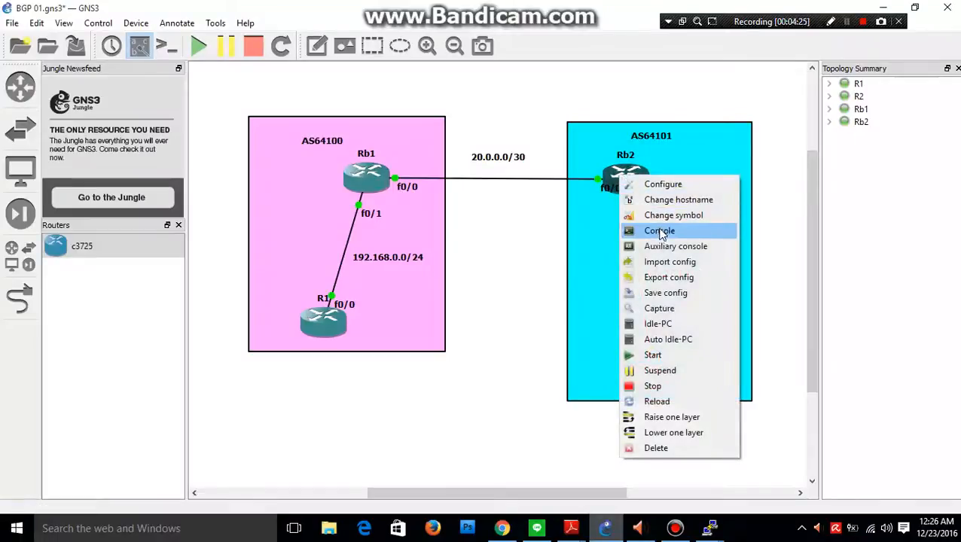
pyautogui.click(656, 231)
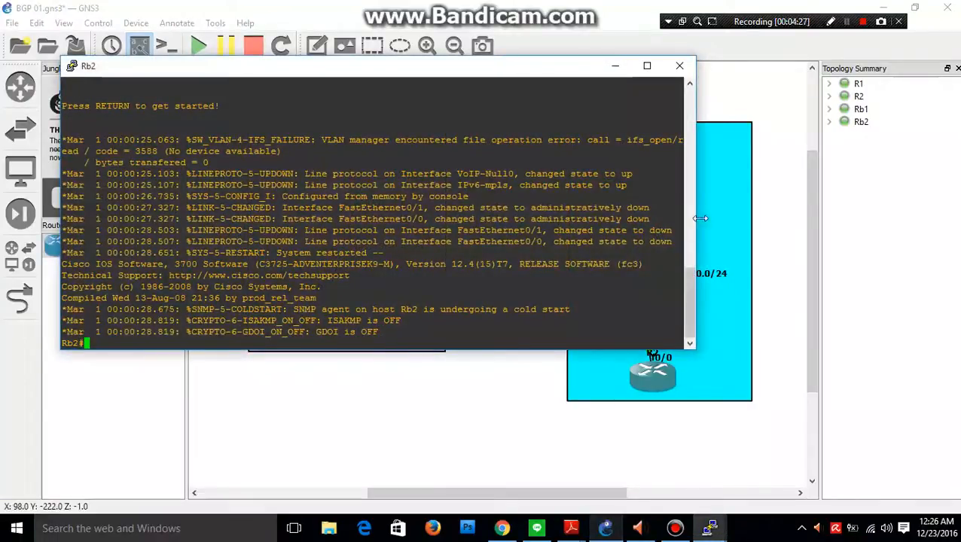
pyautogui.moveTo(631, 217); pyautogui.dragTo(497, 211)
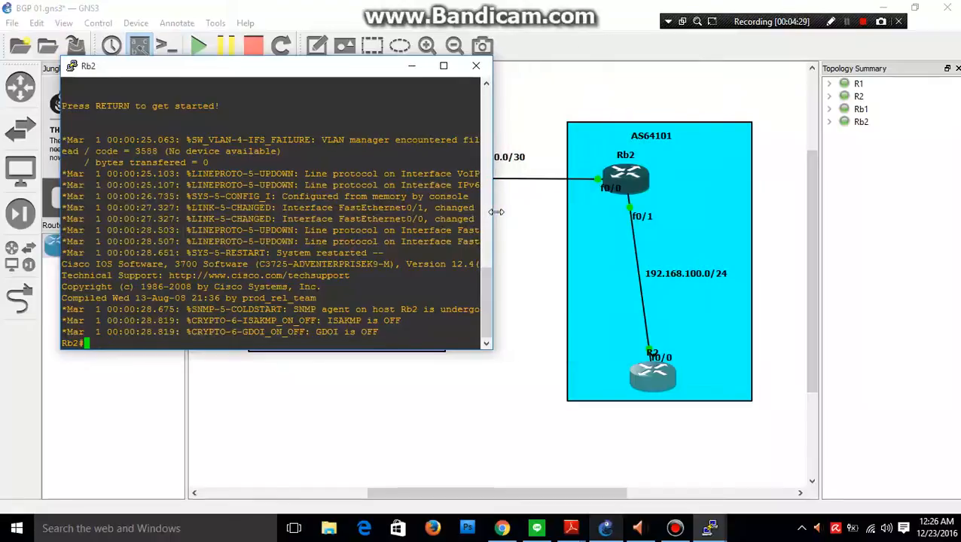
# Enter global configuration mode on Rb2 and set the hostname to Rb2.
pyautogui.write('n')
pyautogui.press('Return')
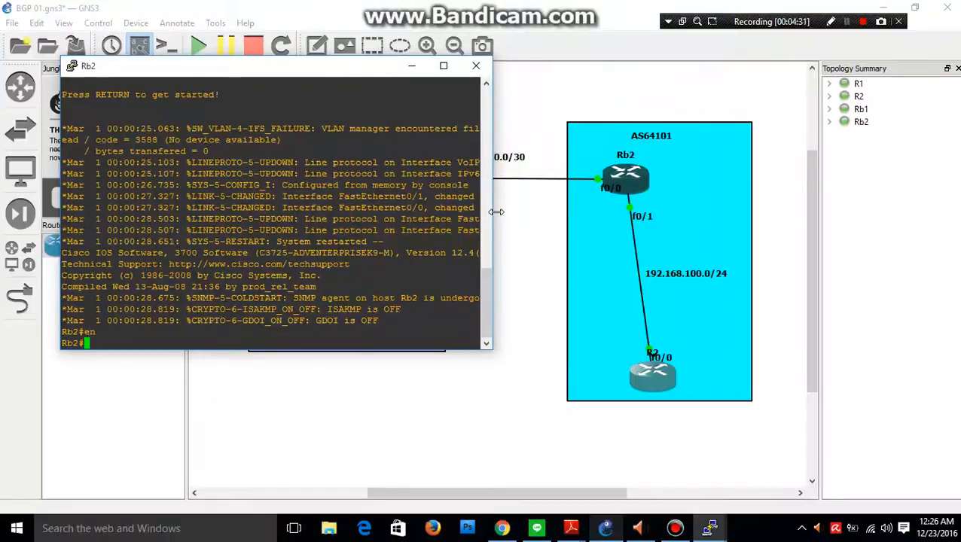
pyautogui.write('conf t')
pyautogui.press('Return')
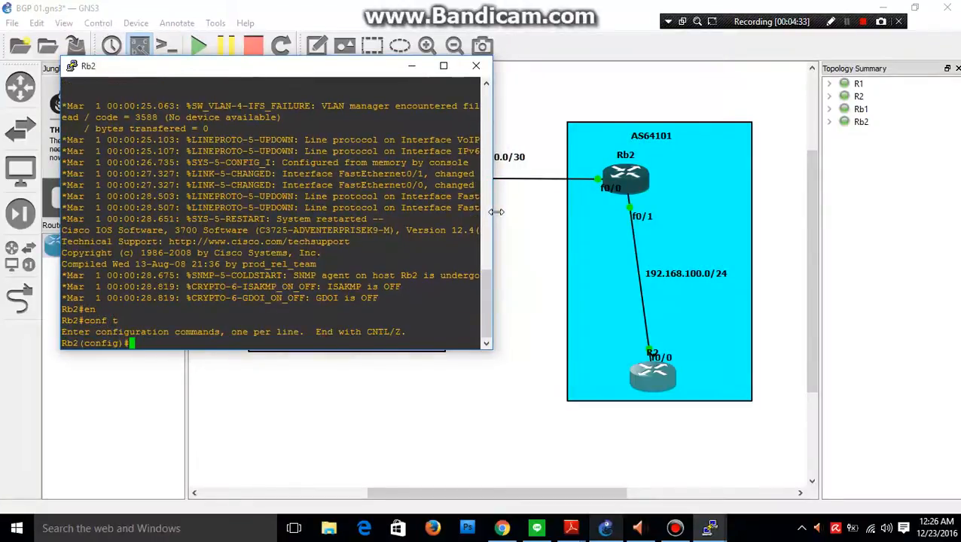
pyautogui.write('hostname Rb2')
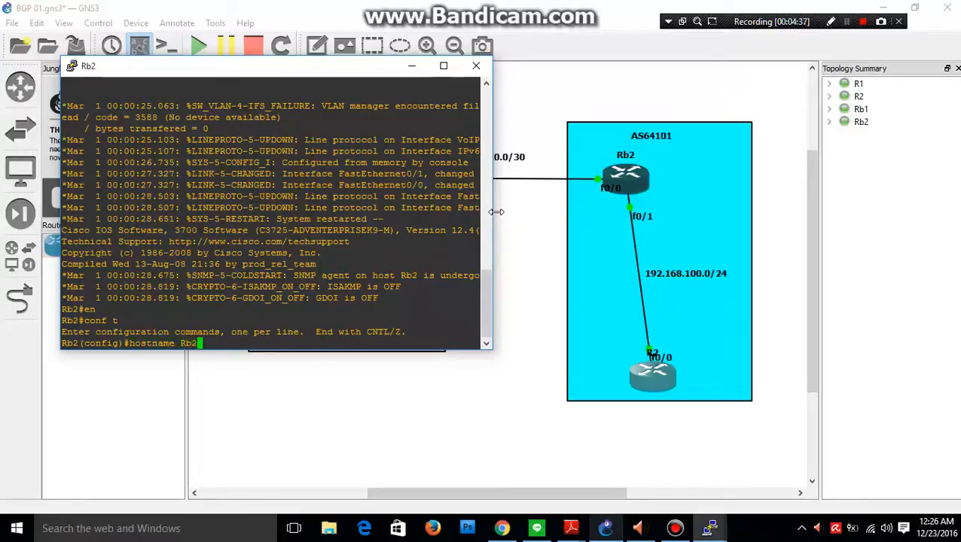
pyautogui.press('Return')
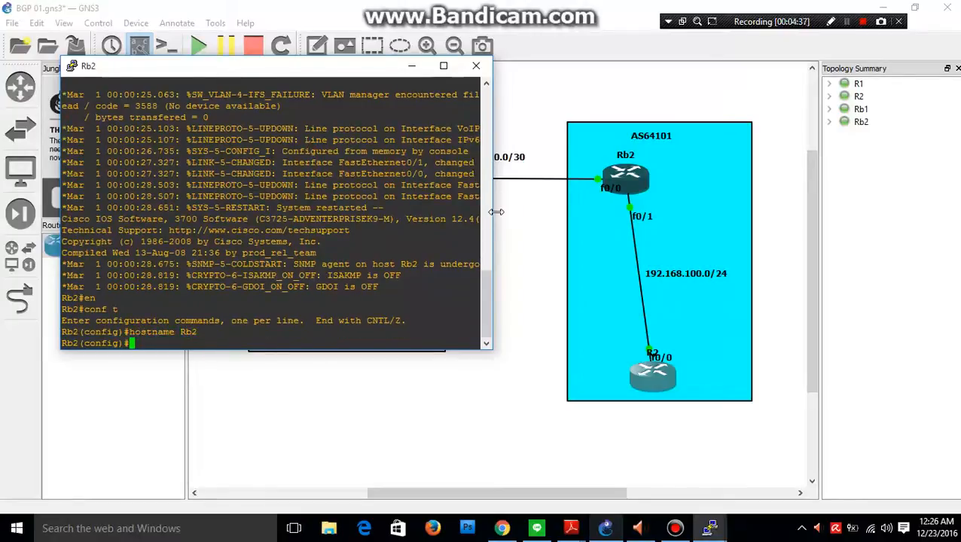
# Assign 20.0.0.2 with mask 255.255.255.252 to Rb2's f0/0 and enable the interface.
pyautogui.write('int f0/0')
pyautogui.press('Return')
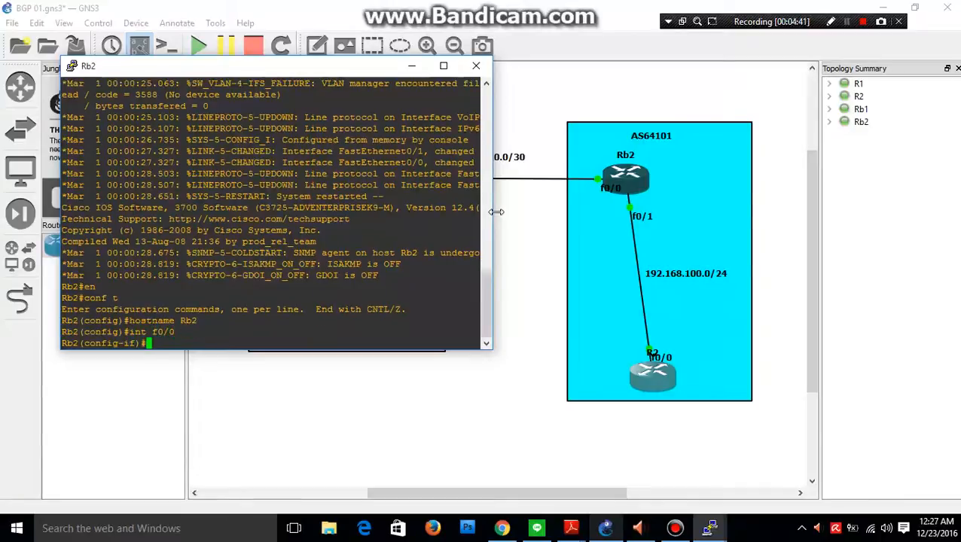
pyautogui.write('ip addr')
pyautogui.moveTo(371, 72); pyautogui.dragTo(344, 184)
pyautogui.write('20.')
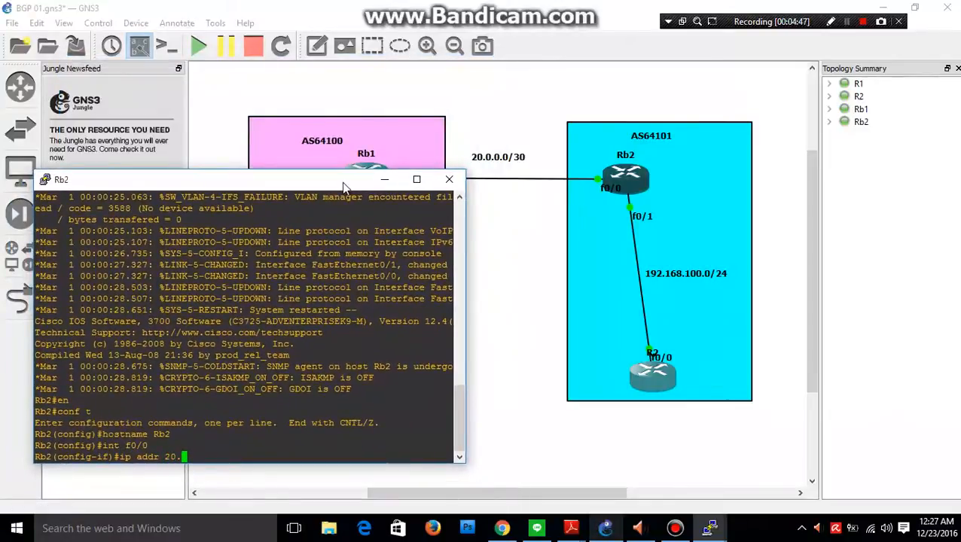
pyautogui.write('0.0')
pyautogui.write('.2 255.255.255.252')
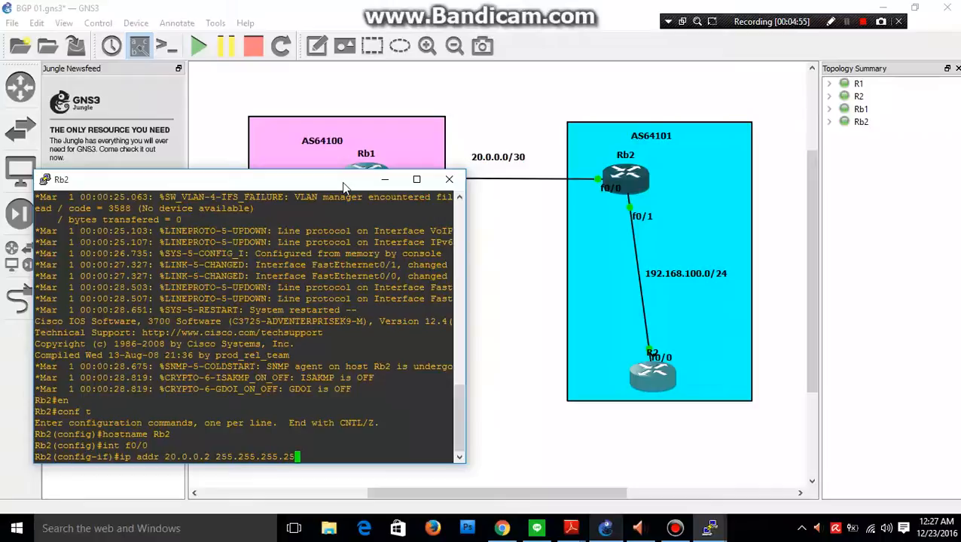
pyautogui.press('Return')
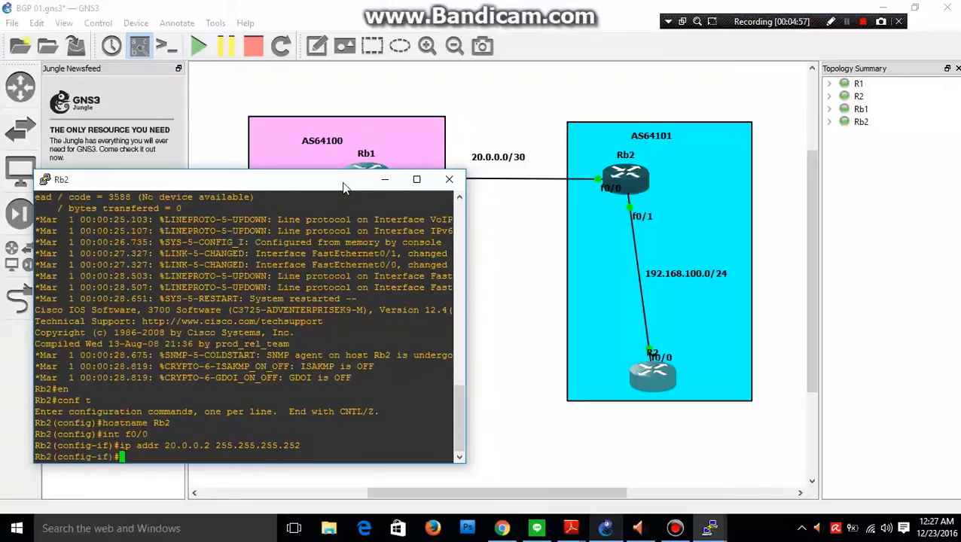
pyautogui.write('no shut')
pyautogui.press('Return')
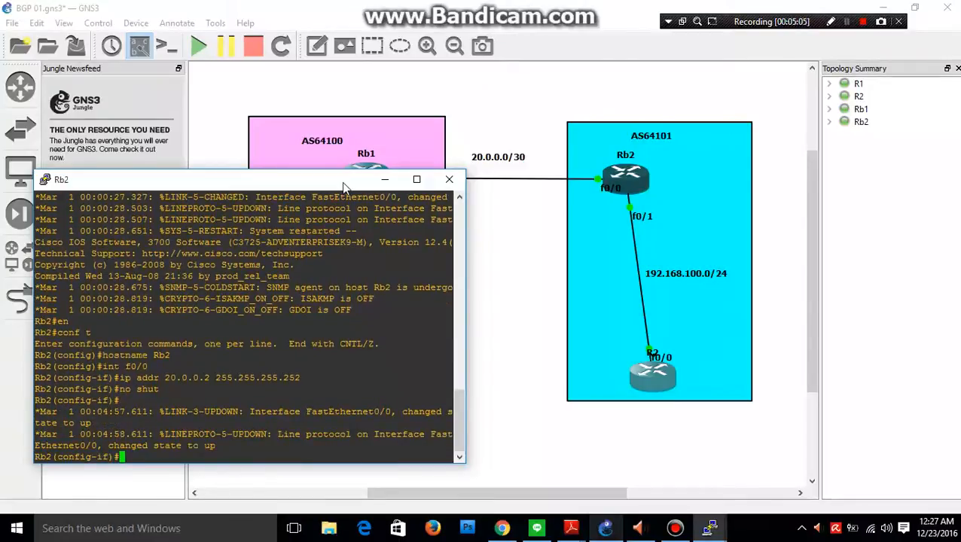
# Assign 192.168.100.1 with mask 255.255.255.0 to Rb2's f0/1, enable the interface, and leave interface configuration.
pyautogui.write('int f0/1')
pyautogui.press('Return')
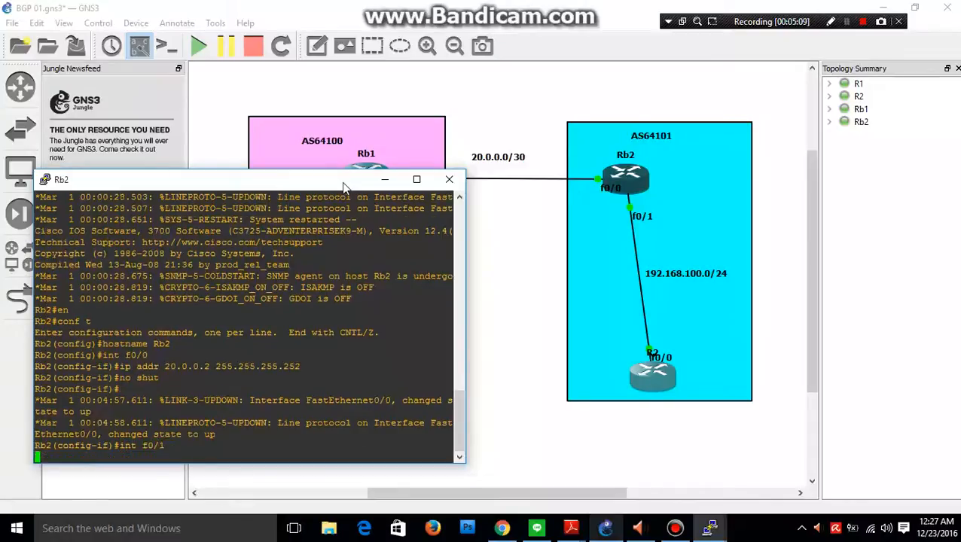
pyautogui.write('ip addr')
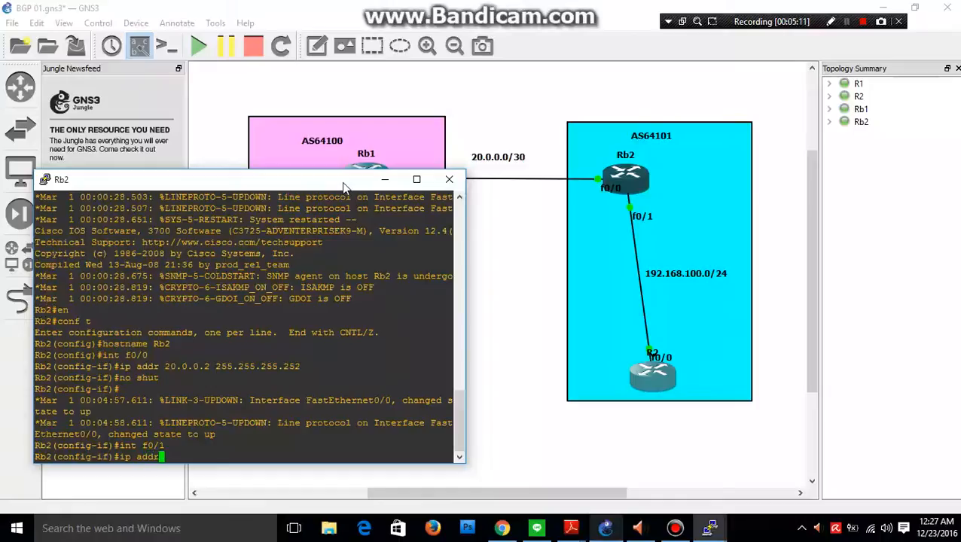
pyautogui.write(' 192.168.100.1 255')
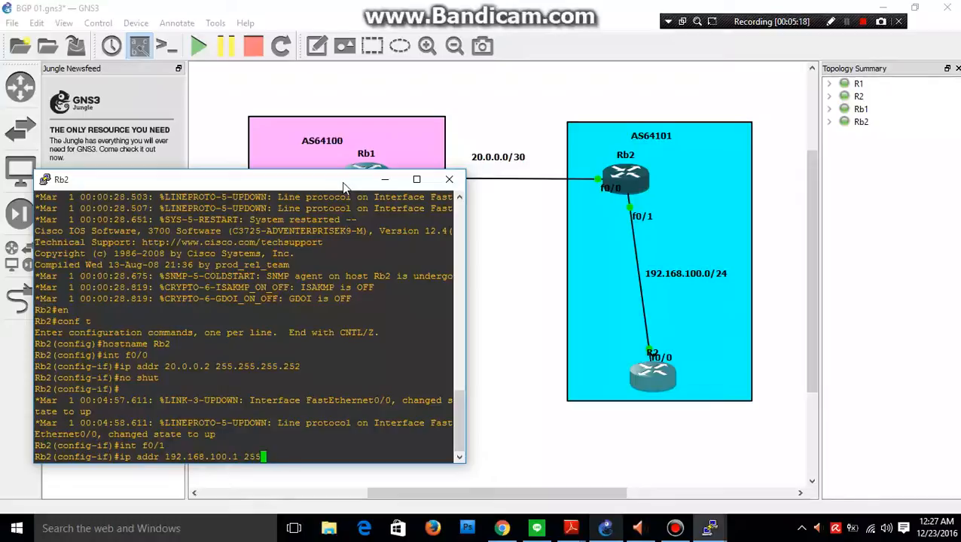
pyautogui.write('.255.255.0')
pyautogui.press('Return')
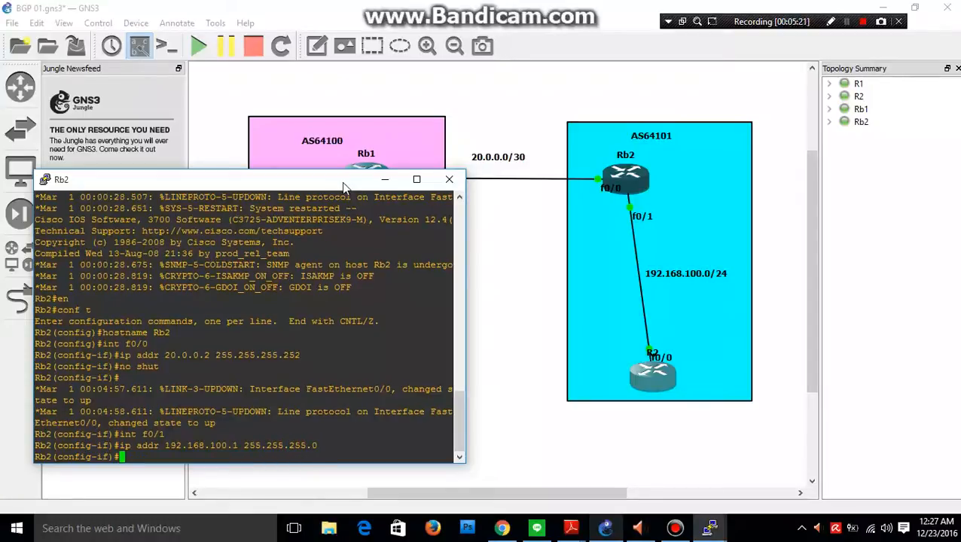
pyautogui.write('no shut')
pyautogui.press('Return')
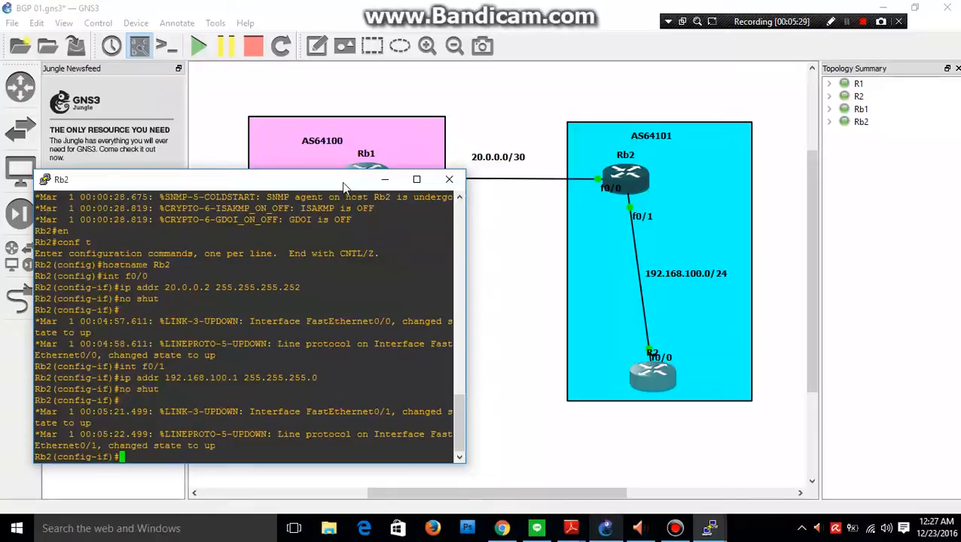
pyautogui.write('exit')
pyautogui.press('Return')
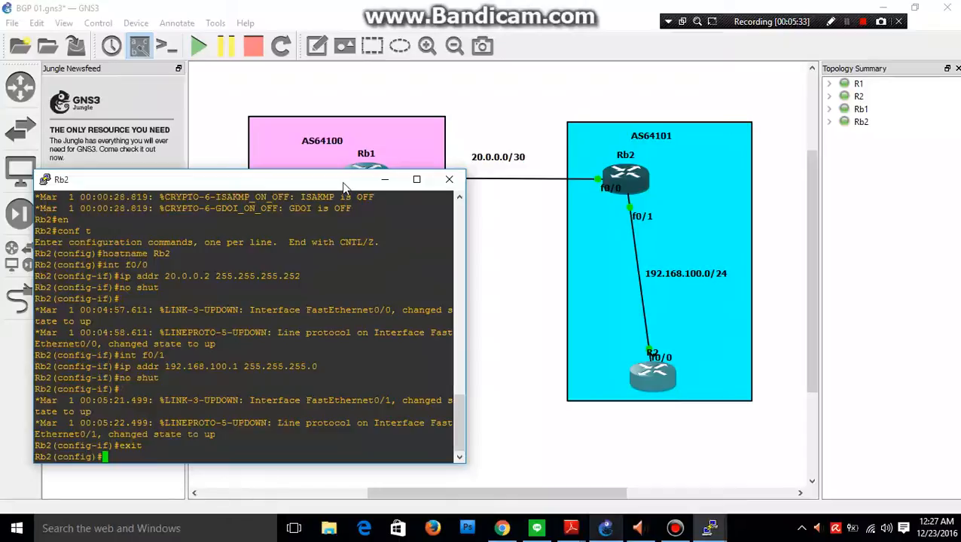
# Start the BGP routing process on Rb2 with autonomous system number 64101.
pyautogui.write('ex')
pyautogui.press('BackSpace')
pyautogui.write('router bg')
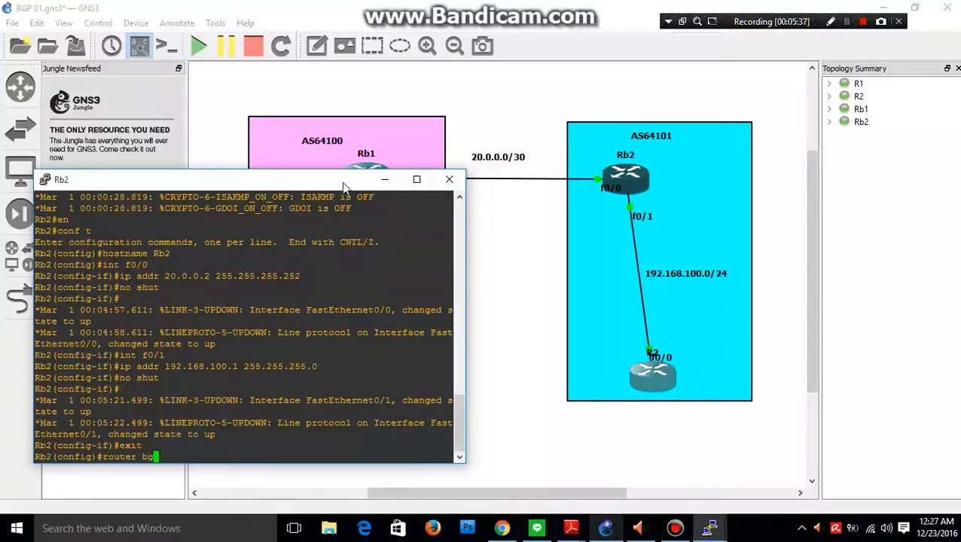
pyautogui.write('p 6410')
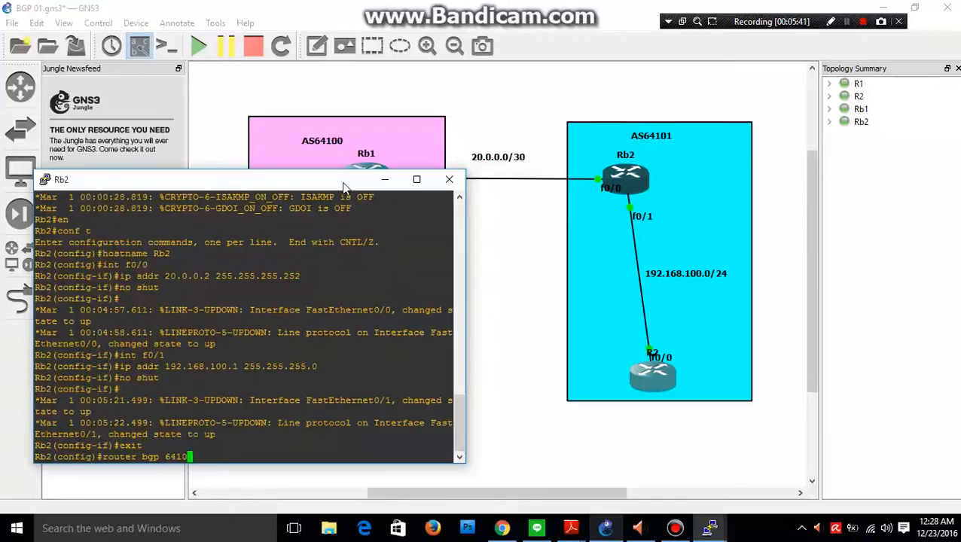
pyautogui.write('1')
pyautogui.press('Return')
# Add 20.0.0.1 as a BGP neighbor on Rb2 with remote AS 64100.
pyautogui.write('neighbor')
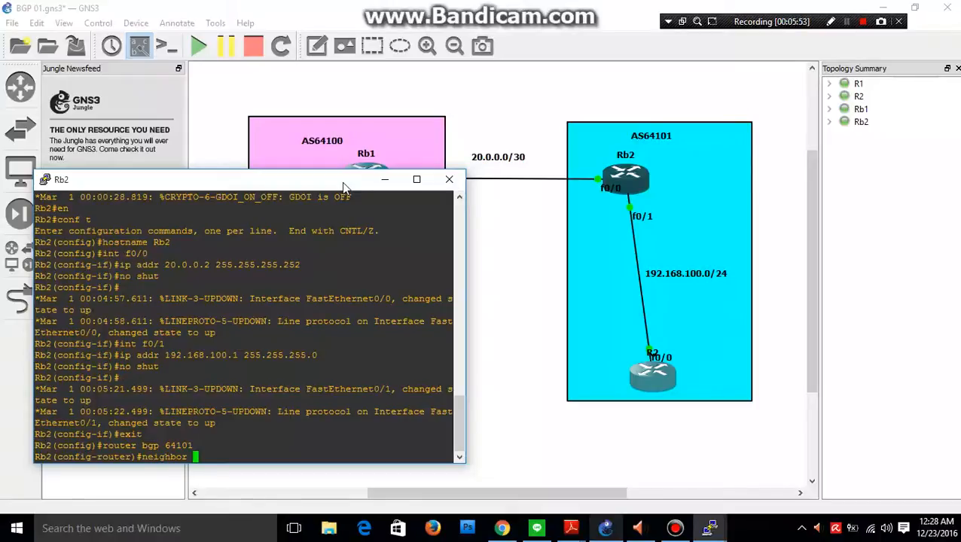
pyautogui.write('20.0.0.1 remote-as')
pyautogui.write('64100')
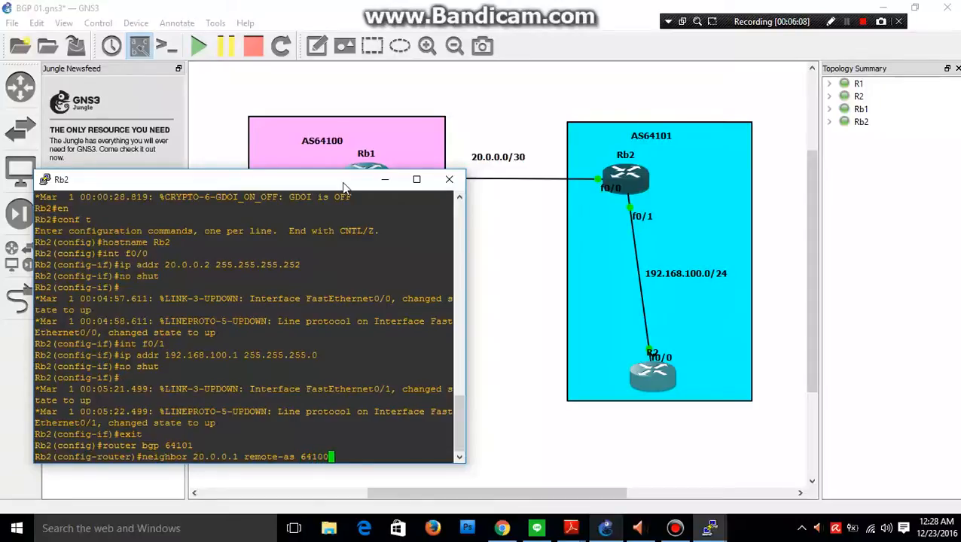
pyautogui.press('Return')
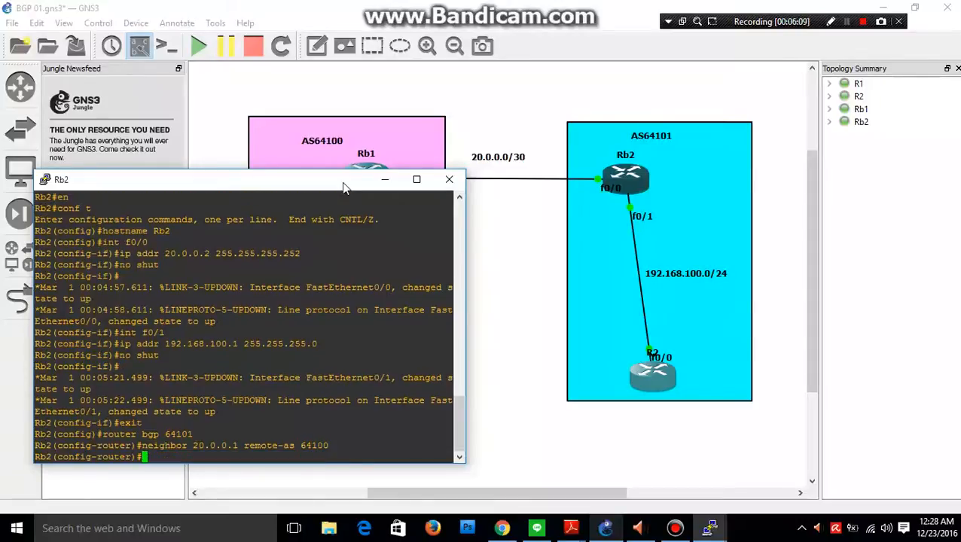
# Move R2's f0/0 label beside the router and add 192.168.100.2 as a BGP neighbor on Rb2 with remote AS 64101.
pyautogui.write('neighbor 192.16')
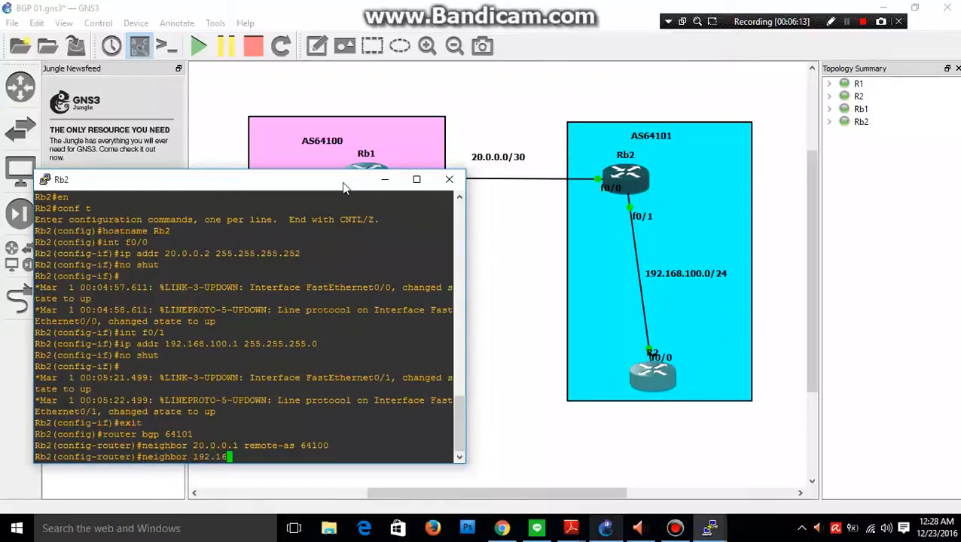
pyautogui.write('8.')
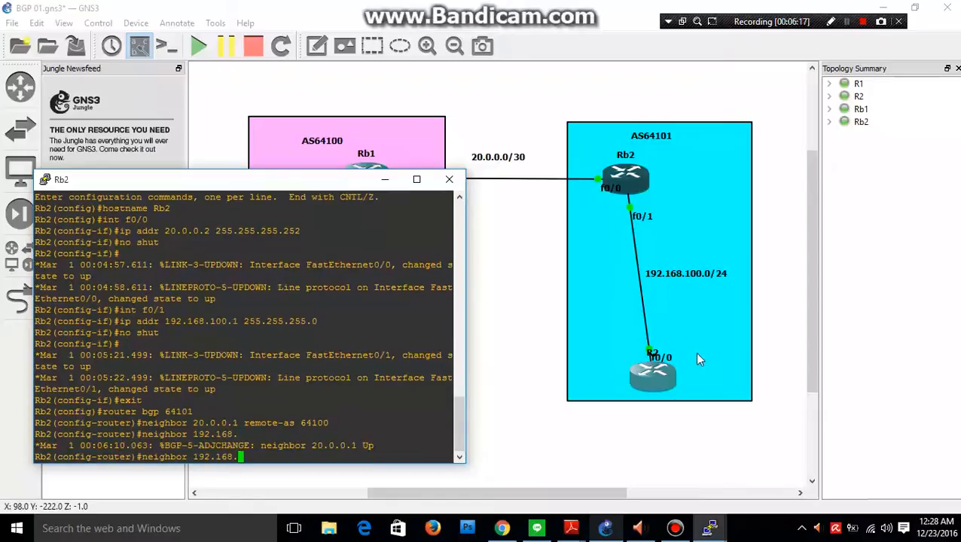
pyautogui.click(649, 358)
pyautogui.moveTo(649, 357); pyautogui.dragTo(603, 376)
pyautogui.moveTo(714, 531)
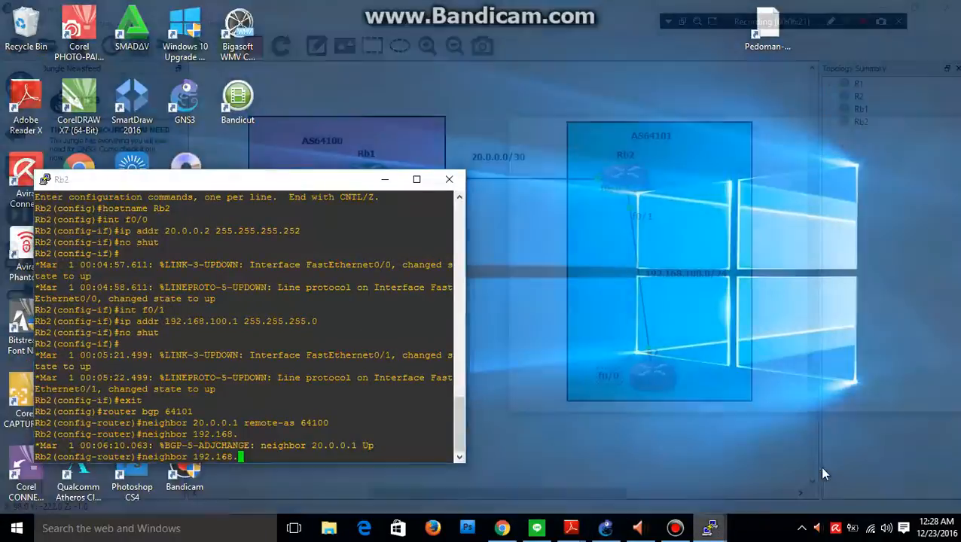
pyautogui.click(819, 465)
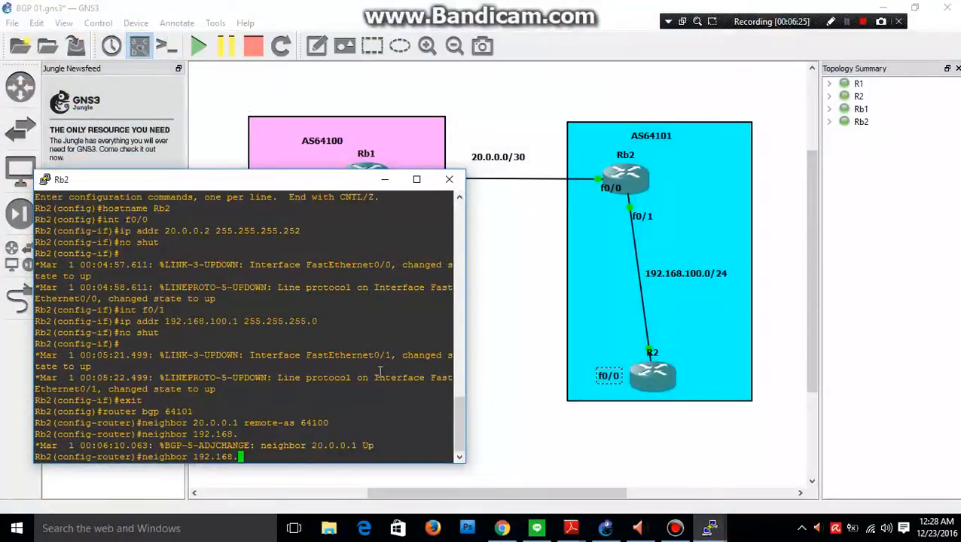
pyautogui.write('100.2')
pyautogui.write('remote-as 64101')
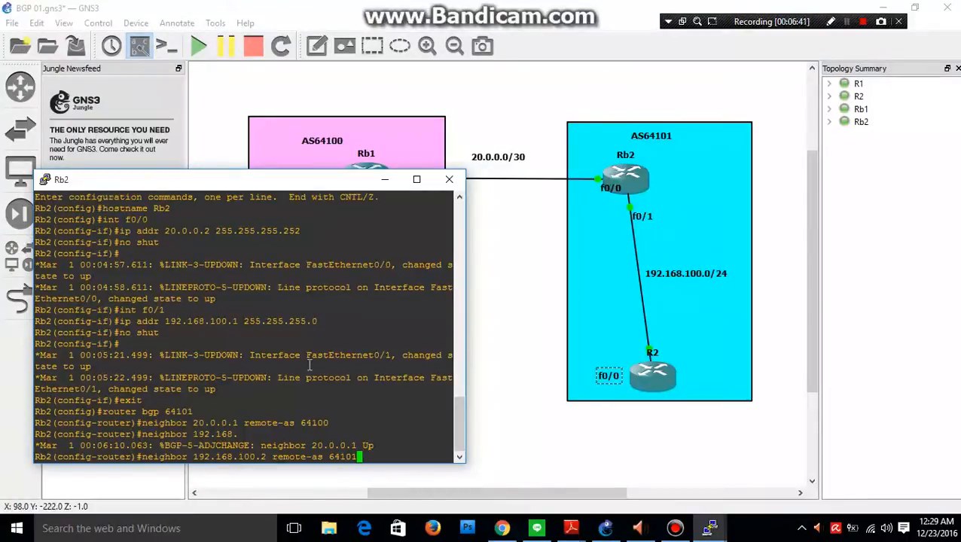
pyautogui.press('Return')
# Advertise network 192.168.100.0 with mask 255.255.255.0 in Rb2's BGP process and leave router configuration.
pyautogui.write('netw')
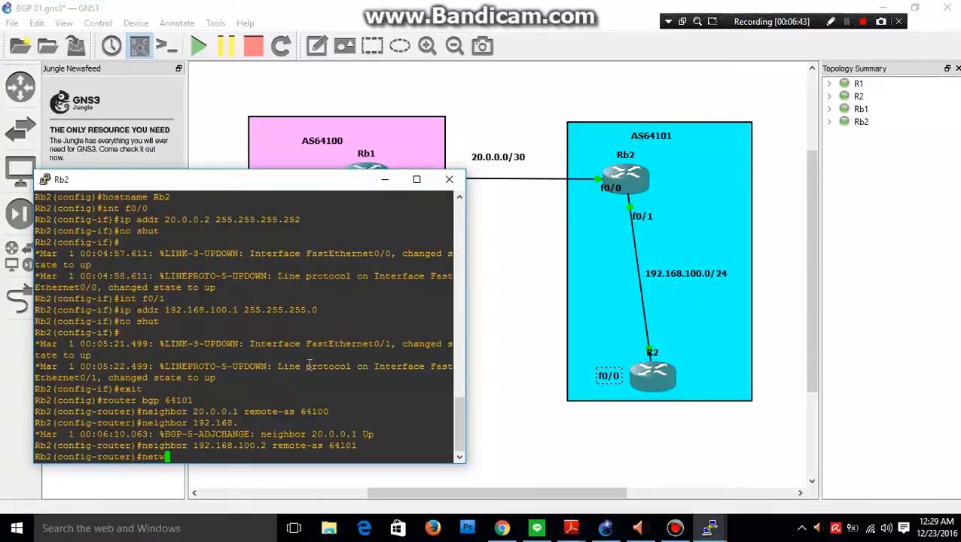
pyautogui.write('ork 192.')
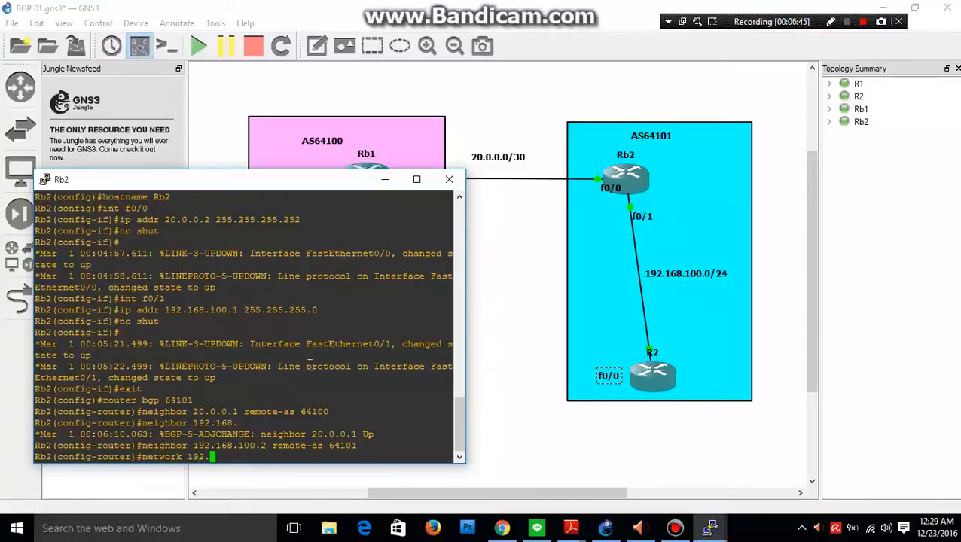
pyautogui.write('168.100.0 mask 255.')
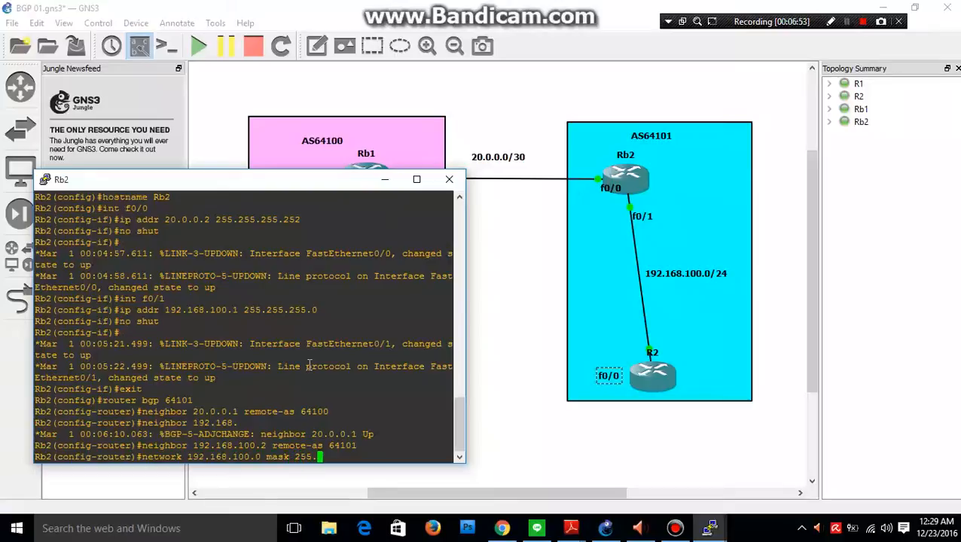
pyautogui.write('255.255.0')
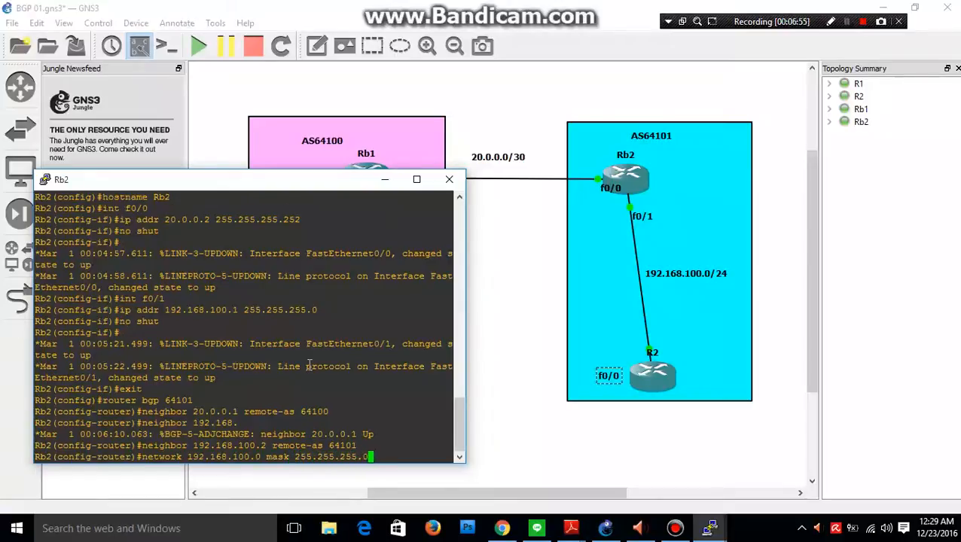
pyautogui.press('Return')
pyautogui.write('ex')
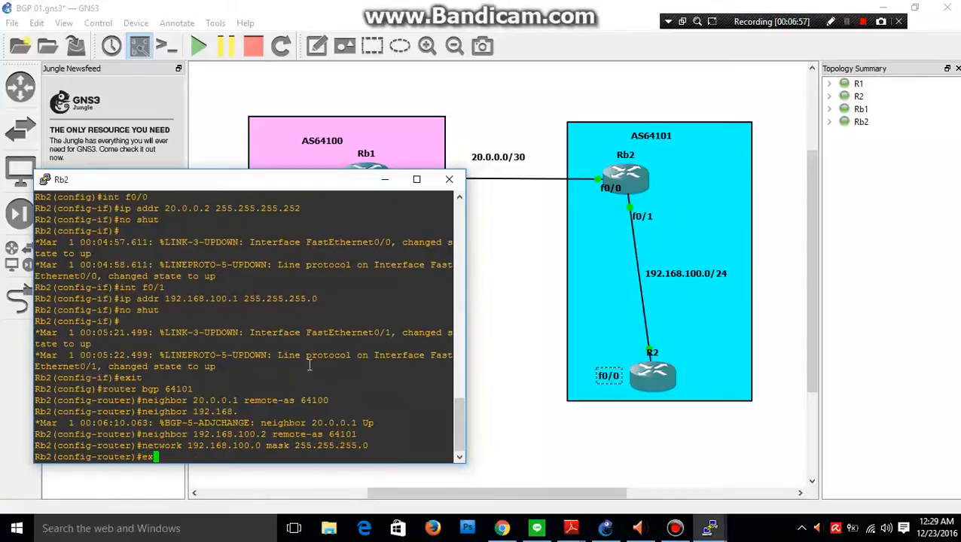
pyautogui.press('Return')
# Put Rb2's console away, open R2's console in a narrower window, and enter global configuration mode.
pyautogui.click(385, 179)
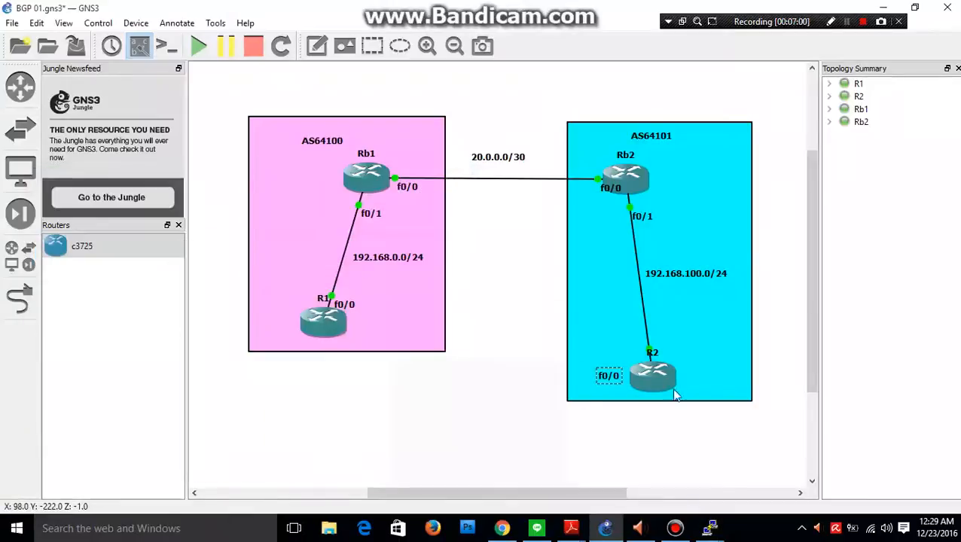
pyautogui.rightClick(656, 386)
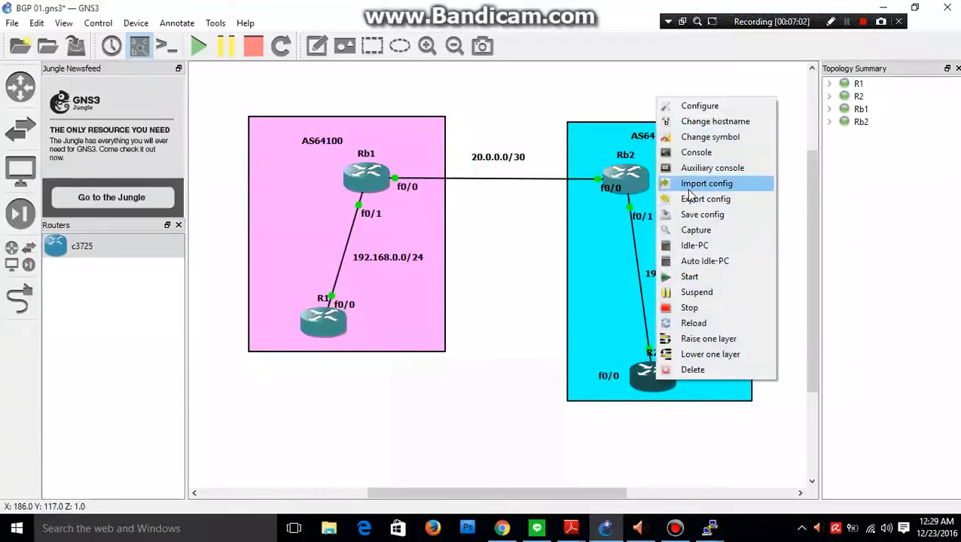
pyautogui.click(683, 155)
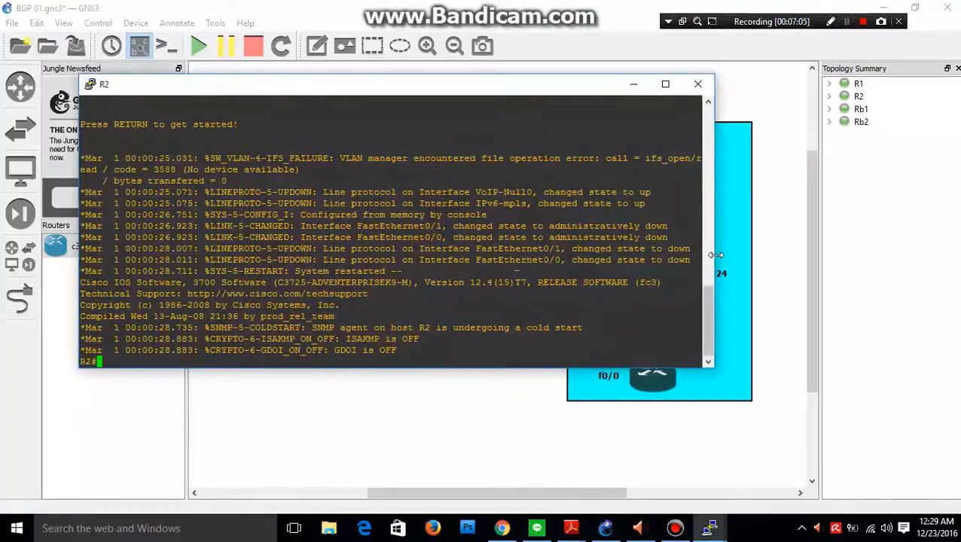
pyautogui.moveTo(712, 262); pyautogui.dragTo(547, 269)
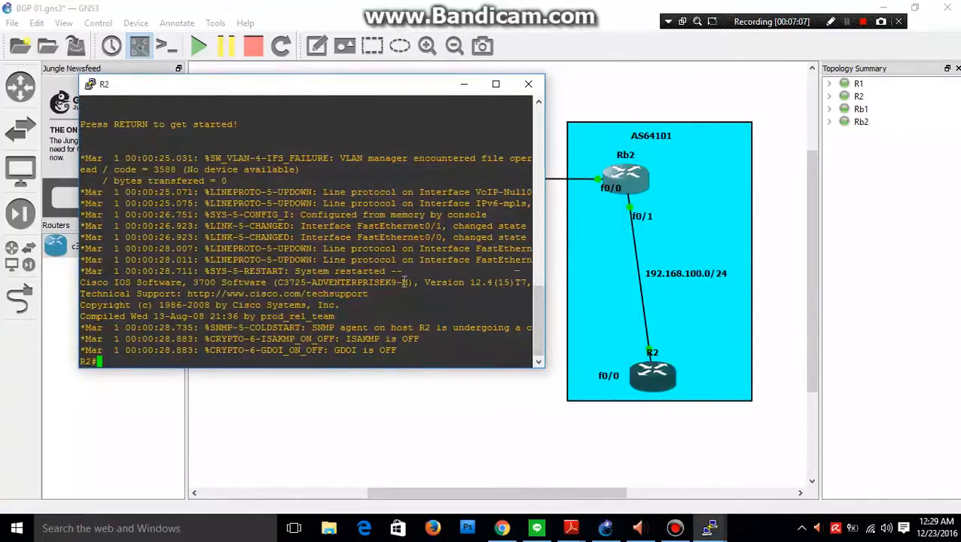
pyautogui.write('en')
pyautogui.press('Return')
pyautogui.write('conf t')
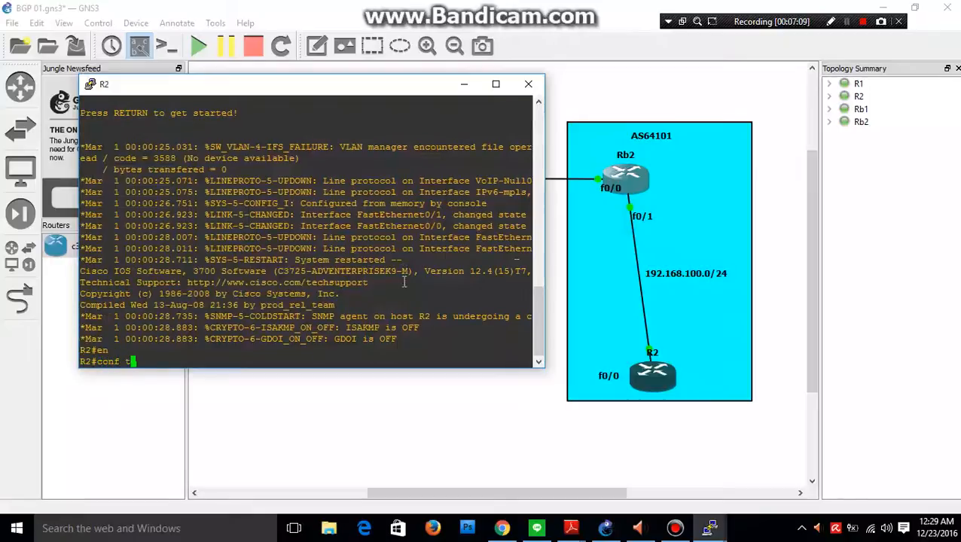
pyautogui.press('Return')
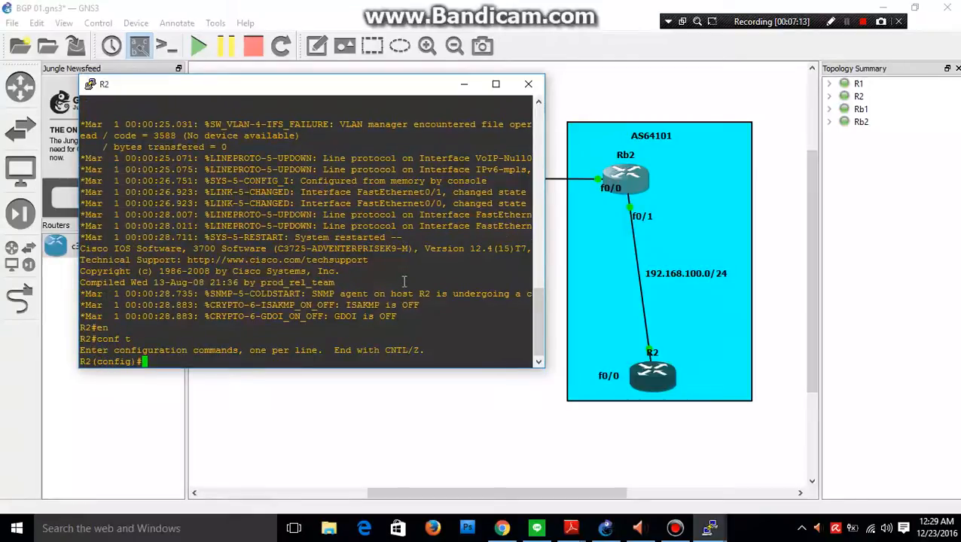
# Set the router's hostname to R2.
pyautogui.write('hostname ')
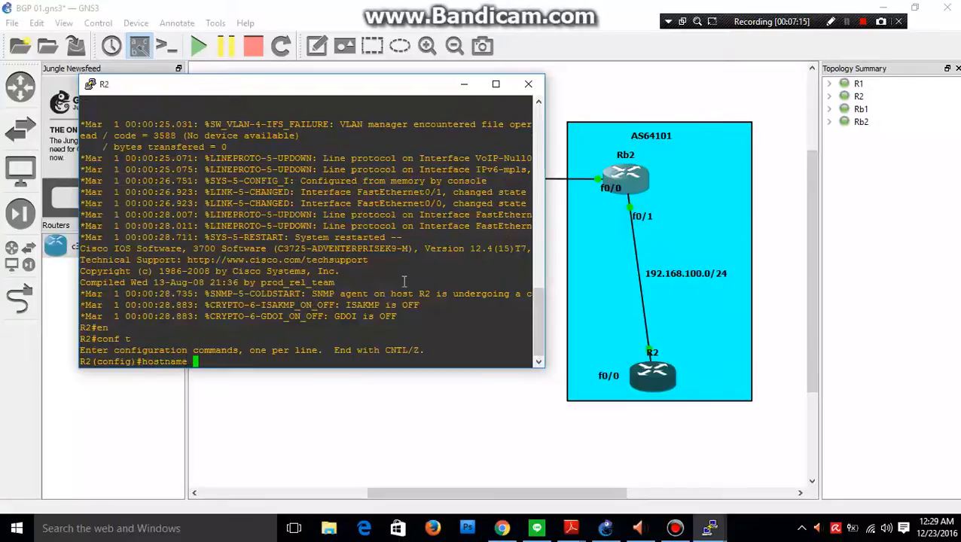
pyautogui.write('R2')
pyautogui.press('Return')
pyautogui.write('ip')
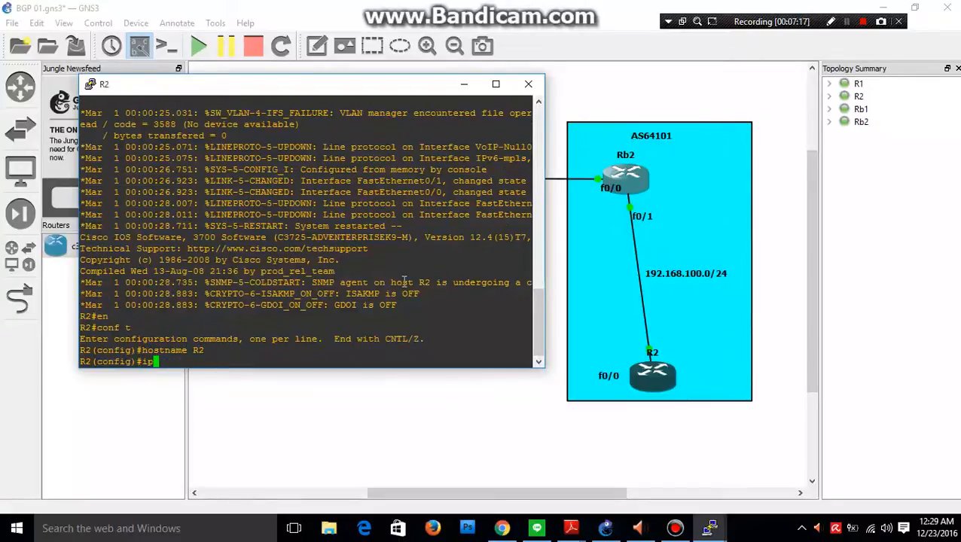
pyautogui.write(' addr')
pyautogui.press('BackSpace')
pyautogui.press('BackSpace')
pyautogui.press('BackSpace')
pyautogui.press('BackSpace')
pyautogui.press('BackSpace')
pyautogui.press('BackSpace')
pyautogui.press('BackSpace')
# Assign 192.168.100.2 with mask 255.255.255.0 to R2's f0/0 interface.
pyautogui.write('int f0/0')
pyautogui.press('Return')
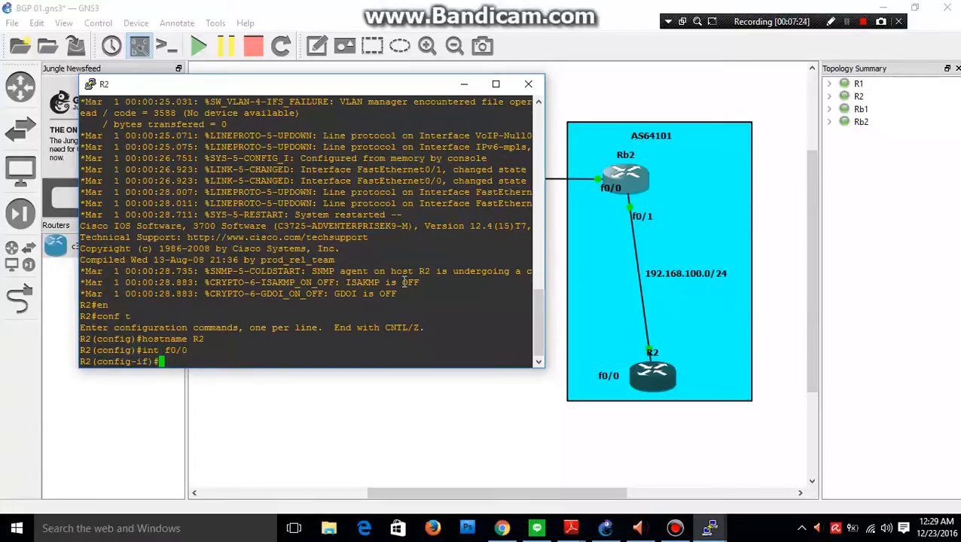
pyautogui.write('ip addr 192.168.')
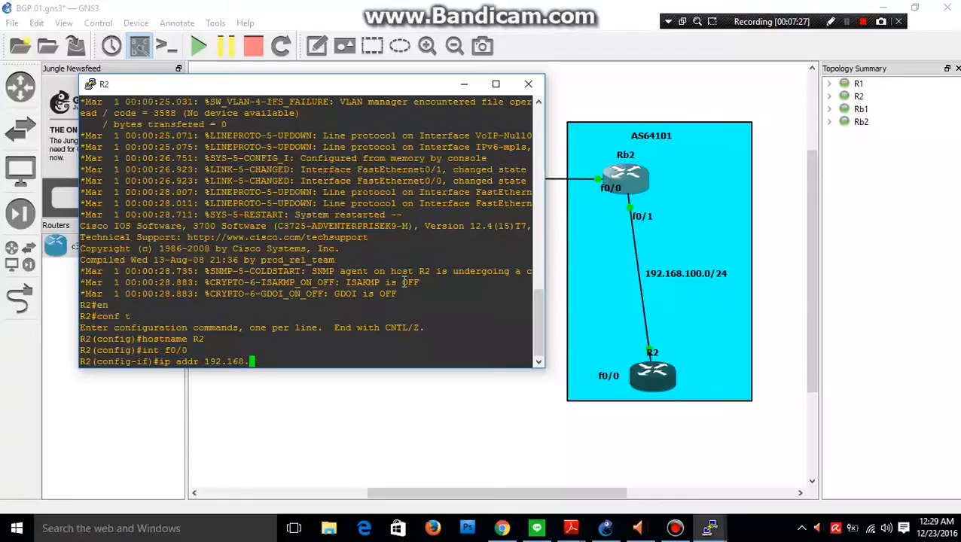
pyautogui.write('.100')
pyautogui.press('BackSpace')
pyautogui.press('BackSpace')
pyautogui.press('BackSpace')
pyautogui.press('BackSpace')
pyautogui.write('100.2 ')
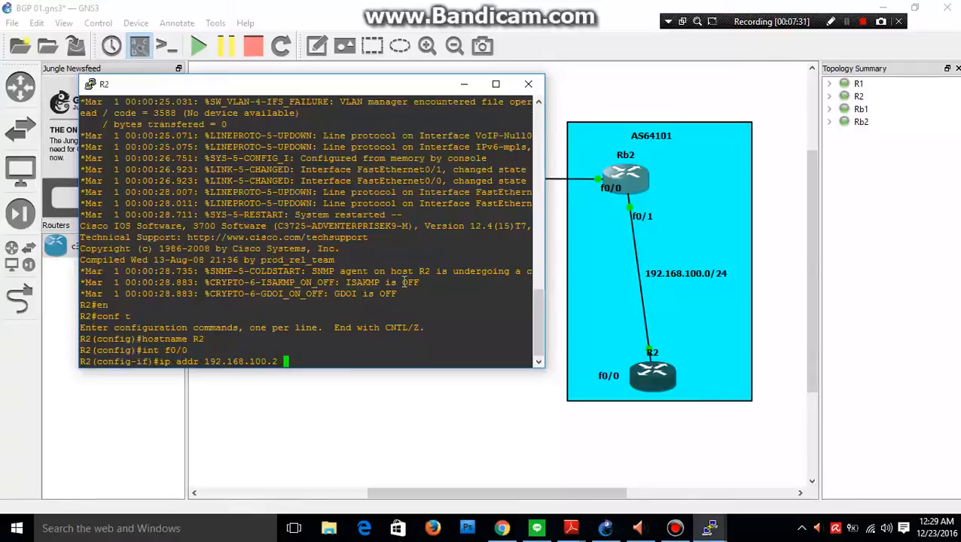
pyautogui.write('255.')
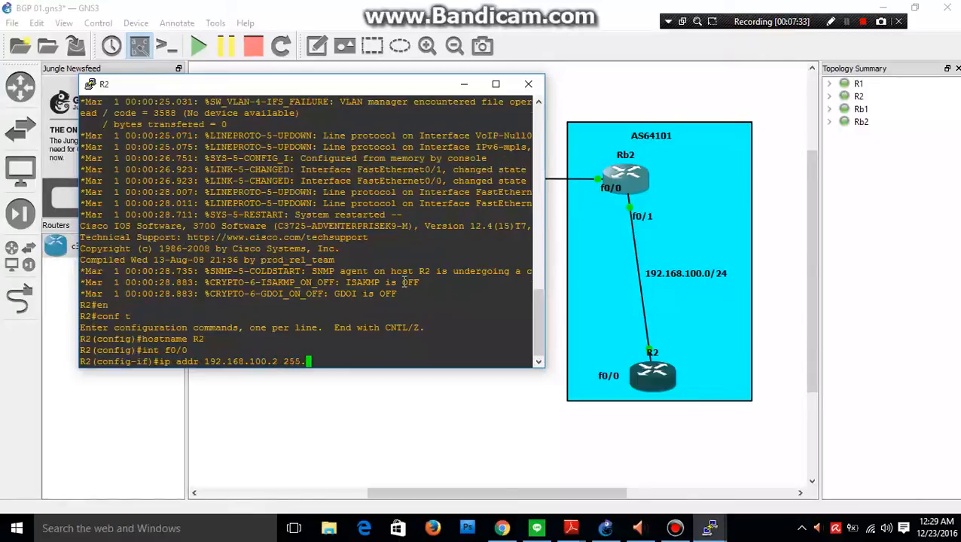
pyautogui.write('255.255.0')
pyautogui.press('Return')
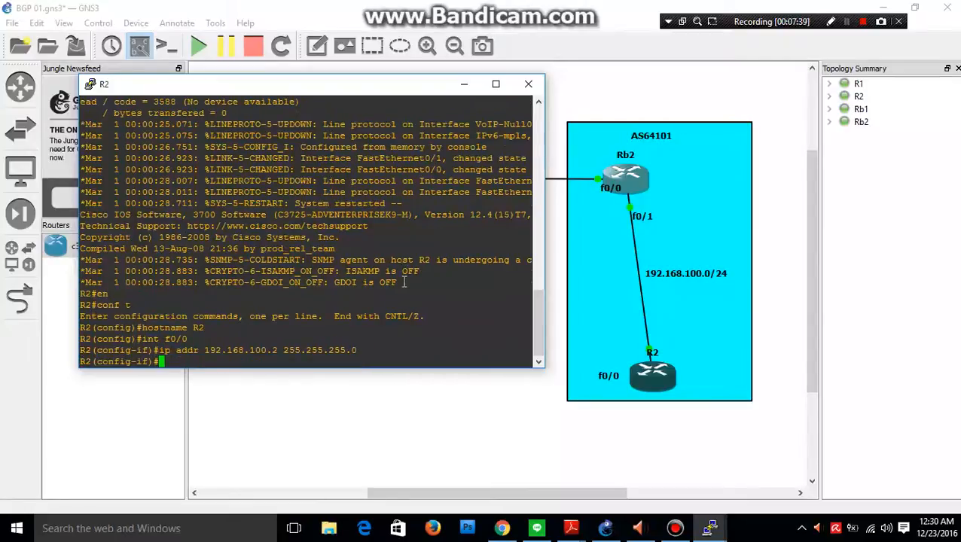
# Enable R2's f0/0 interface and return to global configuration mode.
pyautogui.write('no shut')
pyautogui.press('Return')
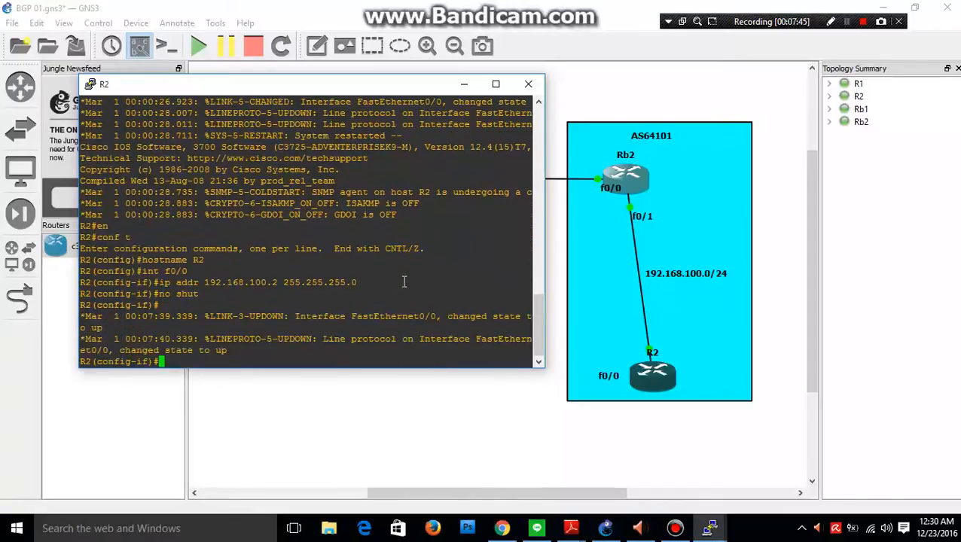
pyautogui.write('ex')
pyautogui.press('Return')
# Start the BGP routing process on R2 with autonomous system number 64101.
pyautogui.write('route')
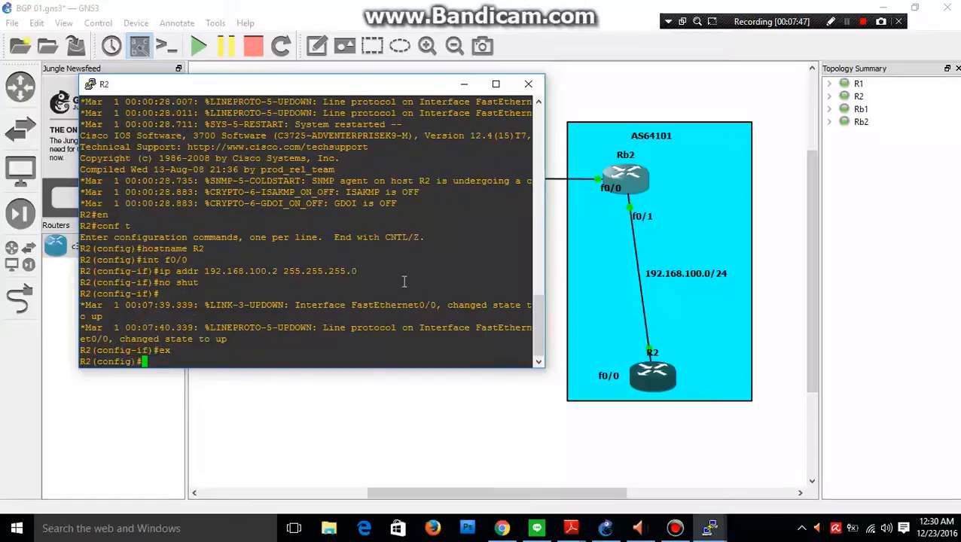
pyautogui.write('r bgp ')
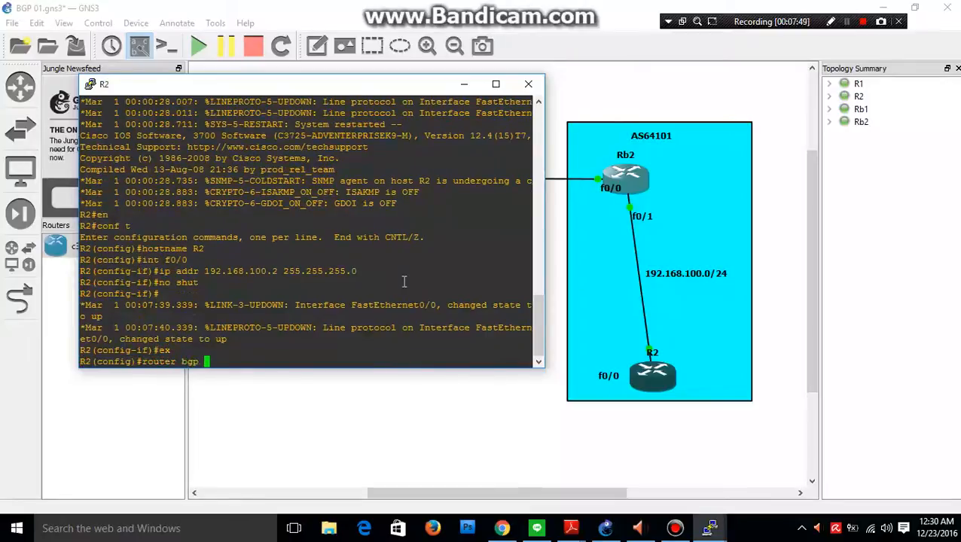
pyautogui.write('6410')
pyautogui.write('1')
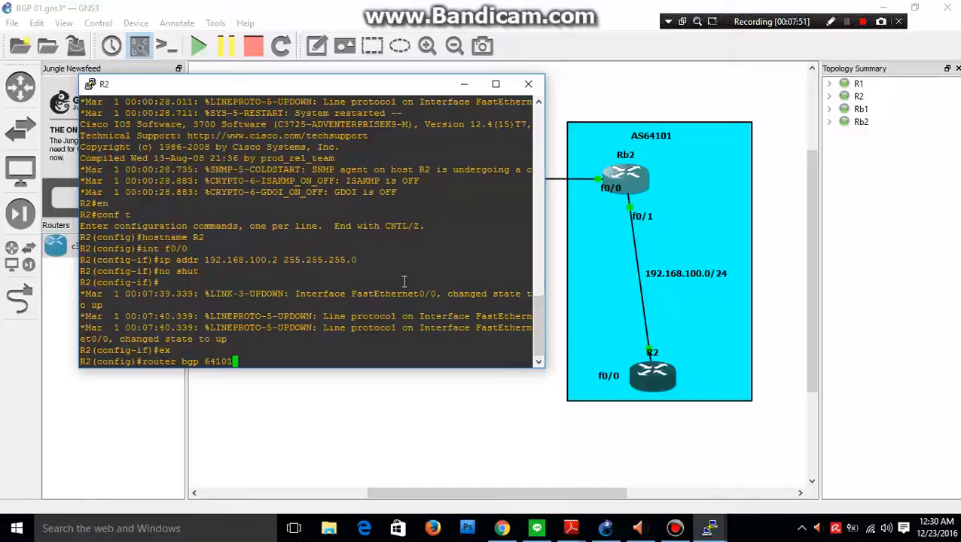
pyautogui.press('Return')
pyautogui.write('nei')
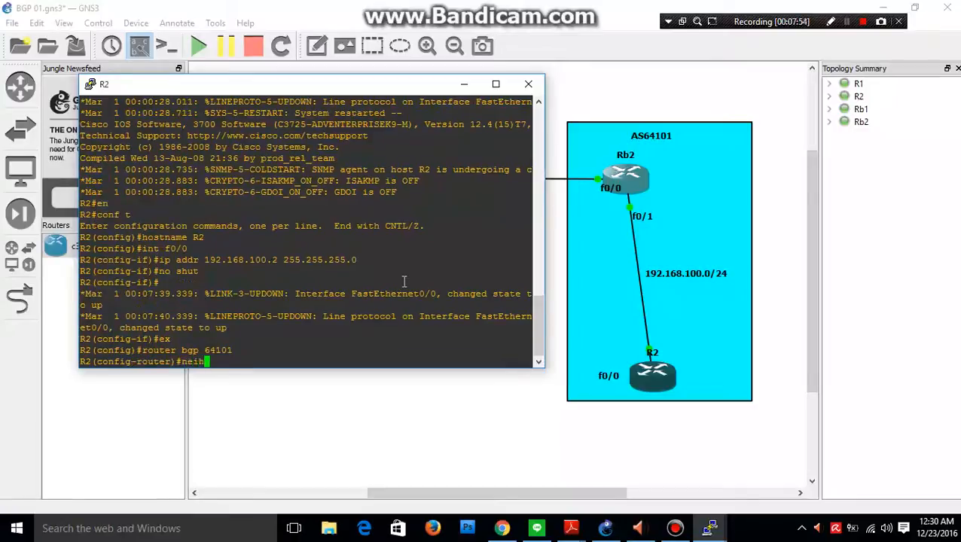
pyautogui.write('ghbor 192.168.1001')
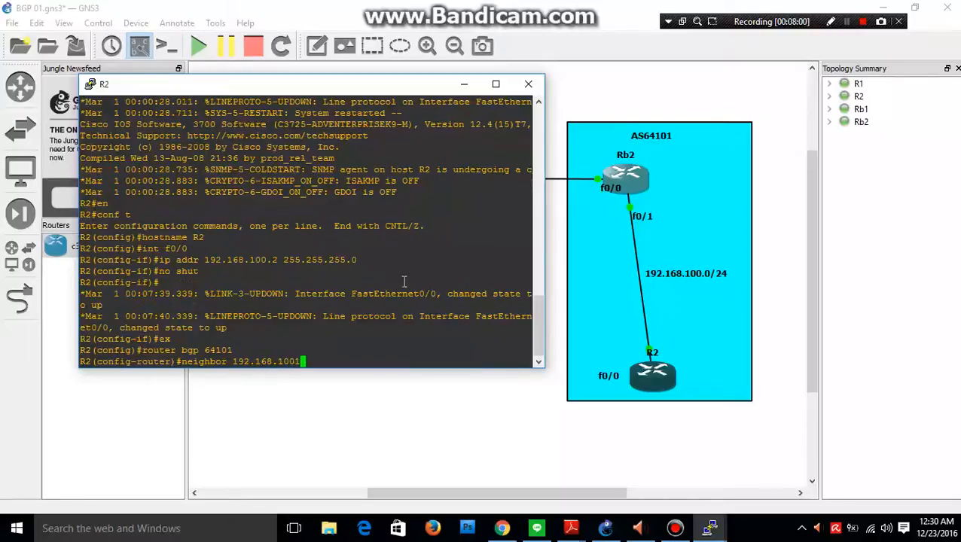
# Add 192.168.100.1 as a BGP neighbor on R2 with remote AS 64101 and leave router configuration.
pyautogui.press('BackSpace')
pyautogui.write('1 remote-as 64101')
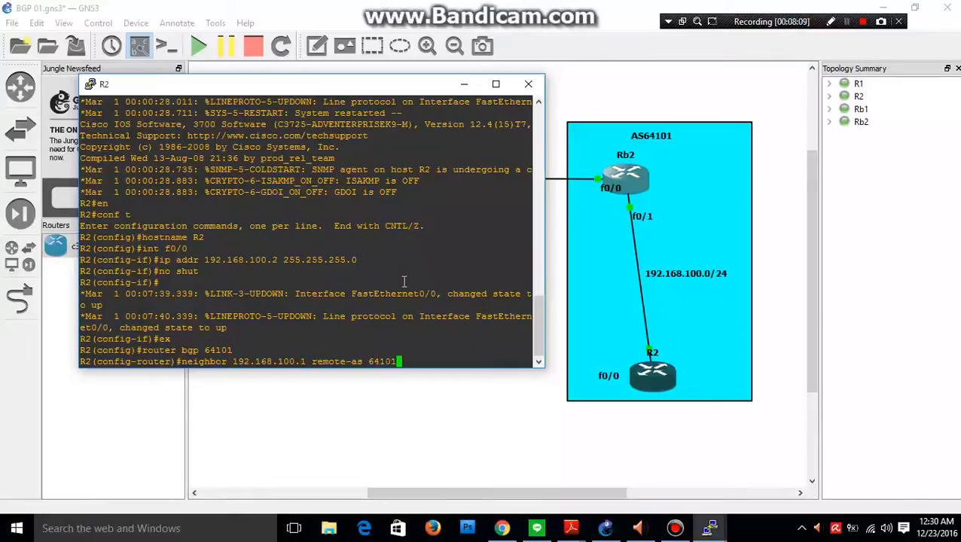
pyautogui.press('Return')
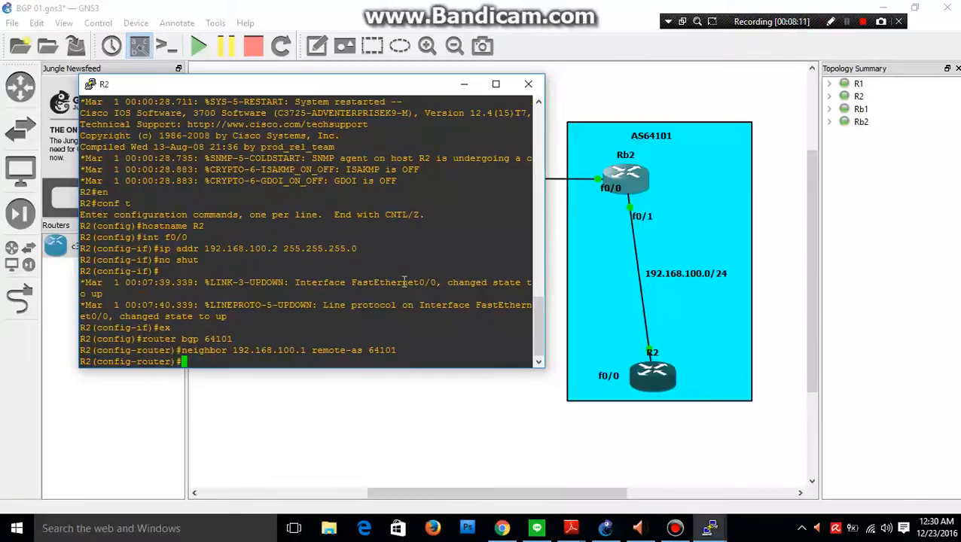
pyautogui.write('ex')
pyautogui.press('Return')
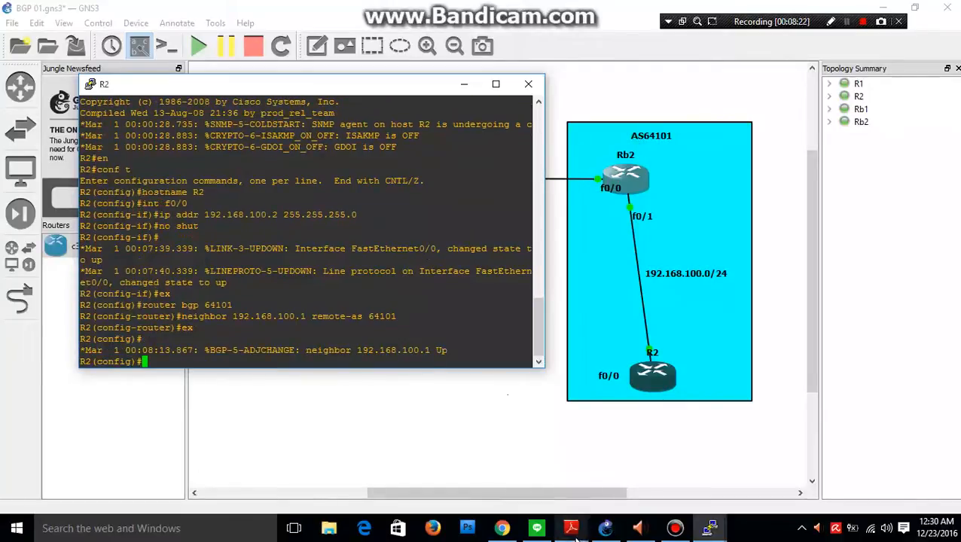
# Switch to Tugas-07.pdf in Adobe Reader, highlight task b on the BGP neighbours of Rb1 and Rb2, and return to GNS3.
pyautogui.moveTo(571, 527)
pyautogui.moveTo(525, 486)
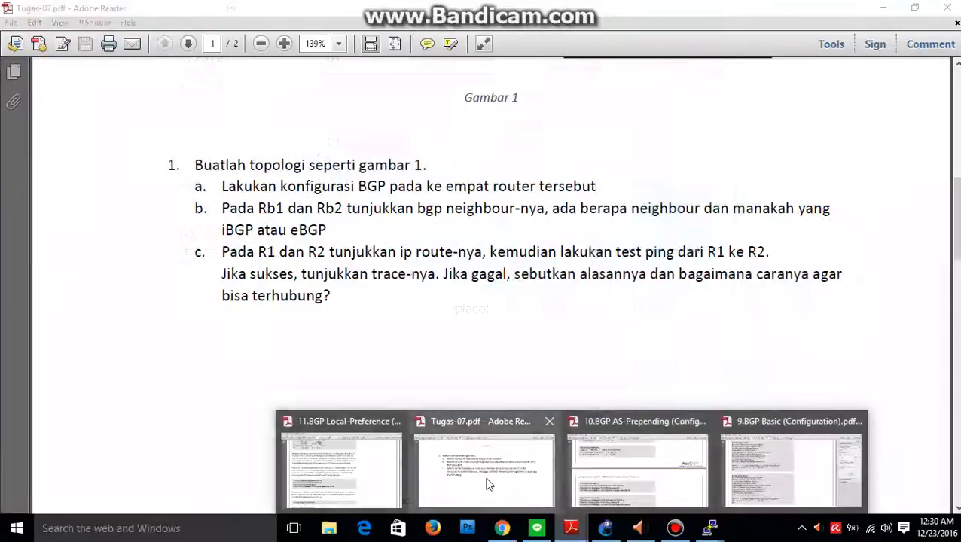
pyautogui.click(490, 482)
pyautogui.moveTo(328, 230); pyautogui.dragTo(223, 210)
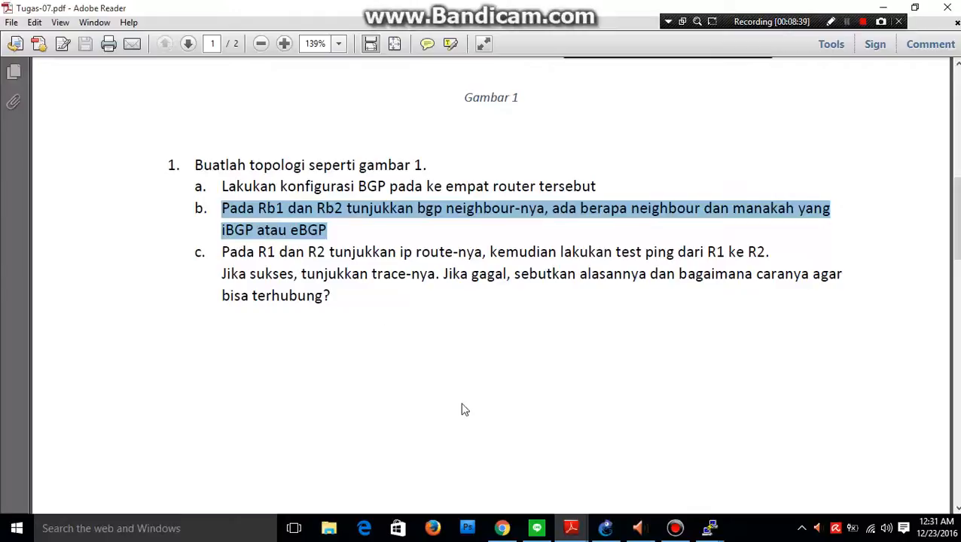
pyautogui.click(884, 7)
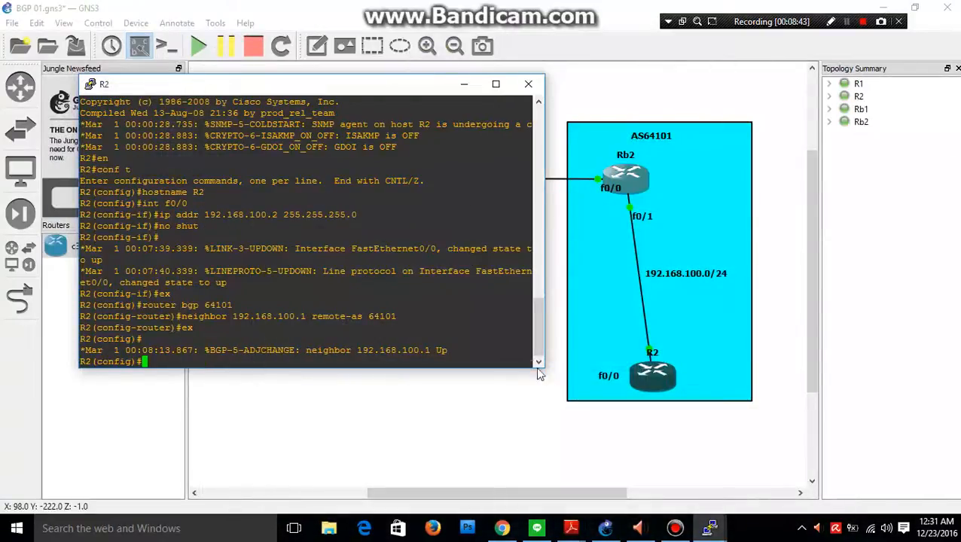
# Switch to the Rb1 console and leave global configuration mode to reach the privileged EXEC prompt.
pyautogui.moveTo(708, 527)
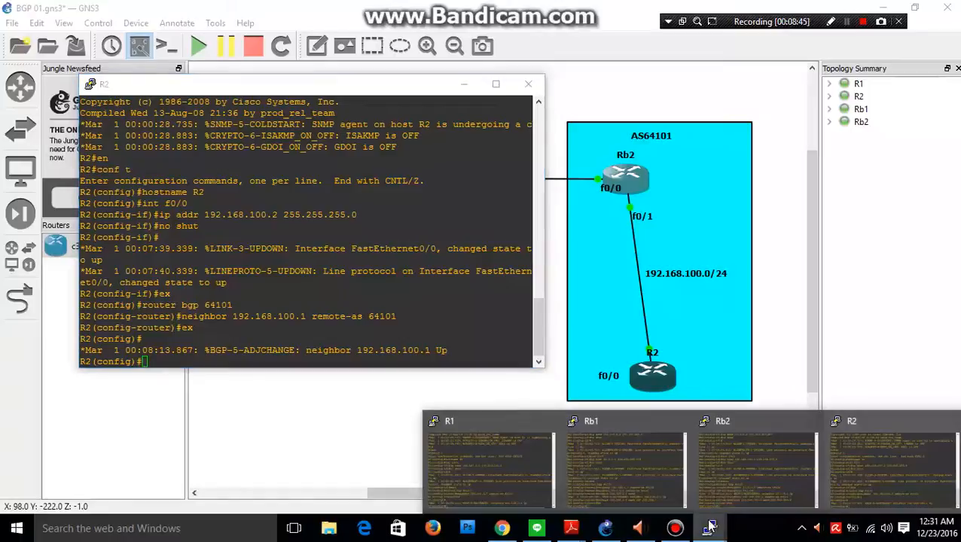
pyautogui.click(619, 466)
pyautogui.click(456, 88)
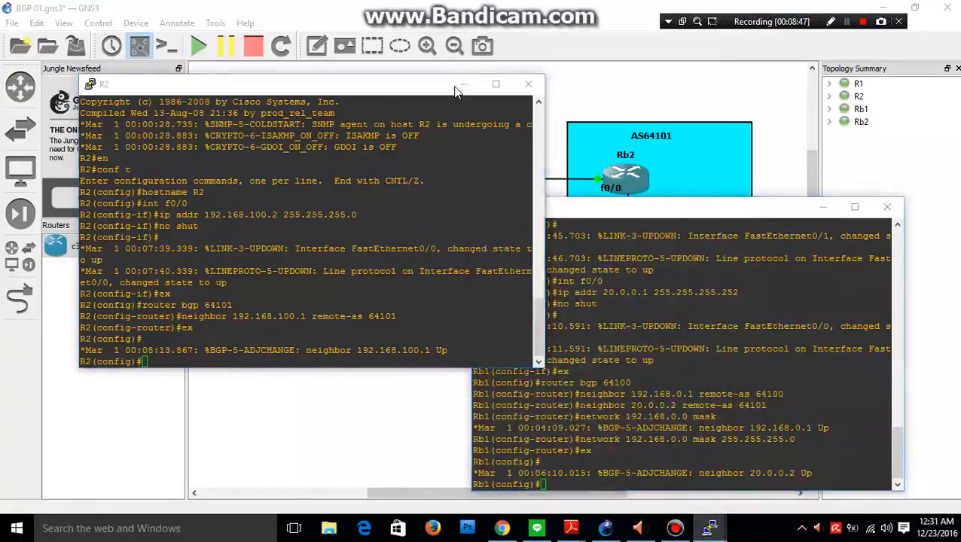
pyautogui.moveTo(736, 214); pyautogui.dragTo(605, 171)
pyautogui.moveTo(685, 194); pyautogui.dragTo(787, 92)
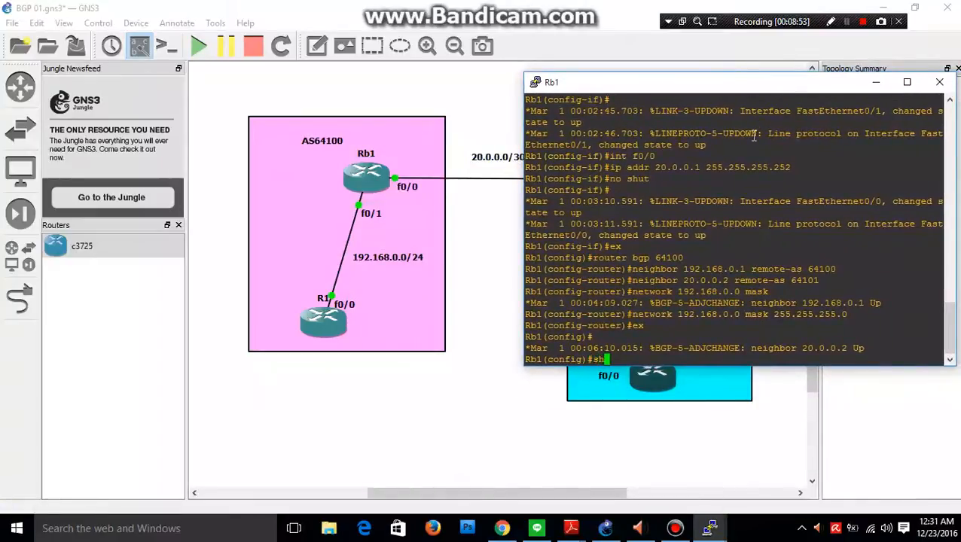
pyautogui.press('BackSpace')
pyautogui.press('BackSpace')
pyautogui.write('exit')
pyautogui.press('Return')
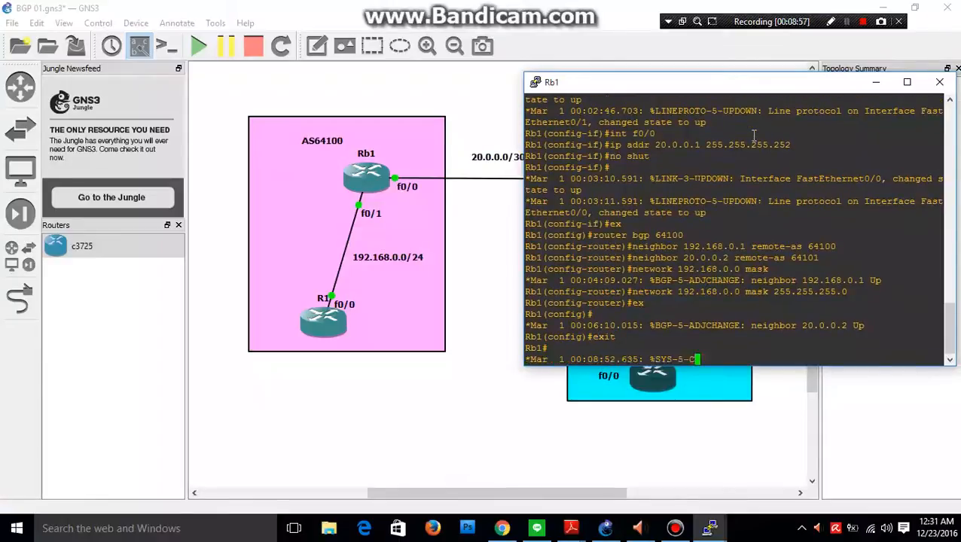
# Display Rb1's BGP neighbor details with the command sh ip bgp neighbor.
pyautogui.write('sh ip')
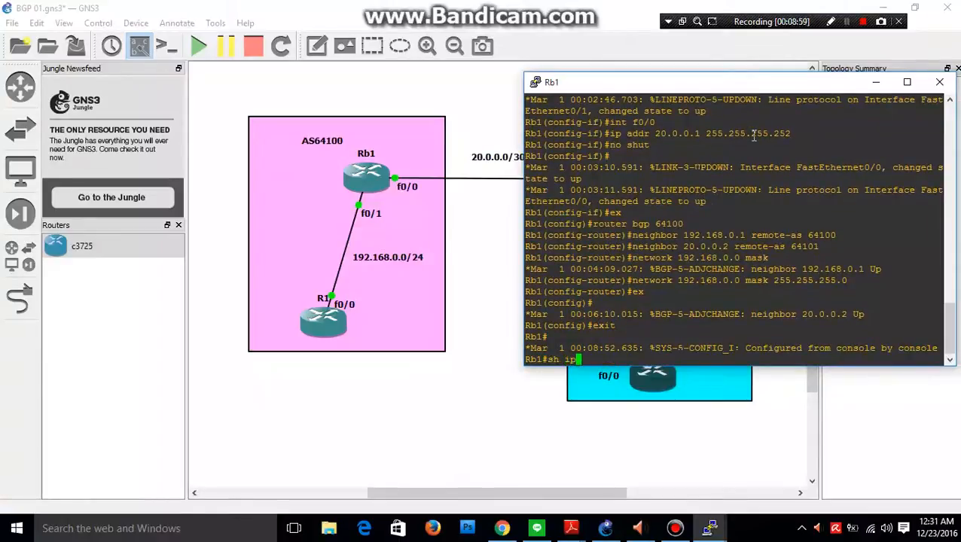
pyautogui.write(' bgp')
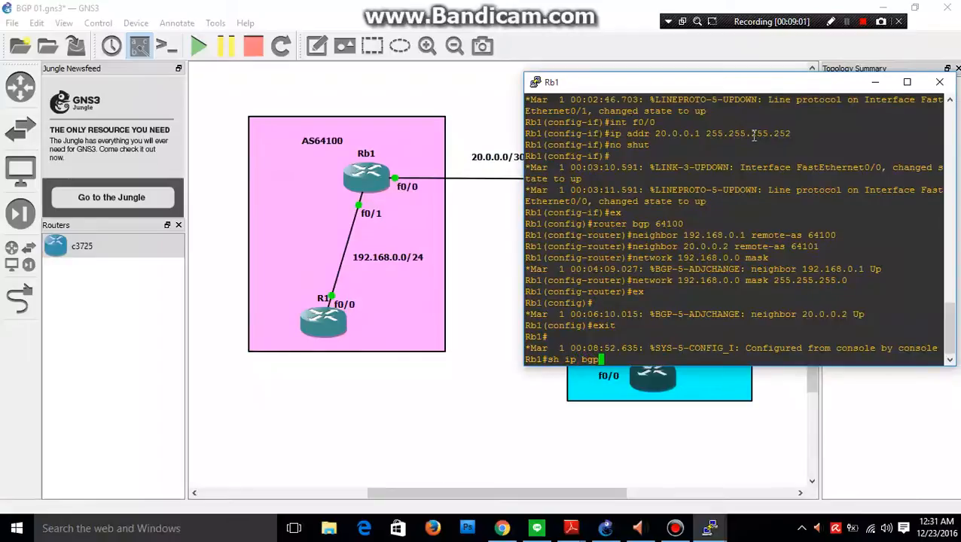
pyautogui.write(' neighbor')
pyautogui.press('Return')
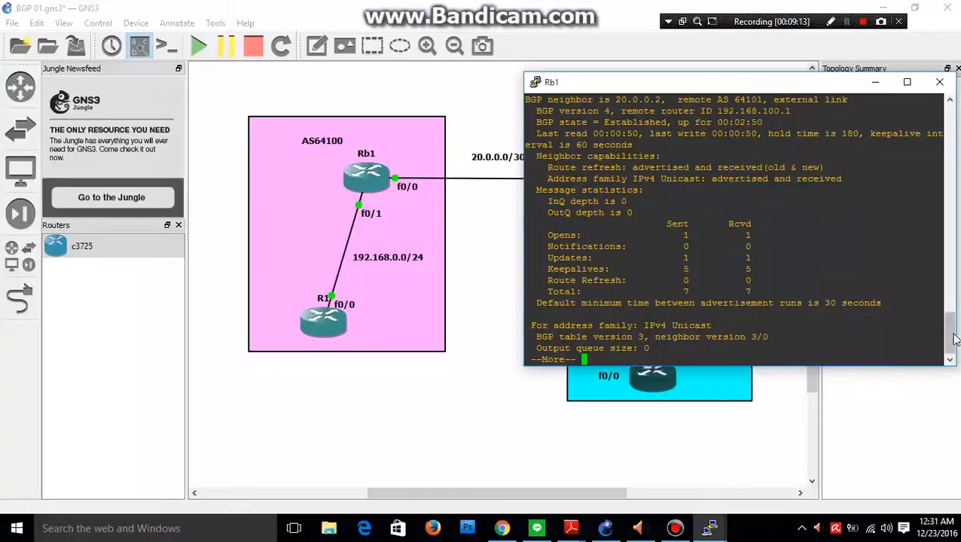
# Highlight the neighbor address, remote AS and link type in Rb1's first BGP neighbor entry and compare them with the topology.
pyautogui.moveTo(951, 340); pyautogui.dragTo(951, 331)
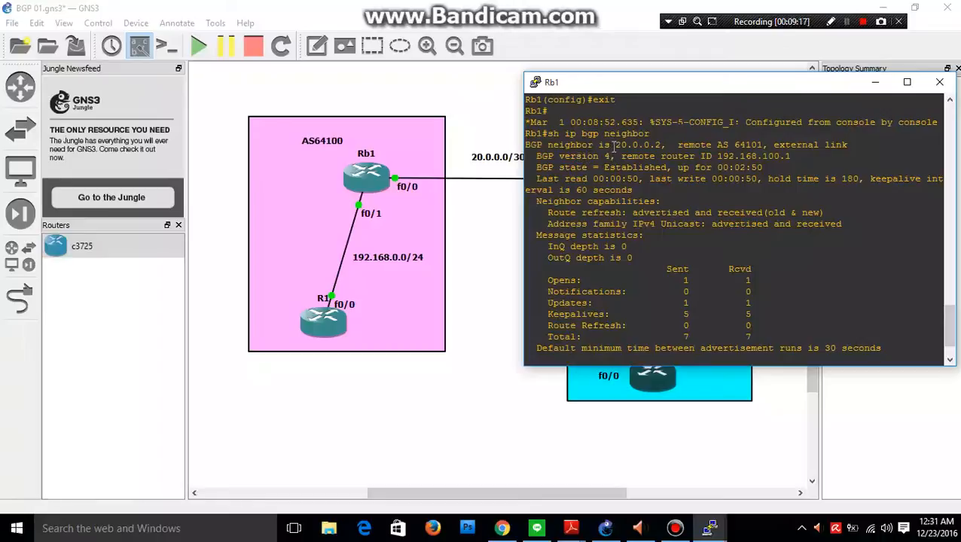
pyautogui.moveTo(613, 144); pyautogui.dragTo(646, 149)
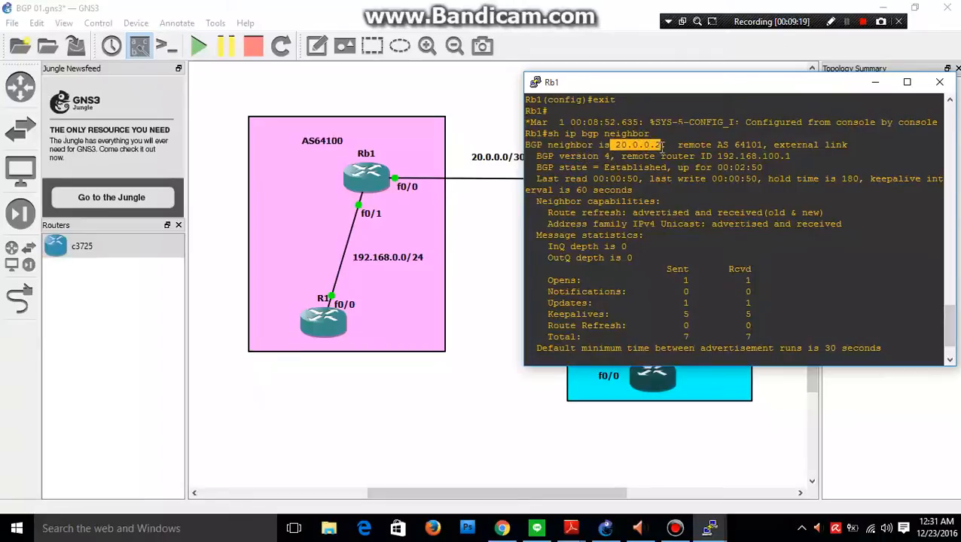
pyautogui.moveTo(712, 146); pyautogui.dragTo(755, 146)
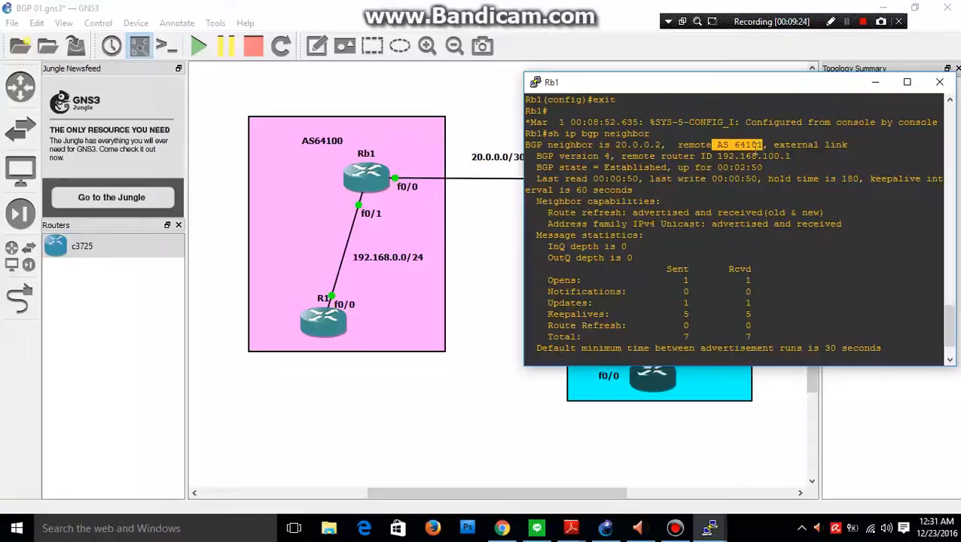
pyautogui.moveTo(664, 81); pyautogui.dragTo(592, 226)
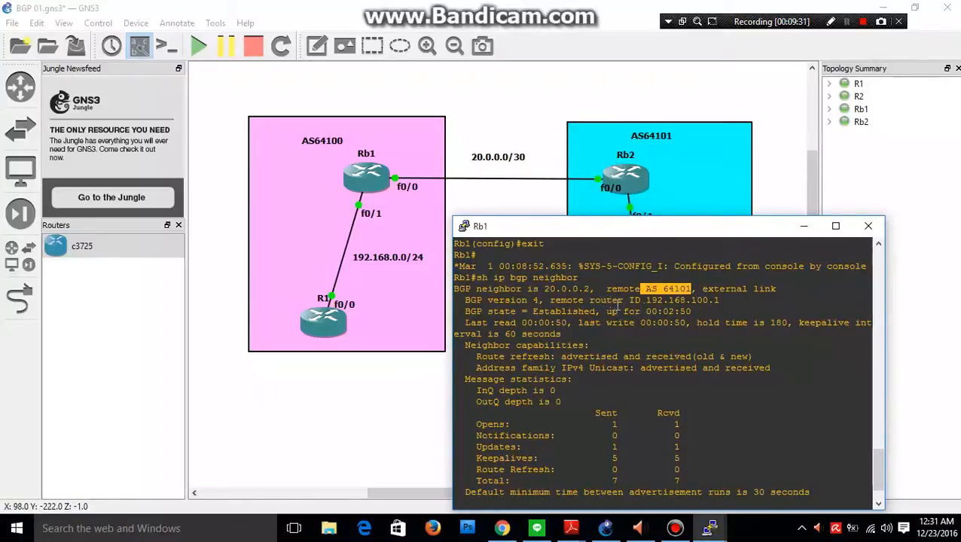
pyautogui.moveTo(697, 288); pyautogui.dragTo(783, 289)
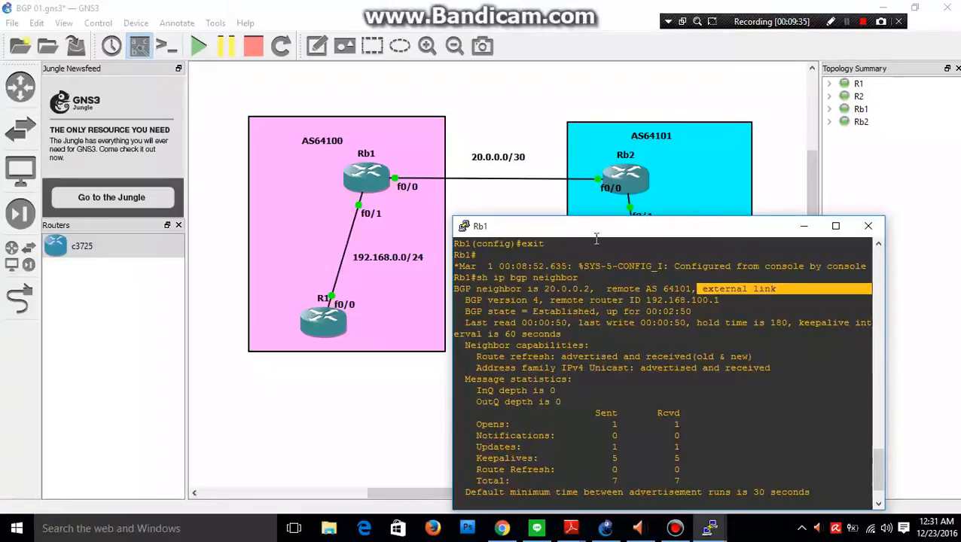
pyautogui.moveTo(594, 230); pyautogui.dragTo(647, 133)
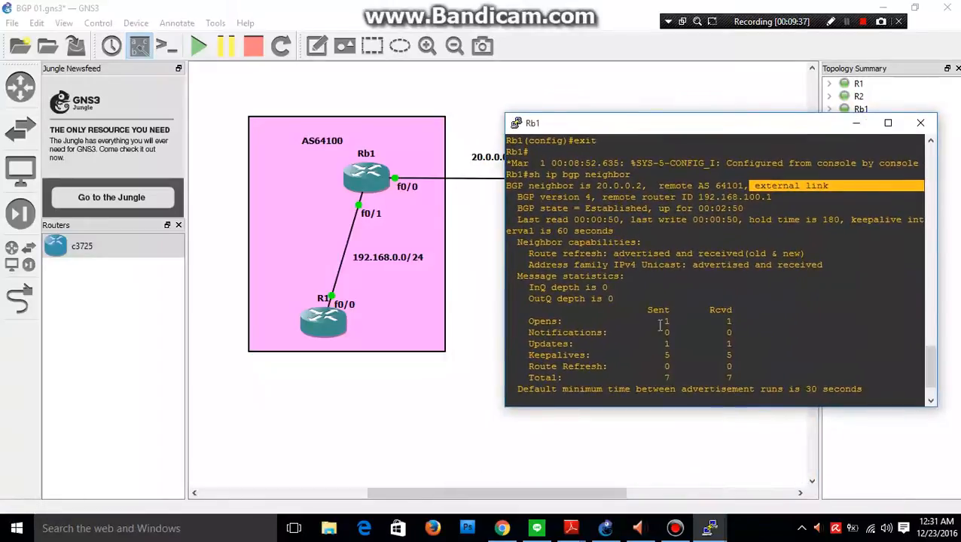
pyautogui.scroll(-2, 903, 361)
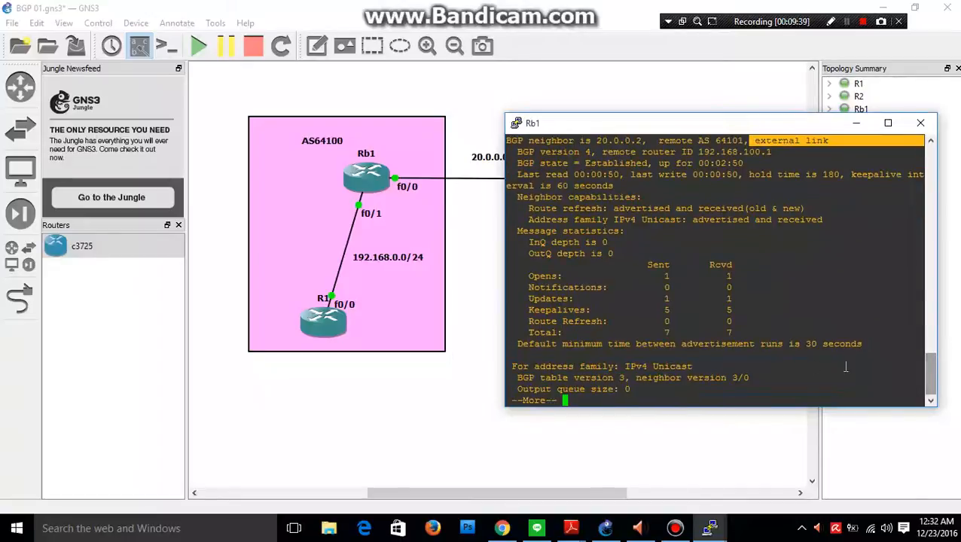
# Page through the rest of the first neighbor's details on Rb1 until the second BGP neighbor entry is reached.
pyautogui.click(674, 390)
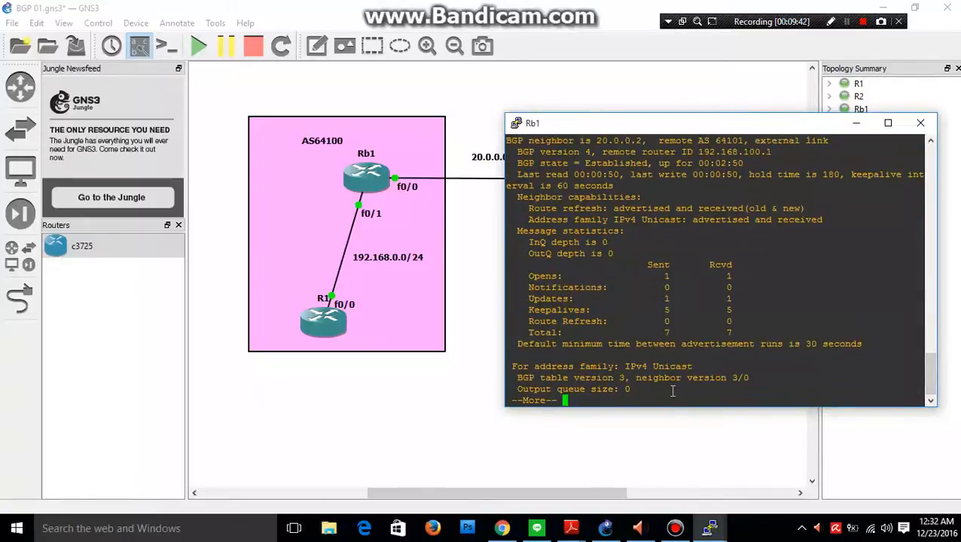
pyautogui.press('Return')
pyautogui.press('Return')
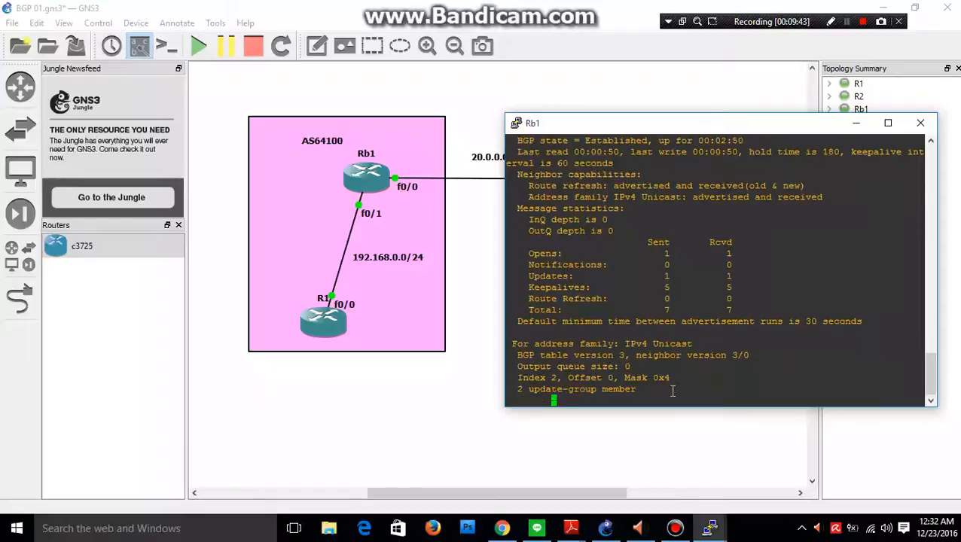
pyautogui.press('space')
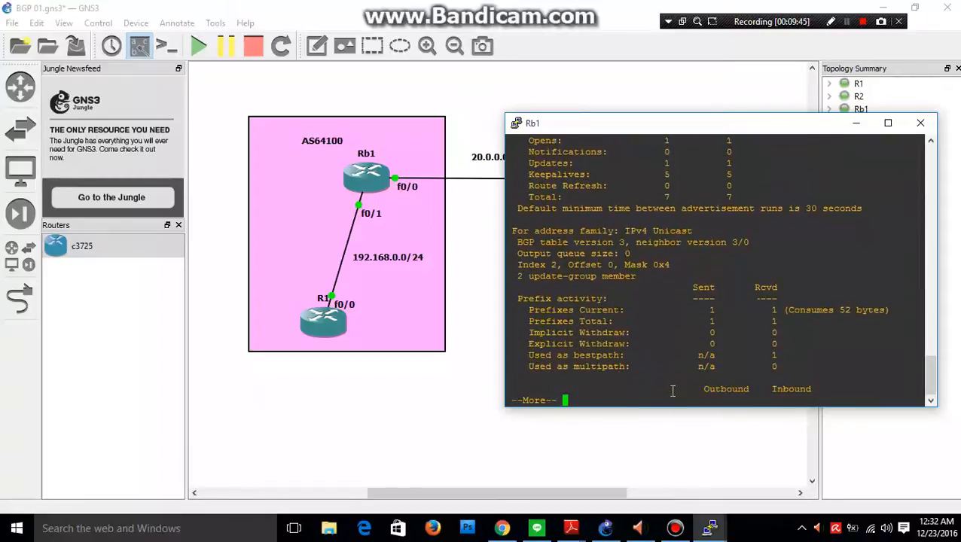
pyautogui.press('Return')
pyautogui.press('Return')
pyautogui.press('Return')
pyautogui.press('Return')
pyautogui.press('Return')
pyautogui.press('Return')
pyautogui.press('Return')
pyautogui.press('Return')
pyautogui.press('Return')
pyautogui.press('Return')
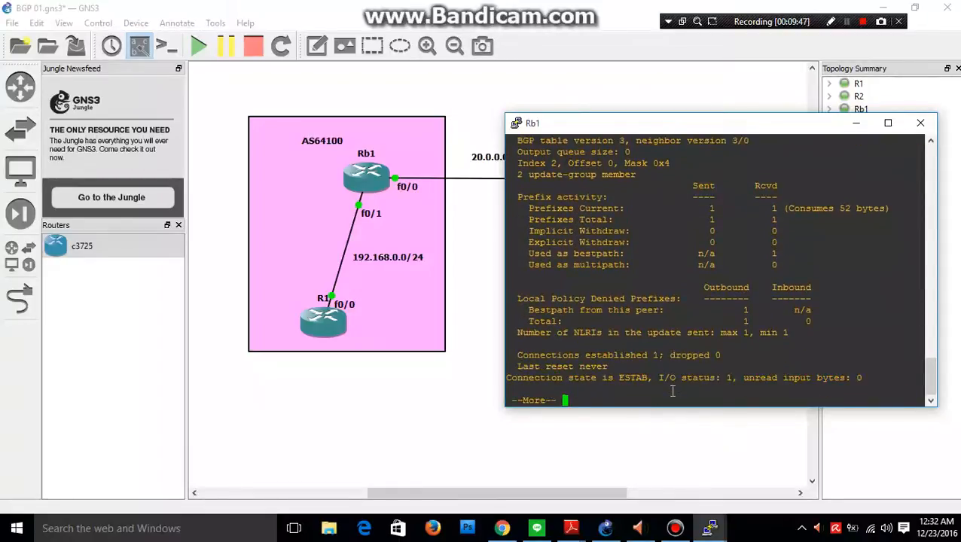
pyautogui.press('Return')
pyautogui.press('Return')
pyautogui.press('Return')
pyautogui.press('Return')
pyautogui.press('Return')
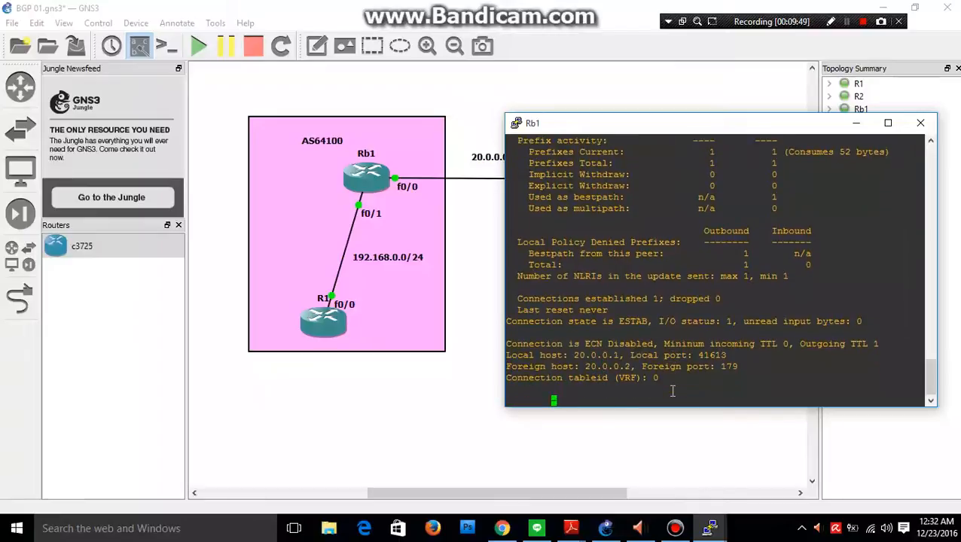
pyautogui.press('Return')
pyautogui.press('Return')
pyautogui.press('Return')
pyautogui.press('Return')
pyautogui.press('Return')
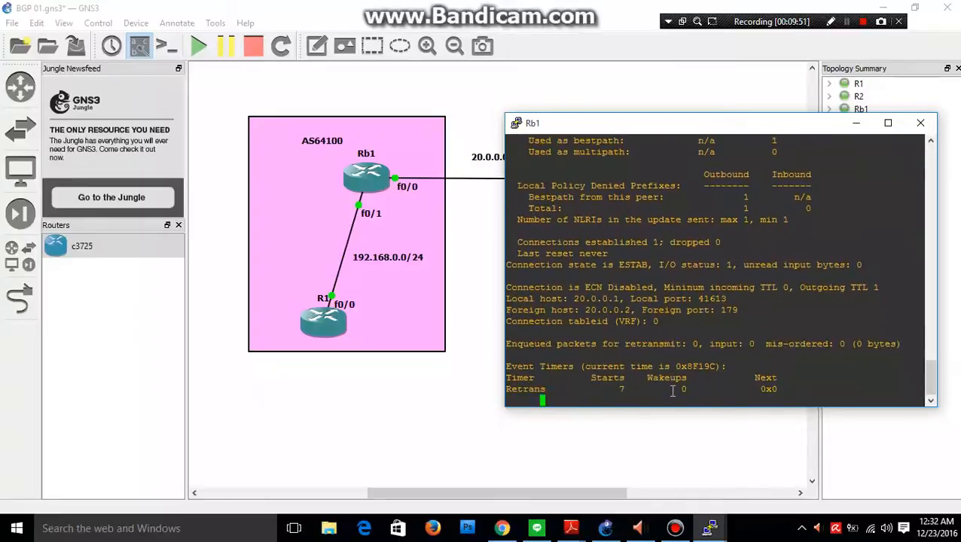
pyautogui.press('Return')
pyautogui.press('Return')
pyautogui.press('Return')
pyautogui.press('Return')
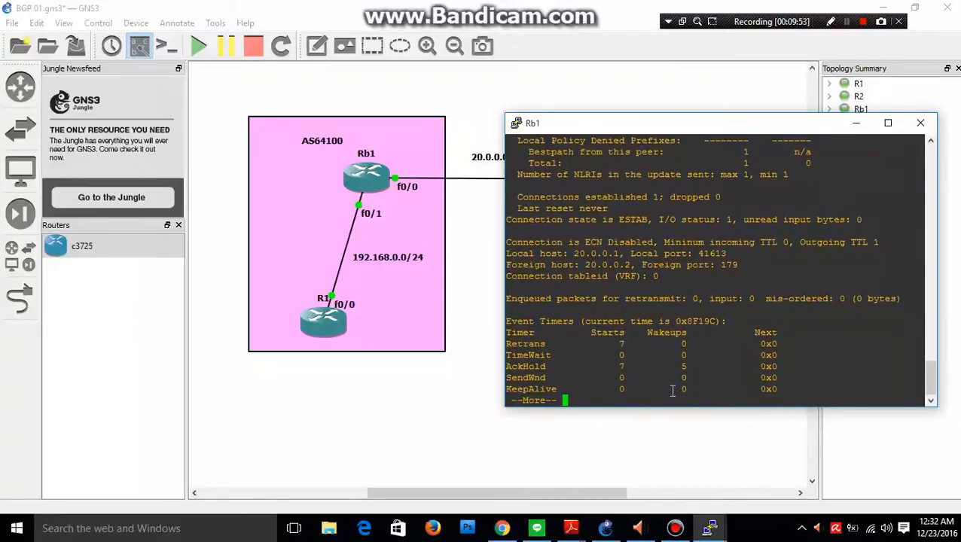
pyautogui.press('Return')
pyautogui.press('Return')
pyautogui.press('Return')
pyautogui.press('Return')
pyautogui.press('Return')
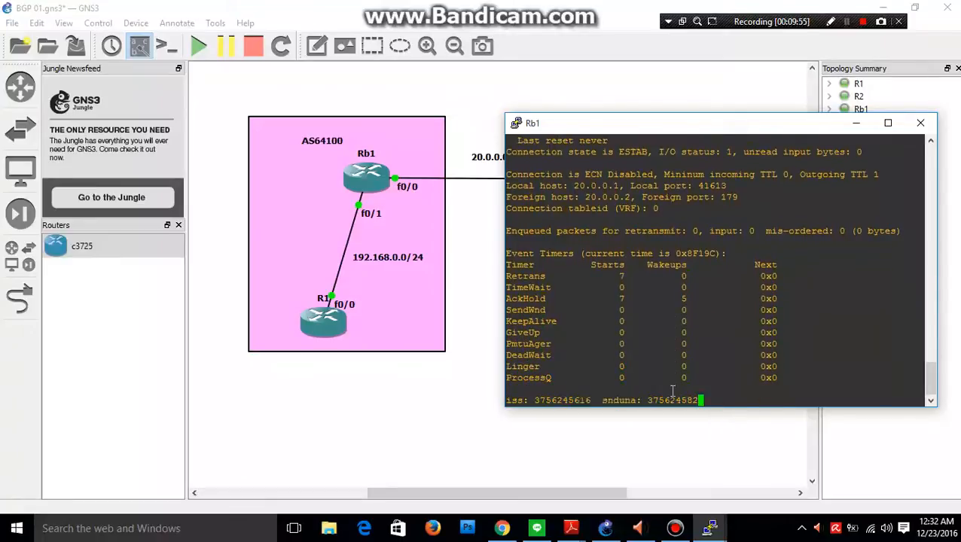
pyautogui.press('Return')
pyautogui.press('Return')
pyautogui.press('Return')
pyautogui.press('Return')
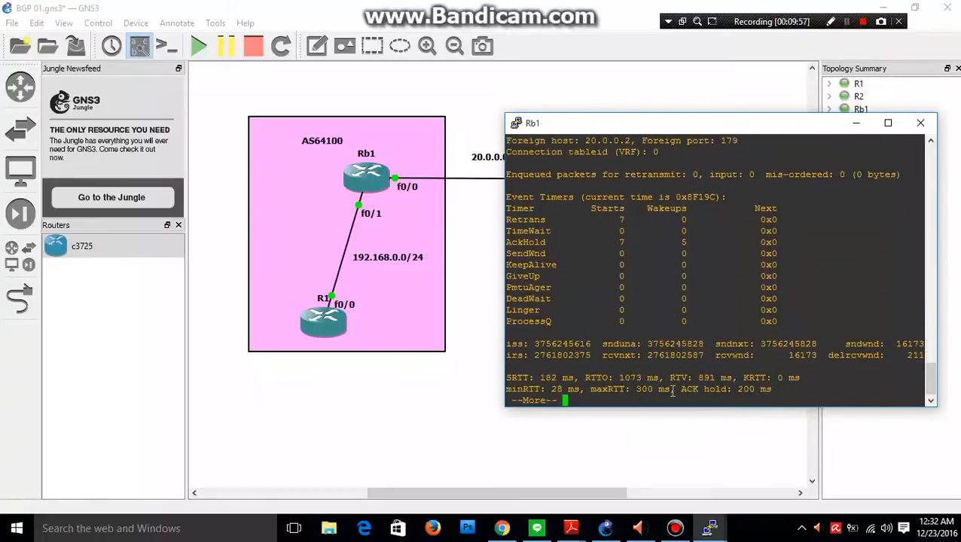
pyautogui.press('Return')
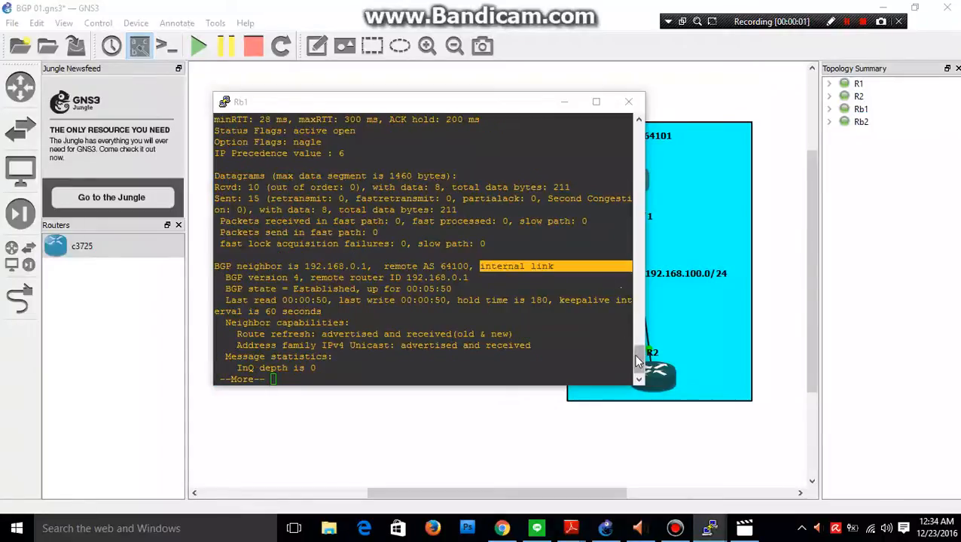
# Highlight the address and link type in Rb1's second BGP neighbor entry and compare them with the routers in the topology.
pyautogui.moveTo(637, 354); pyautogui.dragTo(637, 354)
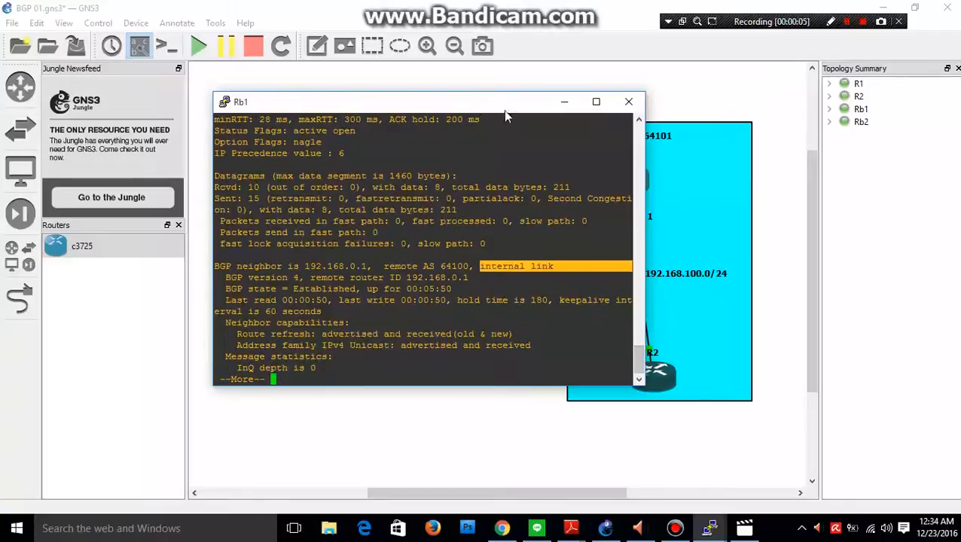
pyautogui.moveTo(475, 107); pyautogui.dragTo(684, 135)
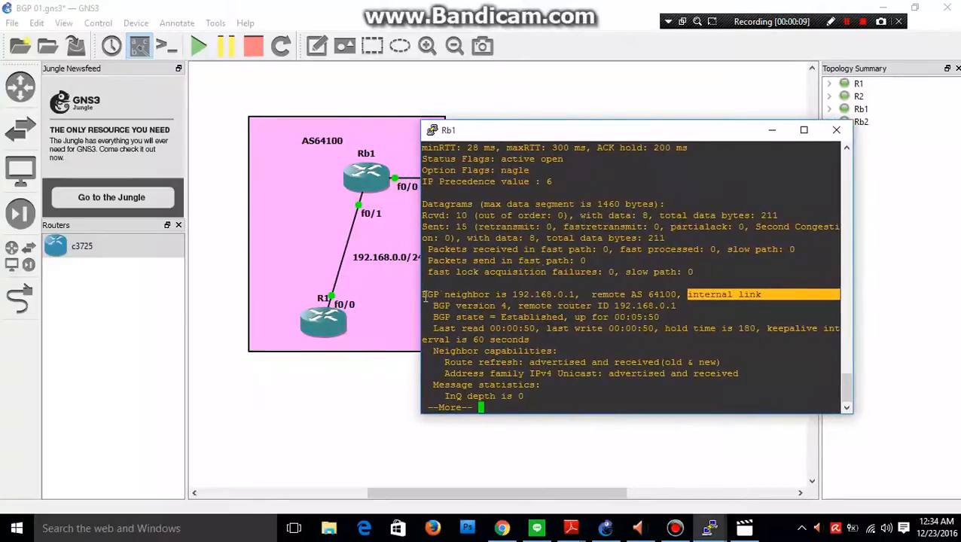
pyautogui.moveTo(423, 295); pyautogui.dragTo(576, 296)
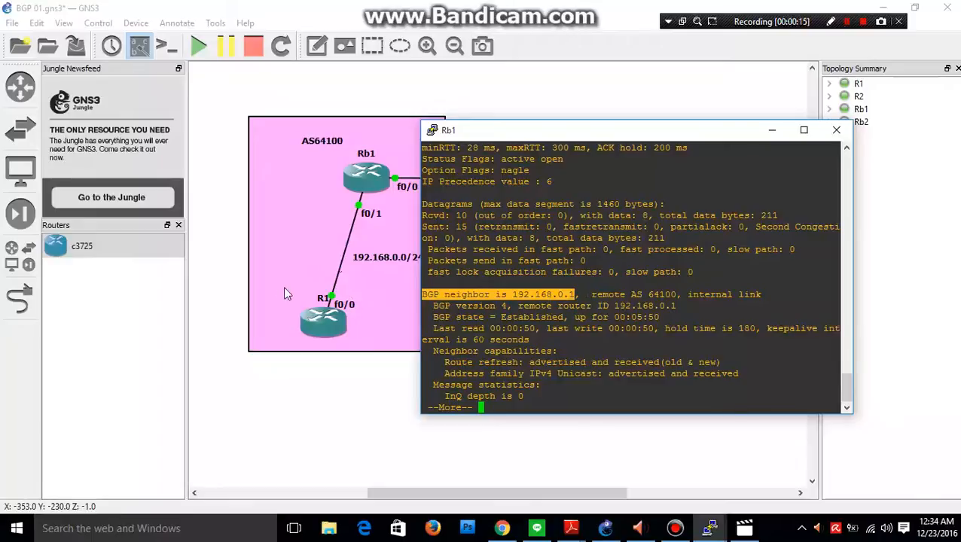
pyautogui.moveTo(591, 295); pyautogui.dragTo(740, 295)
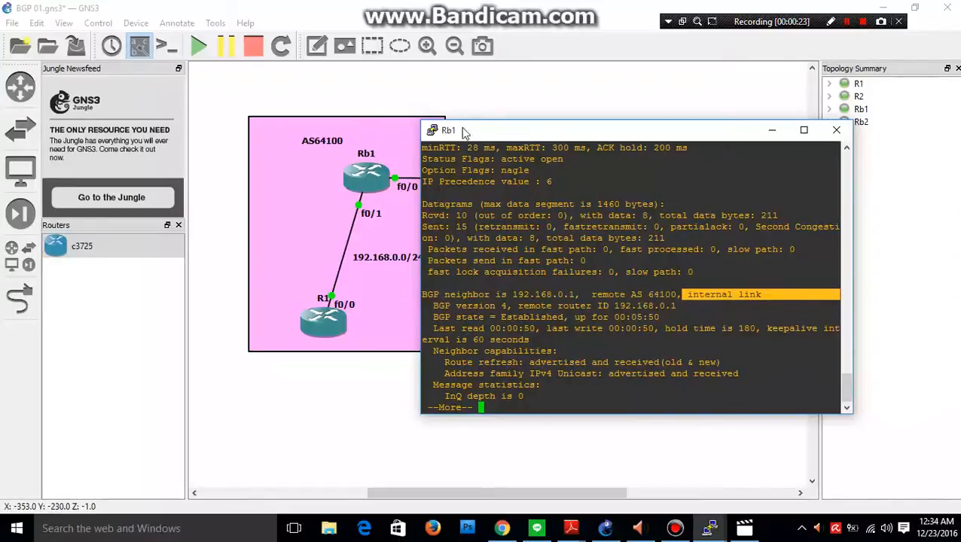
pyautogui.moveTo(463, 133); pyautogui.dragTo(589, 194)
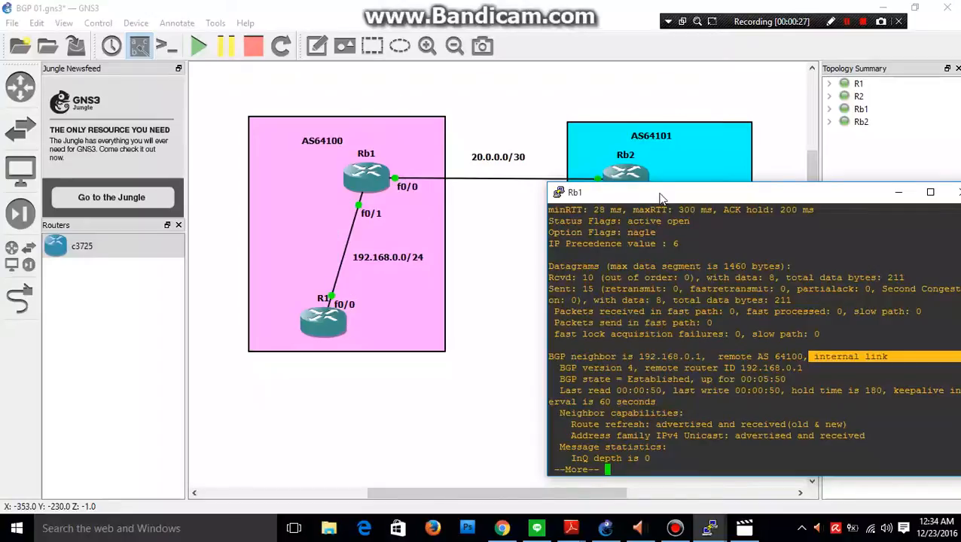
pyautogui.moveTo(658, 193); pyautogui.dragTo(514, 258)
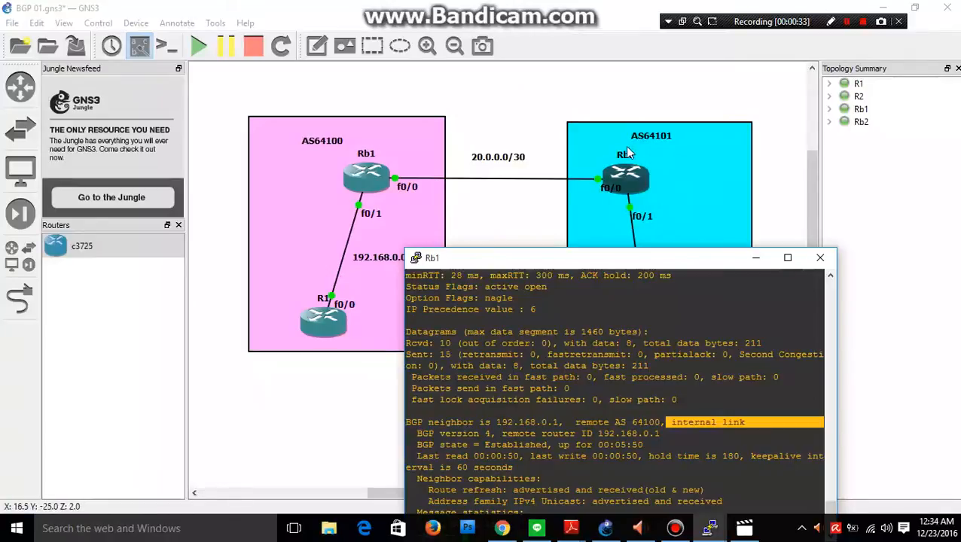
pyautogui.moveTo(725, 265); pyautogui.dragTo(710, 211)
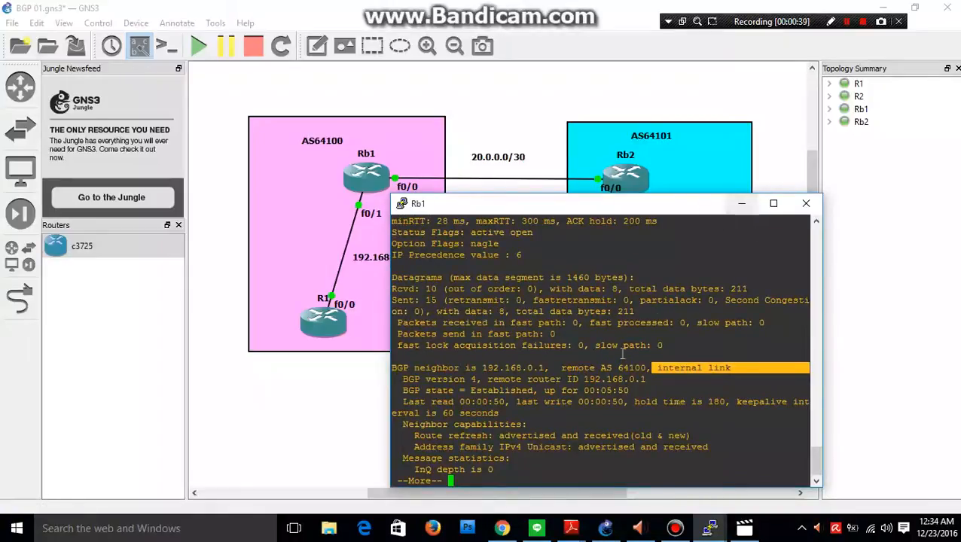
# Page through the rest of the second BGP neighbor's details on Rb1 until the command prompt returns.
pyautogui.press('Return')
pyautogui.press('Return')
pyautogui.press('Return')
pyautogui.press('Return')
pyautogui.press('Return')
pyautogui.press('Return')
pyautogui.press('Return')
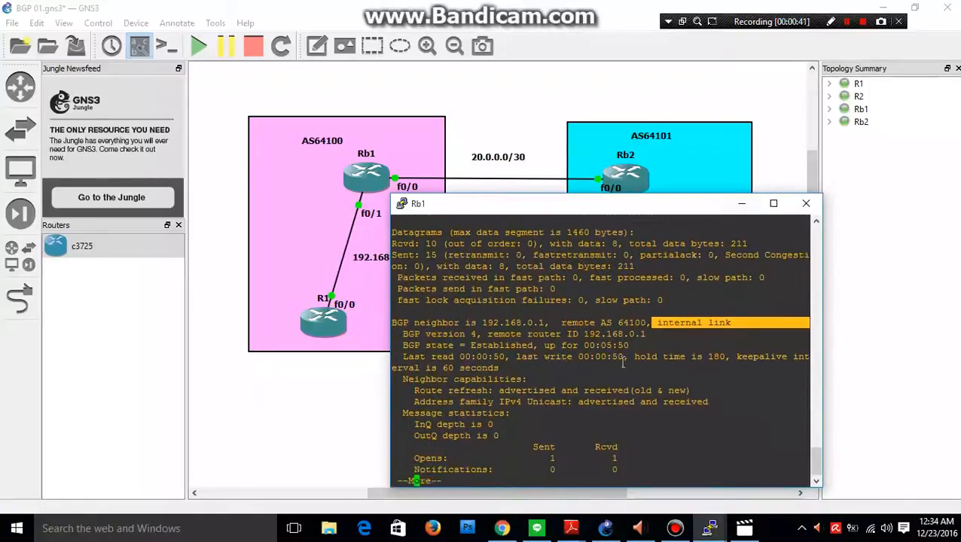
pyautogui.press('Return')
pyautogui.press('Return')
pyautogui.press('Return')
pyautogui.press('Return')
pyautogui.press('Return')
pyautogui.press('Return')
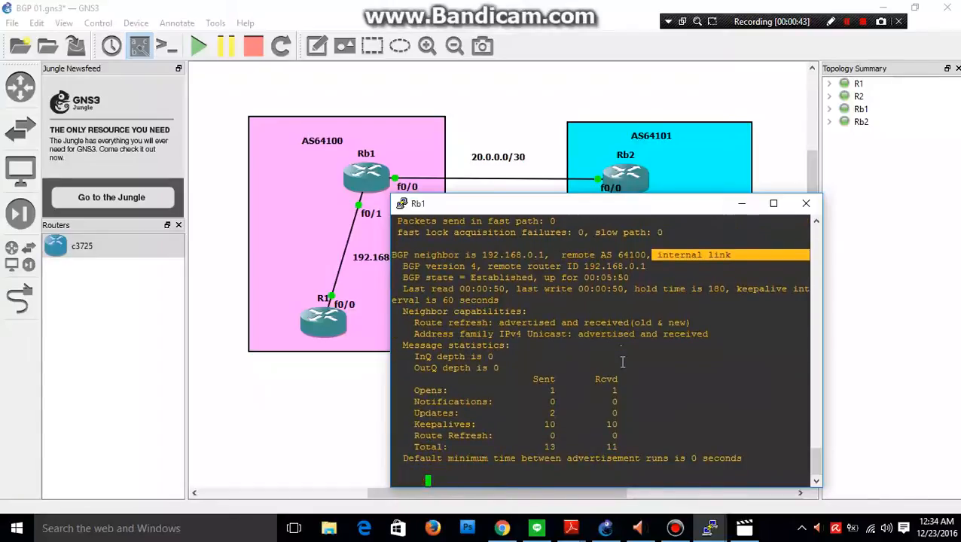
pyautogui.press('Return')
pyautogui.press('Return')
pyautogui.press('Return')
pyautogui.press('Return')
pyautogui.press('Return')
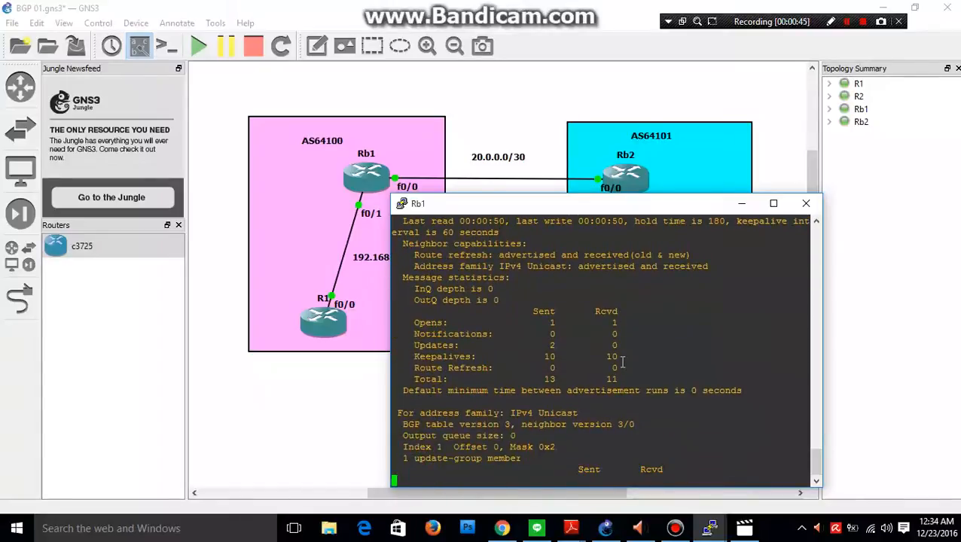
pyautogui.press('Return')
pyautogui.press('Return')
pyautogui.press('Return')
pyautogui.press('Return')
pyautogui.press('Return')
pyautogui.press('Return')
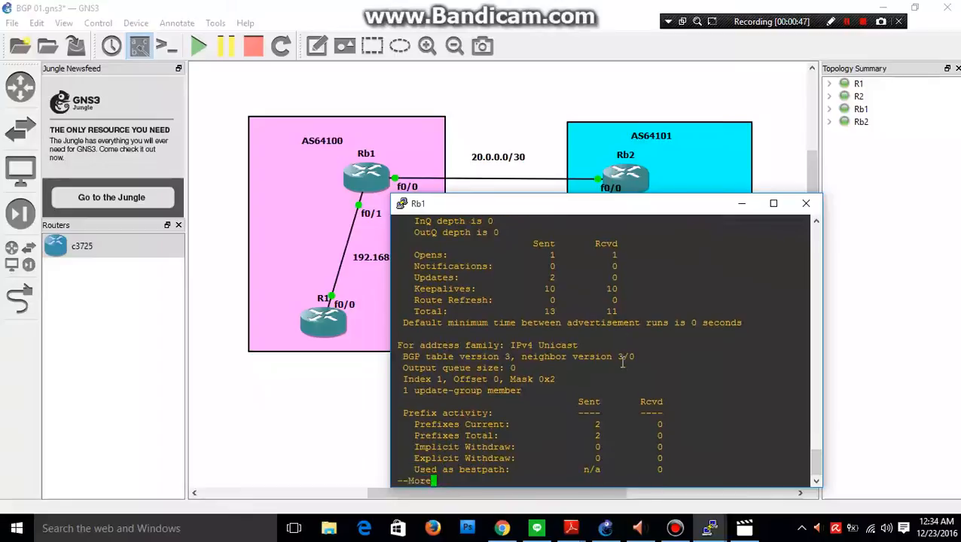
pyautogui.press('Return')
pyautogui.press('Return')
pyautogui.press('Return')
pyautogui.press('Return')
pyautogui.press('Return')
pyautogui.press('Return')
pyautogui.press('Return')
pyautogui.press('Return')
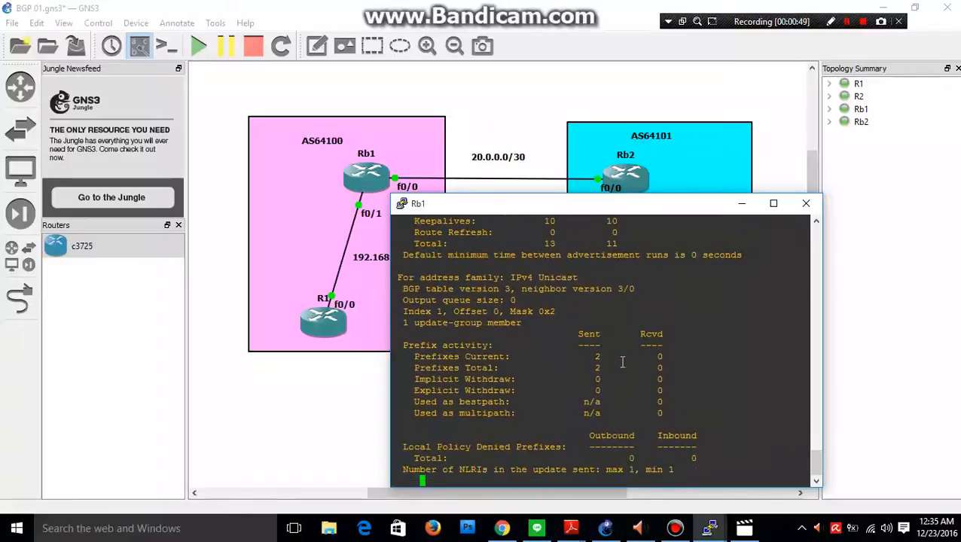
pyautogui.press('Return')
pyautogui.press('Return')
pyautogui.press('Return')
pyautogui.press('Return')
pyautogui.press('Return')
pyautogui.press('Return')
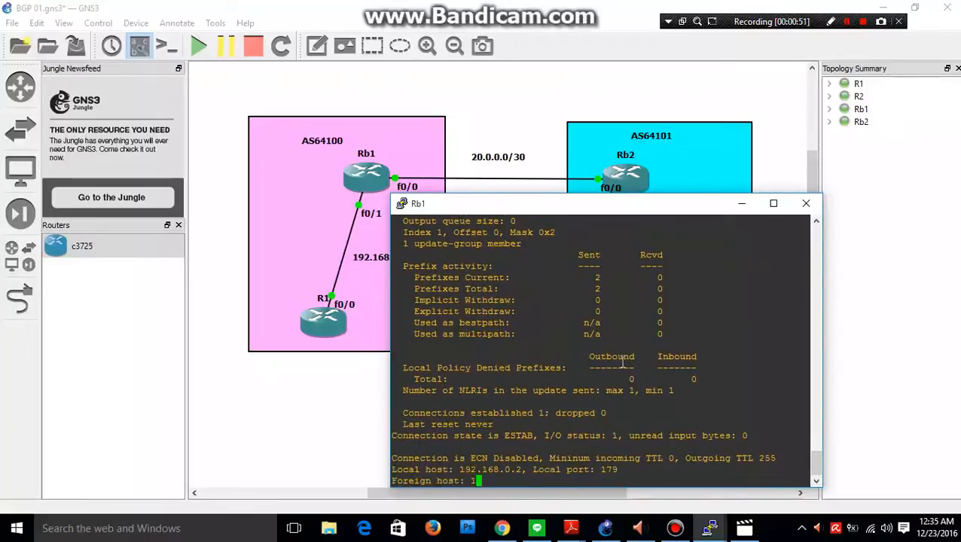
pyautogui.press('Return')
pyautogui.press('Return')
pyautogui.press('Return')
pyautogui.press('Return')
pyautogui.press('Return')
pyautogui.press('Return')
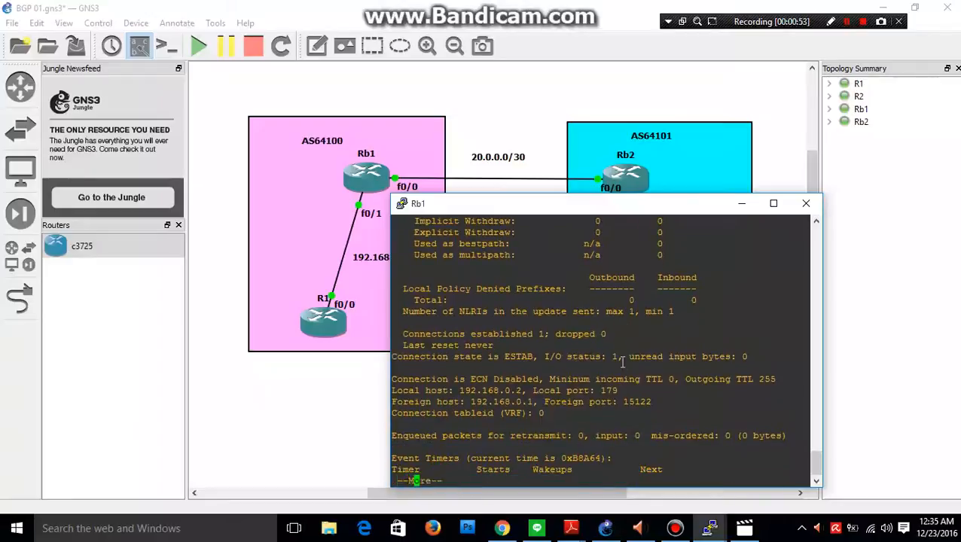
pyautogui.press('Return')
pyautogui.press('Return')
pyautogui.press('Return')
pyautogui.press('Return')
pyautogui.press('Return')
pyautogui.press('Return')
pyautogui.press('Return')
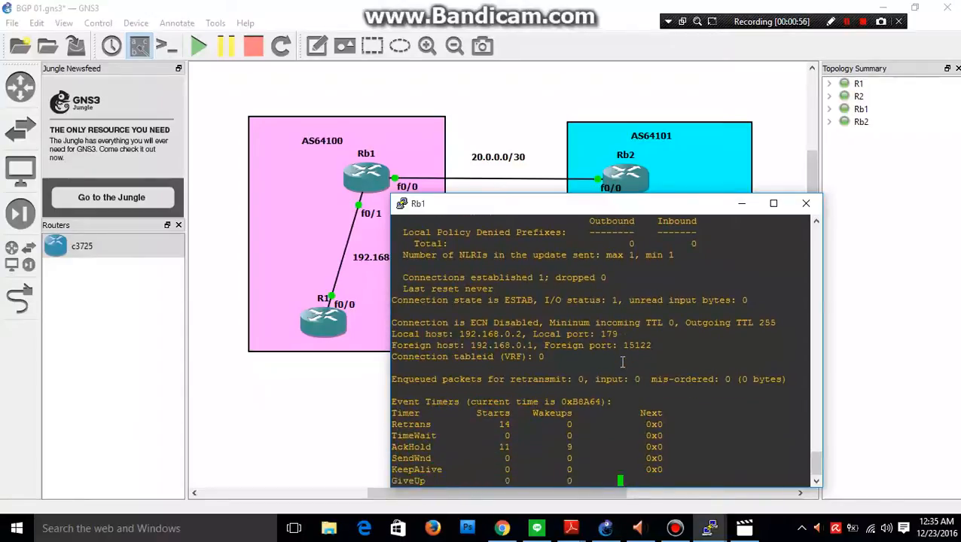
pyautogui.press('Return')
pyautogui.press('Return')
pyautogui.press('Return')
pyautogui.press('Return')
pyautogui.press('Return')
pyautogui.press('Return')
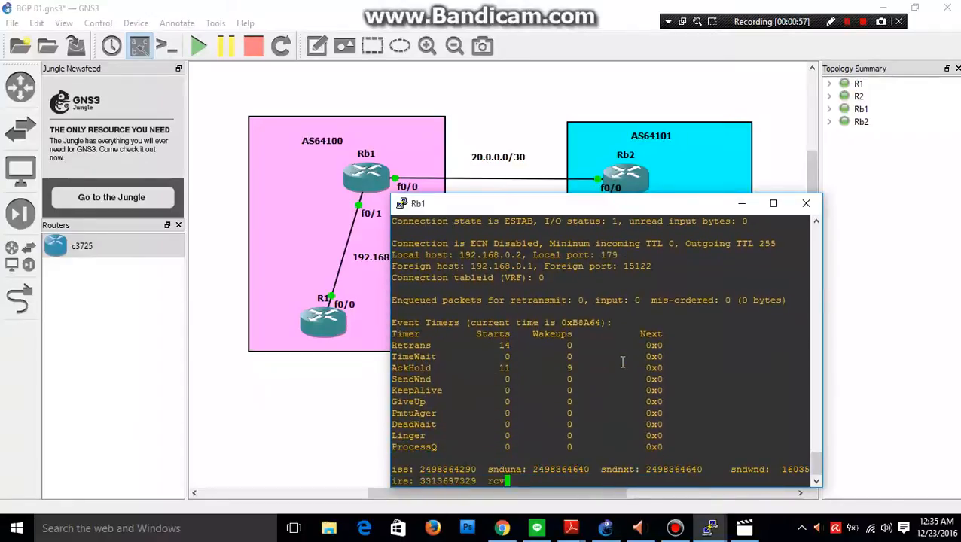
pyautogui.press('Return')
pyautogui.press('Return')
pyautogui.press('Return')
pyautogui.press('Return')
pyautogui.press('Return')
pyautogui.press('Return')
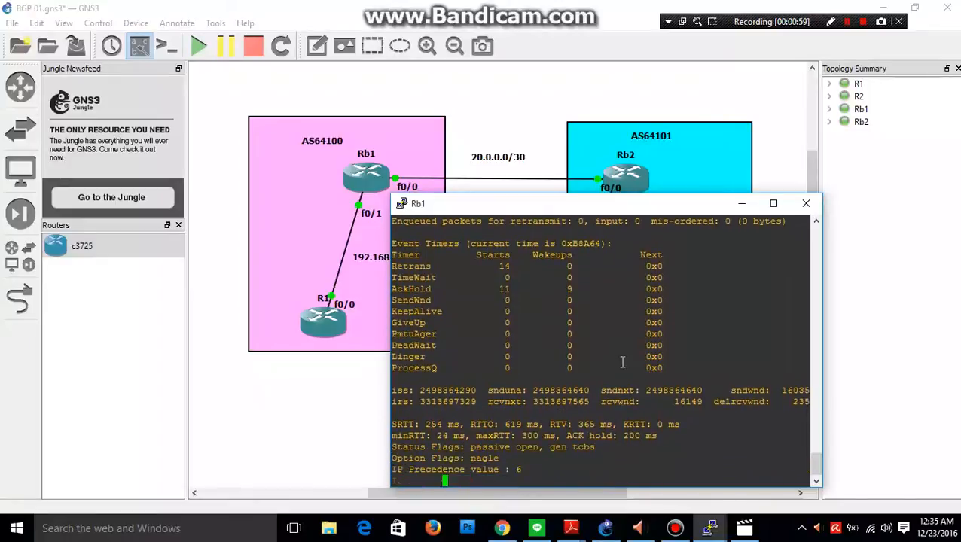
pyautogui.press('Return')
pyautogui.press('Return')
pyautogui.press('Return')
pyautogui.press('Return')
pyautogui.press('Return')
pyautogui.press('Return')
pyautogui.press('Return')
pyautogui.press('Return')
pyautogui.press('Return')
pyautogui.press('Return')
pyautogui.press('Return')
pyautogui.press('Return')
pyautogui.press('Return')
pyautogui.press('Return')
pyautogui.press('Return')
pyautogui.press('Return')
pyautogui.press('Return')
pyautogui.press('Return')
pyautogui.press('Return')
pyautogui.press('Return')
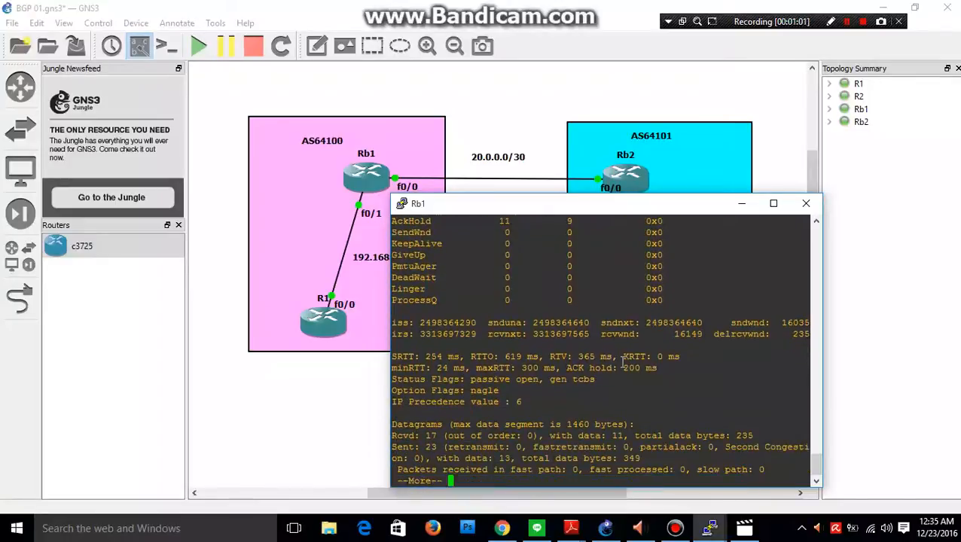
pyautogui.press('Return')
pyautogui.press('Return')
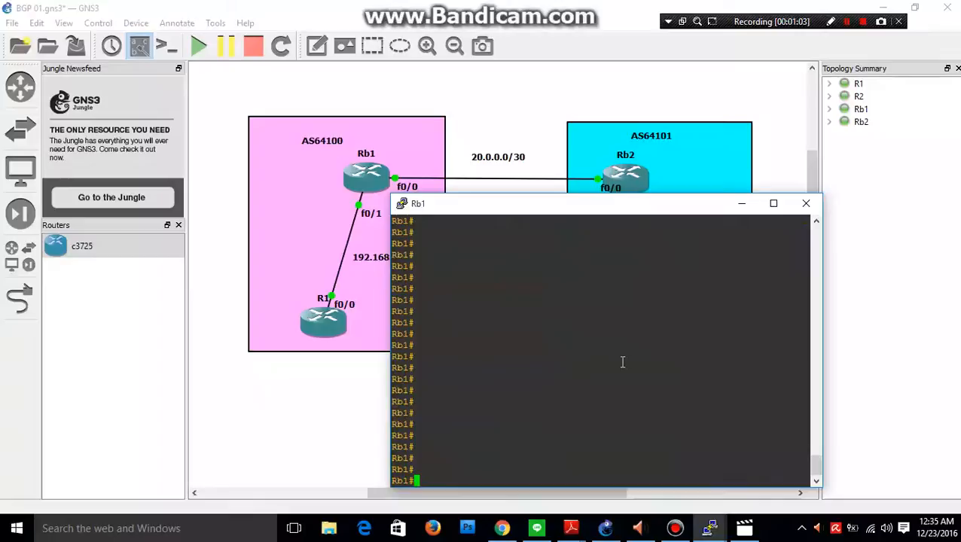
# Minimize Rb1's console, bring up Rb2's console and display its BGP neighbor details with the command sh ip bgp neighbor.
pyautogui.click(741, 204)
pyautogui.moveTo(721, 535)
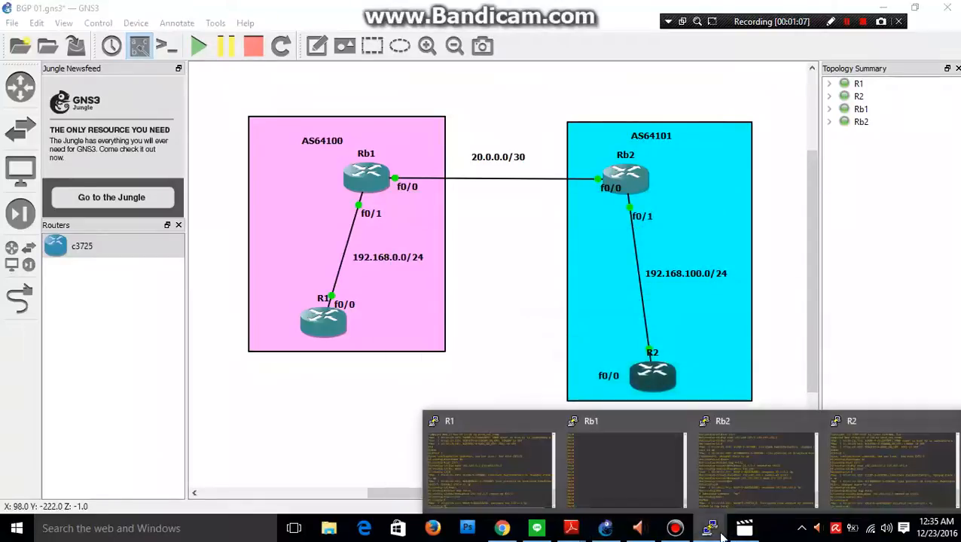
pyautogui.click(727, 489)
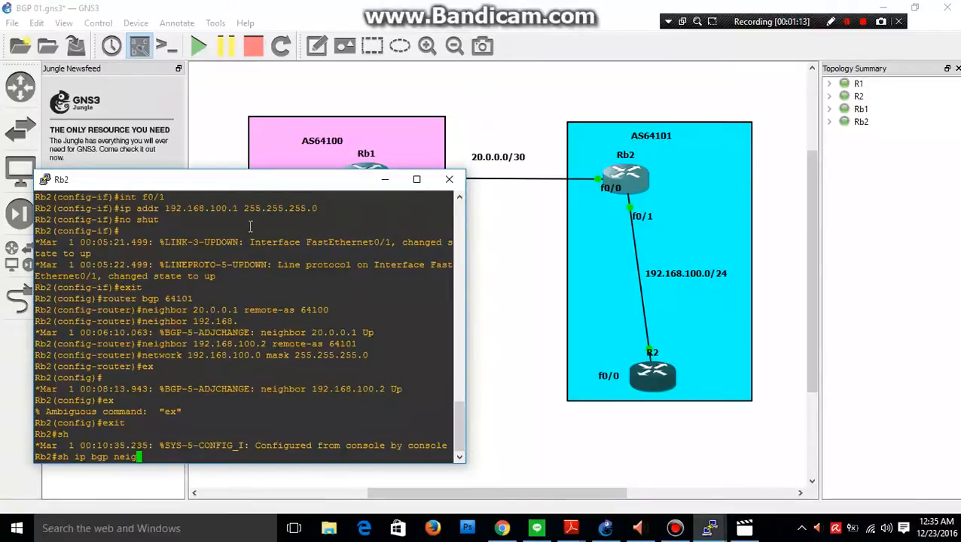
pyautogui.write('or')
pyautogui.press('Return')
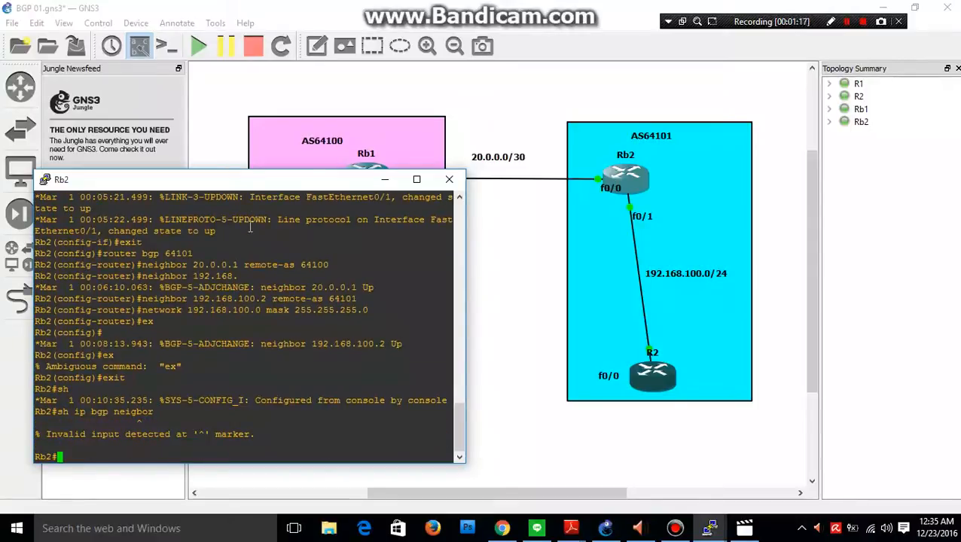
pyautogui.press('Up')
pyautogui.write('\\')
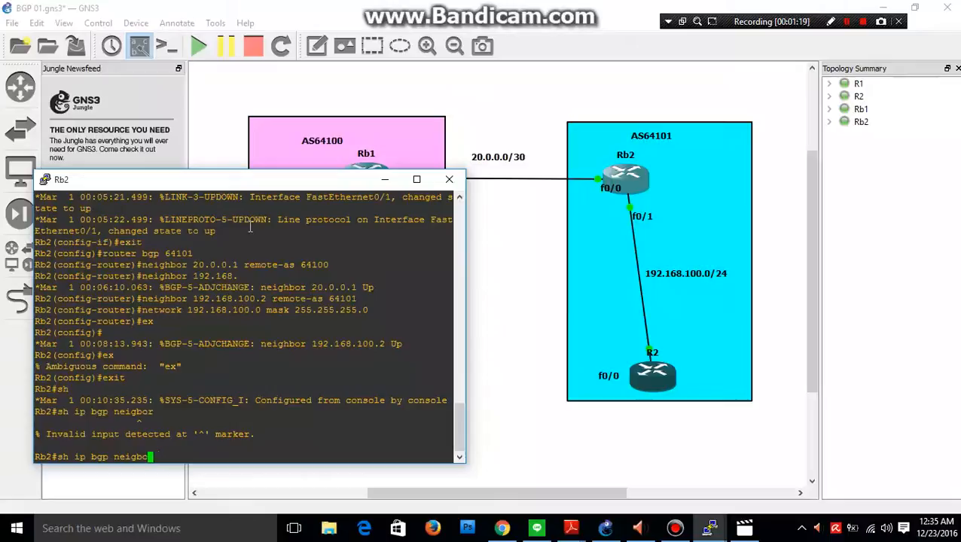
pyautogui.press('BackSpace')
pyautogui.press('BackSpace')
pyautogui.write('hbor')
pyautogui.press('Return')
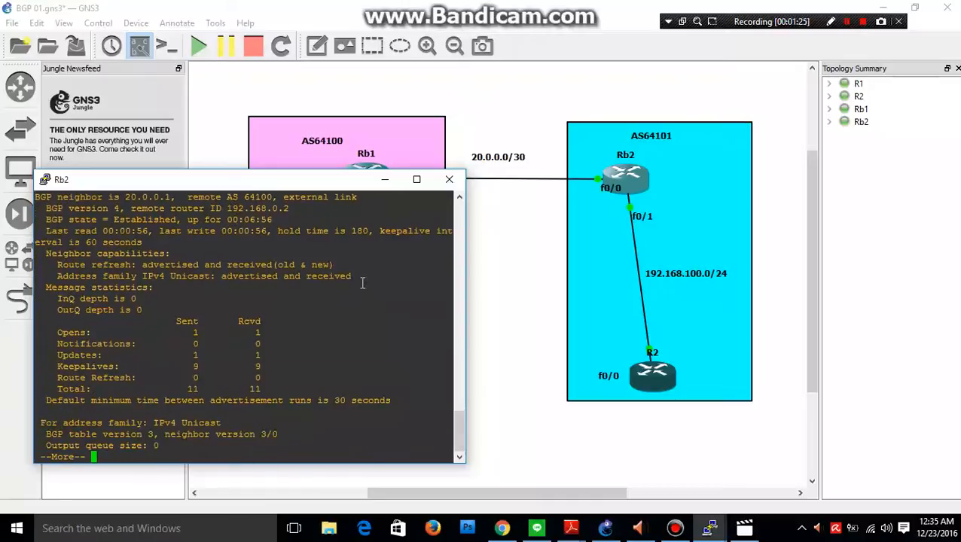
# Highlight the address and link type in Rb2's first BGP neighbor entry, moving the console off Rb1 to compare them with the topology.
pyautogui.scroll(2, 138, 267)
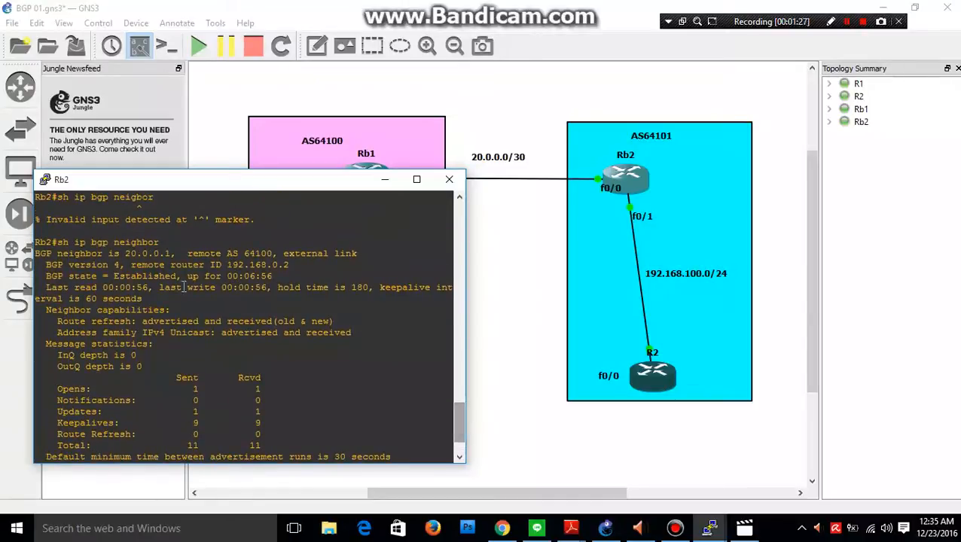
pyautogui.moveTo(126, 254); pyautogui.dragTo(173, 255)
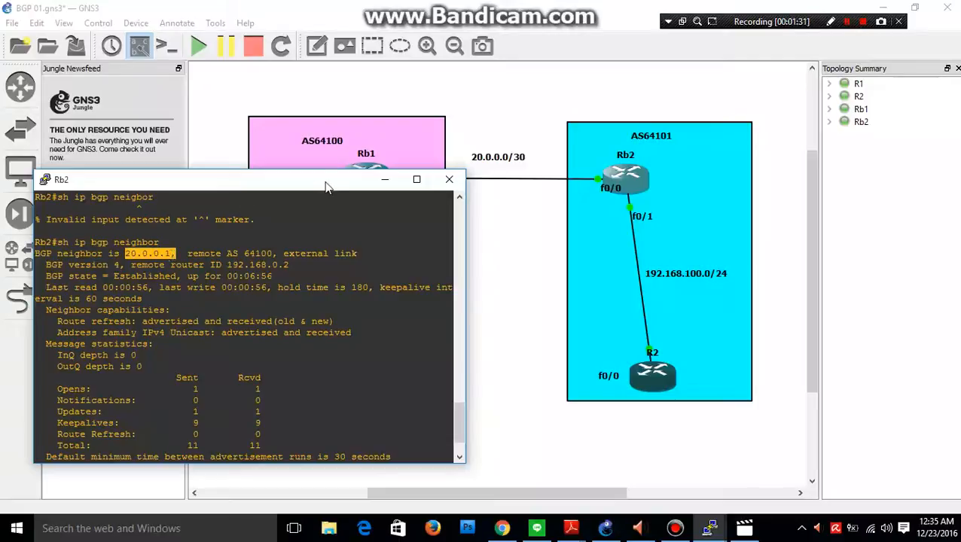
pyautogui.moveTo(326, 187); pyautogui.dragTo(361, 230)
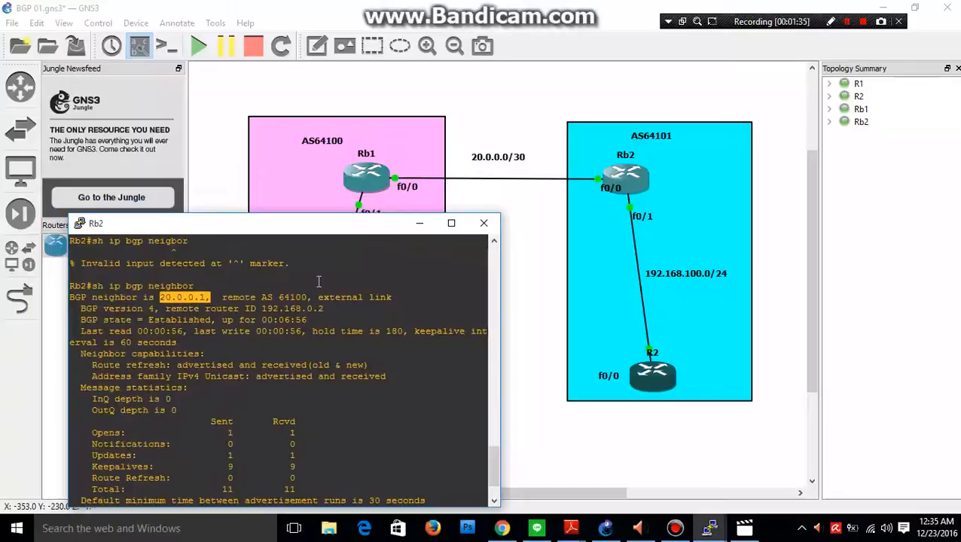
pyautogui.moveTo(274, 296); pyautogui.dragTo(414, 297)
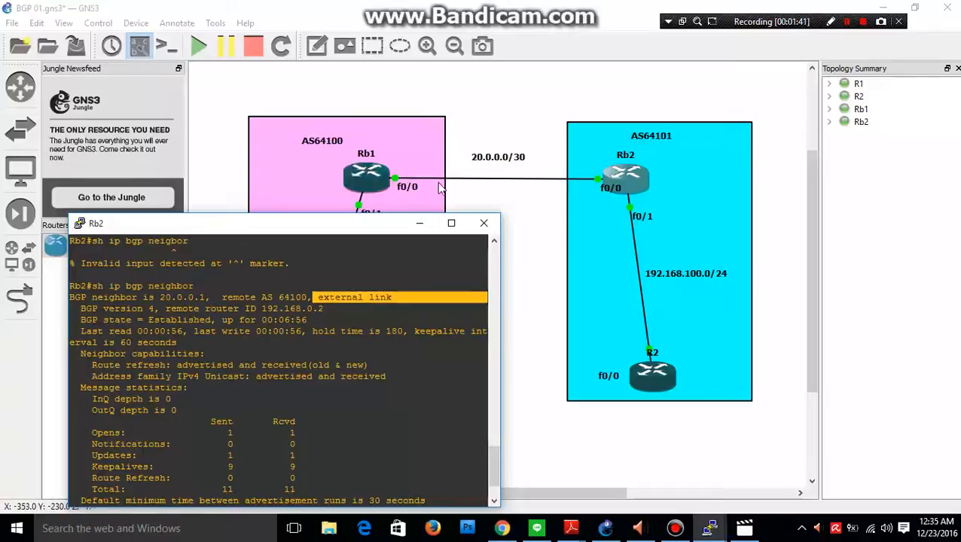
# Page through the remaining BGP neighbor details on Rb2, past the second neighbor entry, until the command prompt returns.
pyautogui.moveTo(494, 456); pyautogui.dragTo(494, 484)
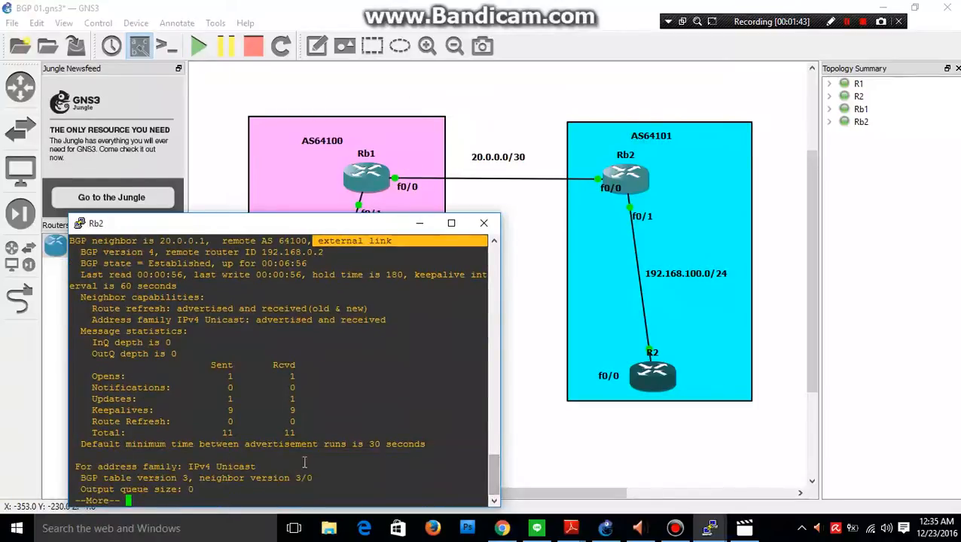
pyautogui.click(291, 483)
pyautogui.press('Return')
pyautogui.press('Return')
pyautogui.press('Return')
pyautogui.press('Return')
pyautogui.press('Return')
pyautogui.press('Return')
pyautogui.press('Return')
pyautogui.press('Return')
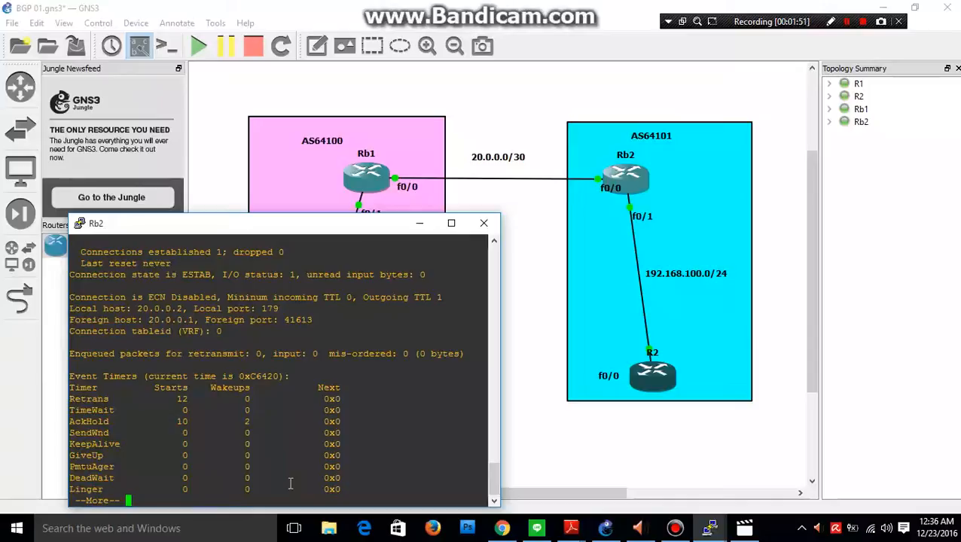
pyautogui.press('space')
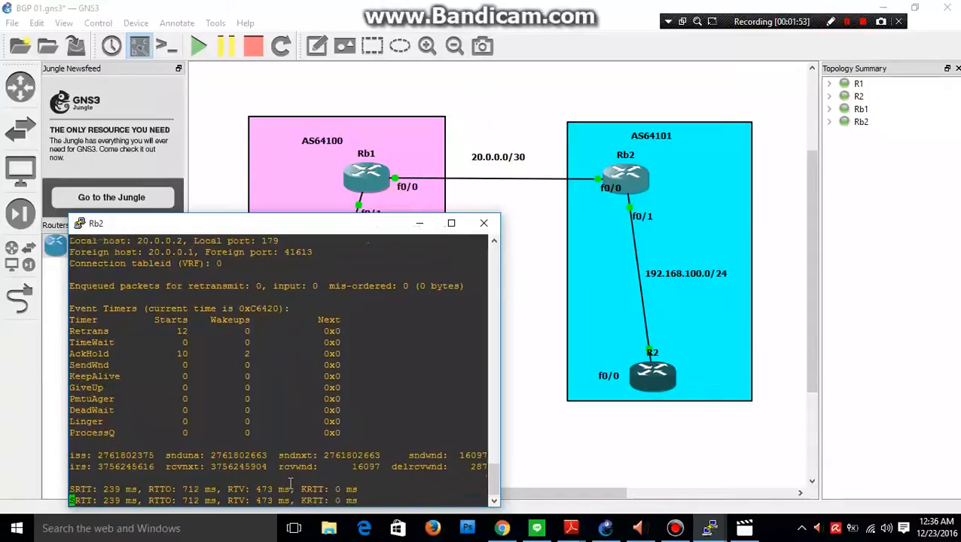
pyautogui.press('space')
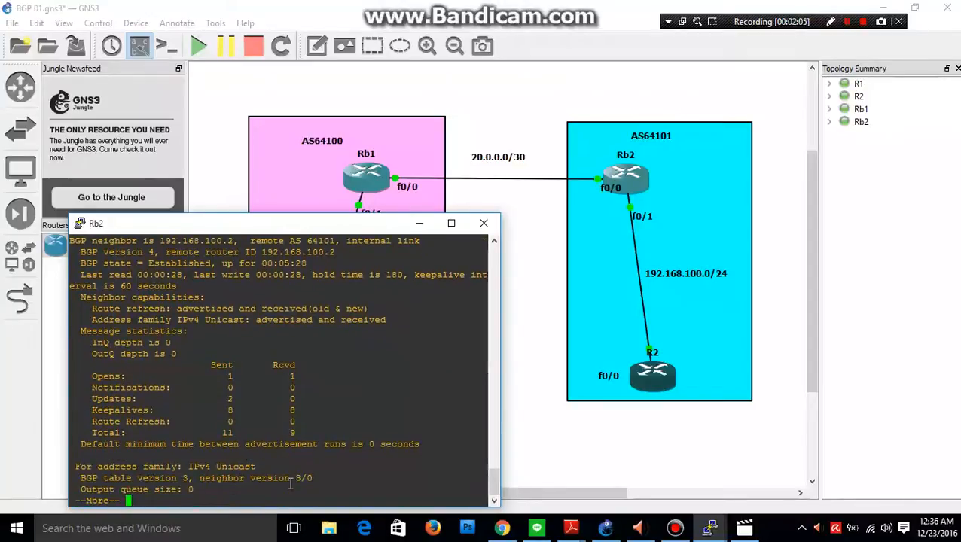
pyautogui.press('space')
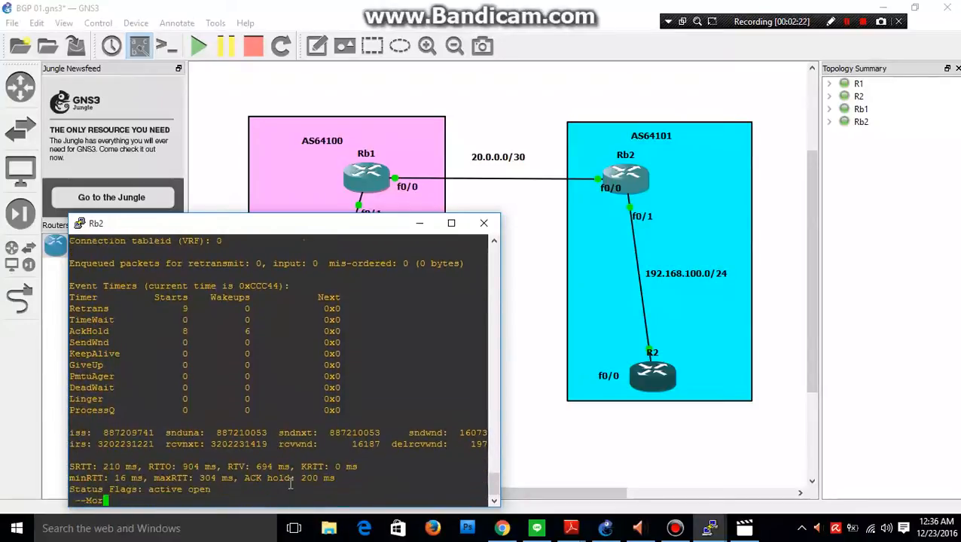
pyautogui.press('space')
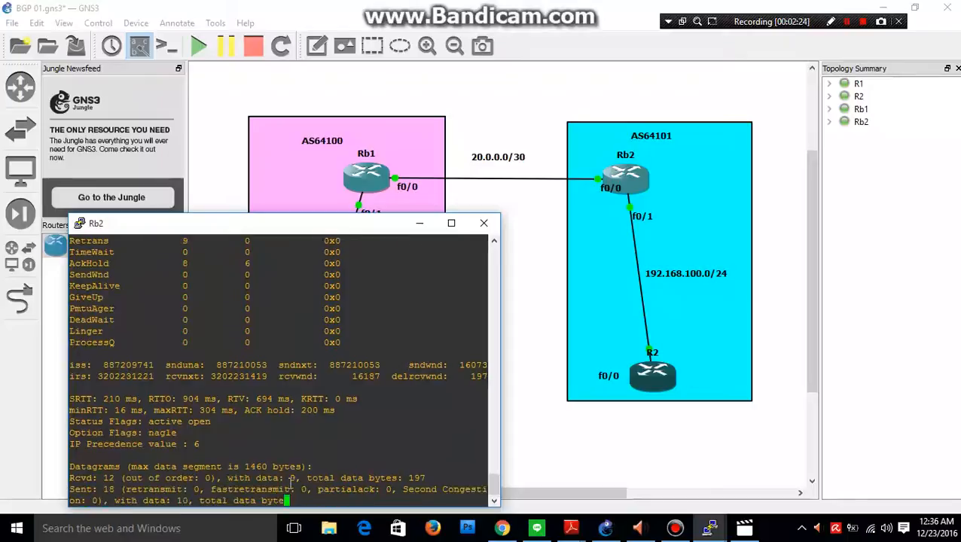
pyautogui.press('Return')
pyautogui.press('Return')
pyautogui.press('Return')
pyautogui.press('Return')
pyautogui.press('Return')
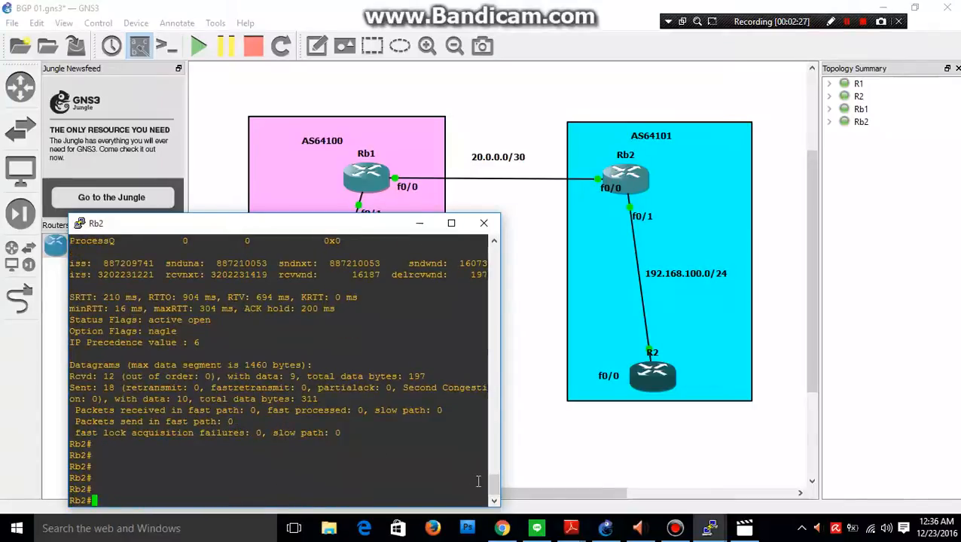
# Highlight the neighbor address and the link type in Rb2's second BGP neighbor entry and compare them with R2 in the topology.
pyautogui.moveTo(495, 487); pyautogui.dragTo(494, 432)
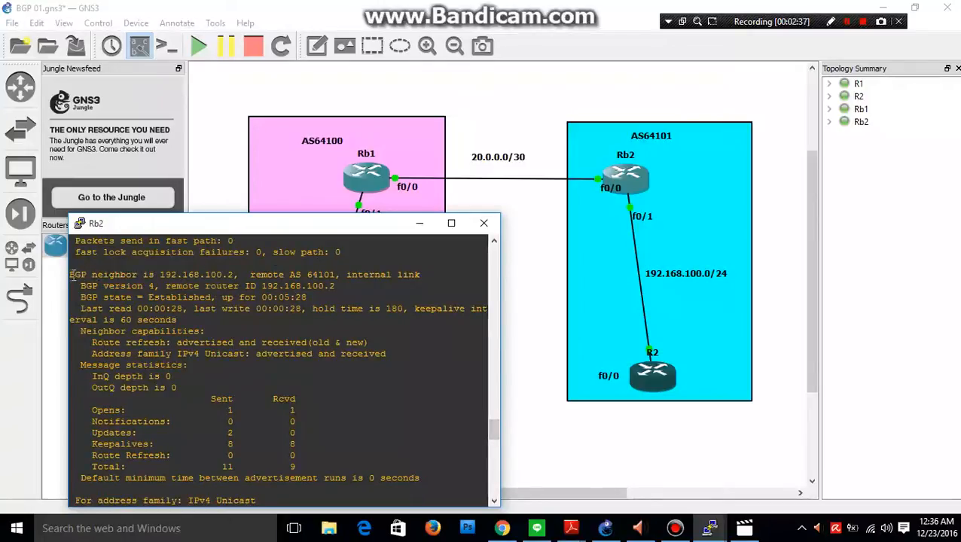
pyautogui.moveTo(71, 275); pyautogui.dragTo(236, 274)
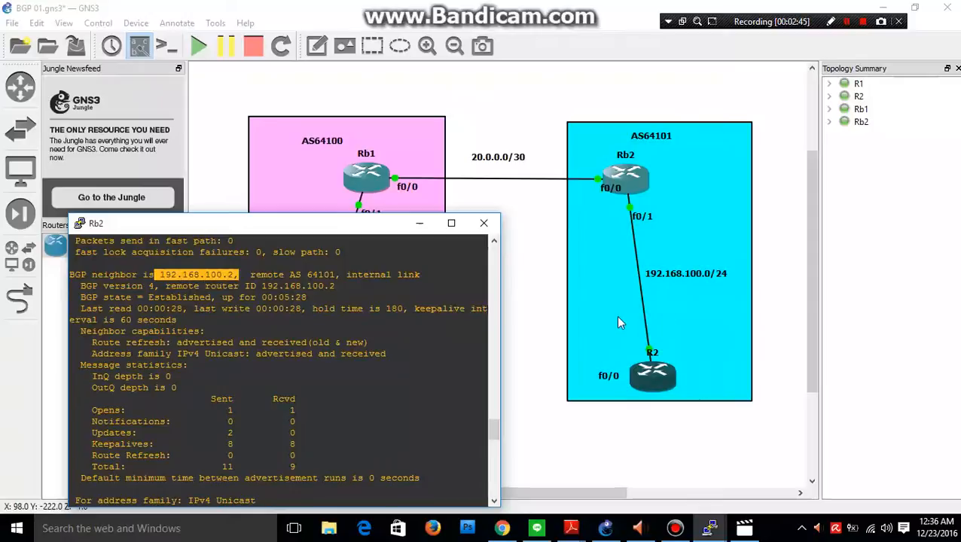
pyautogui.moveTo(290, 274); pyautogui.dragTo(438, 276)
pyautogui.click(354, 276)
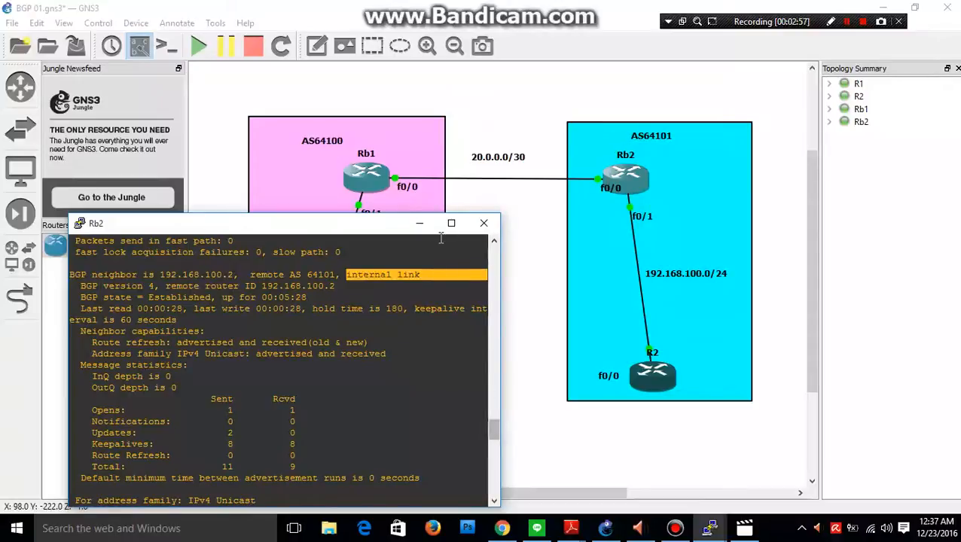
# Minimize Rb2's console, highlight question c on ip routes and ping in Tugas-07.pdf in Adobe Reader, and return to the GNS3 topology.
pyautogui.click(420, 225)
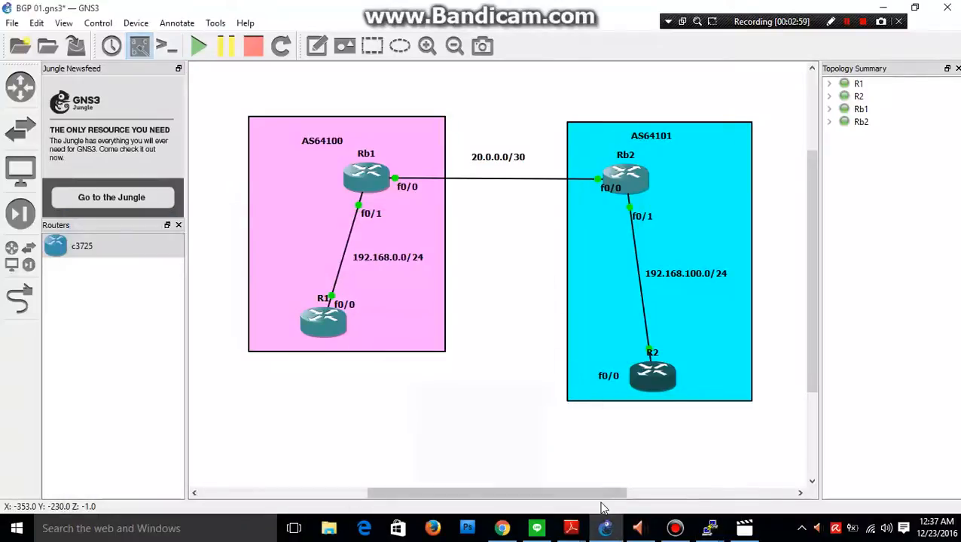
pyautogui.moveTo(580, 532)
pyautogui.click(510, 458)
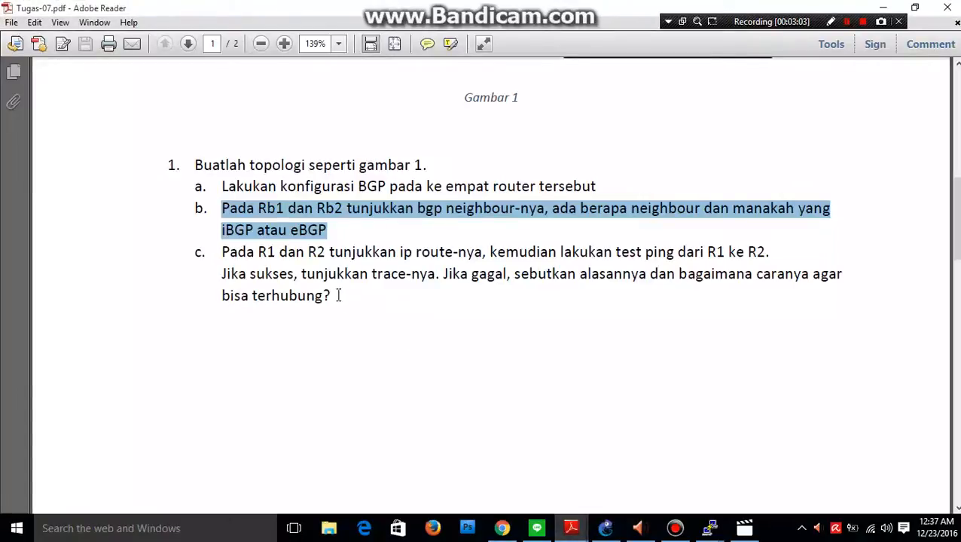
pyautogui.moveTo(338, 295); pyautogui.dragTo(230, 252)
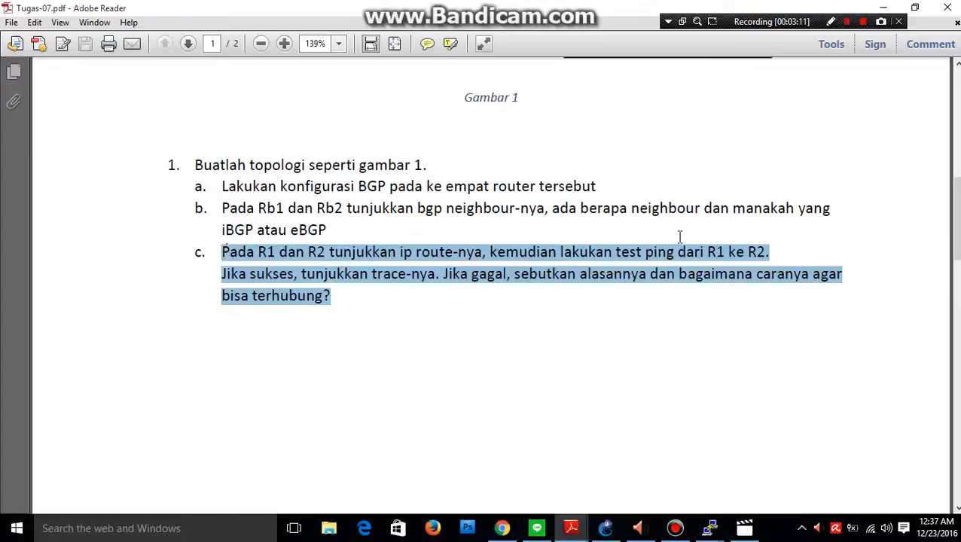
pyautogui.hotkey('alt', 'Tab')
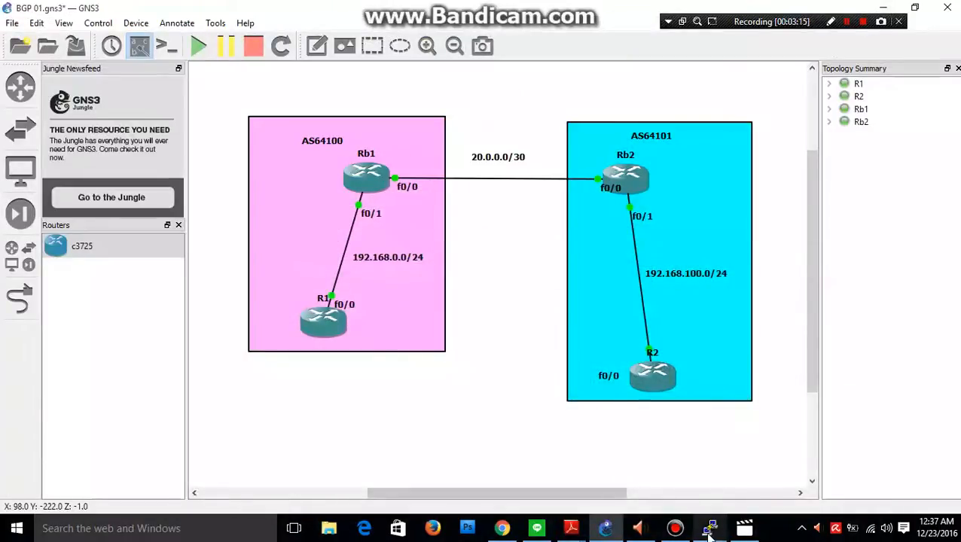
# Bring R1's console to the front and exit global configuration mode to the privileged prompt.
pyautogui.moveTo(709, 535)
pyautogui.click(467, 458)
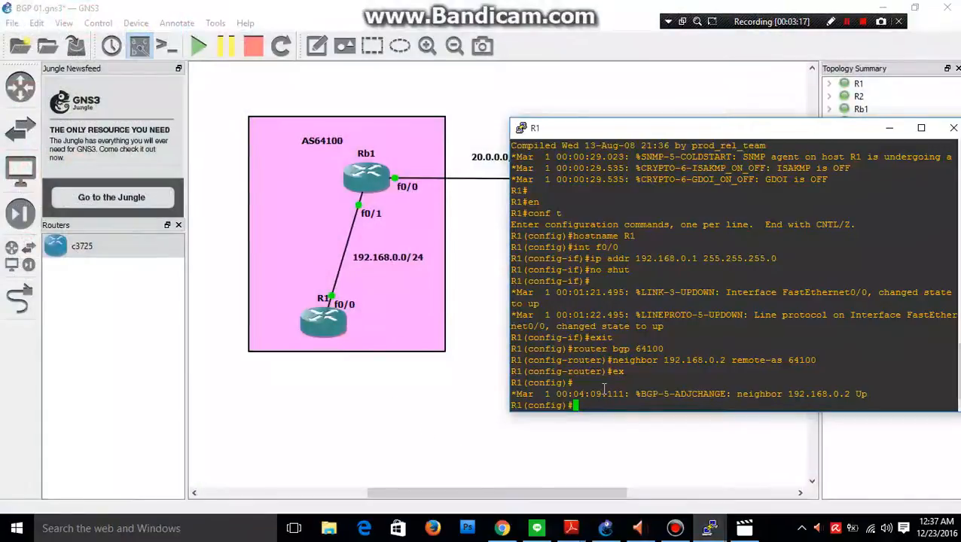
pyautogui.write('ex')
pyautogui.press('Return')
pyautogui.write('e')
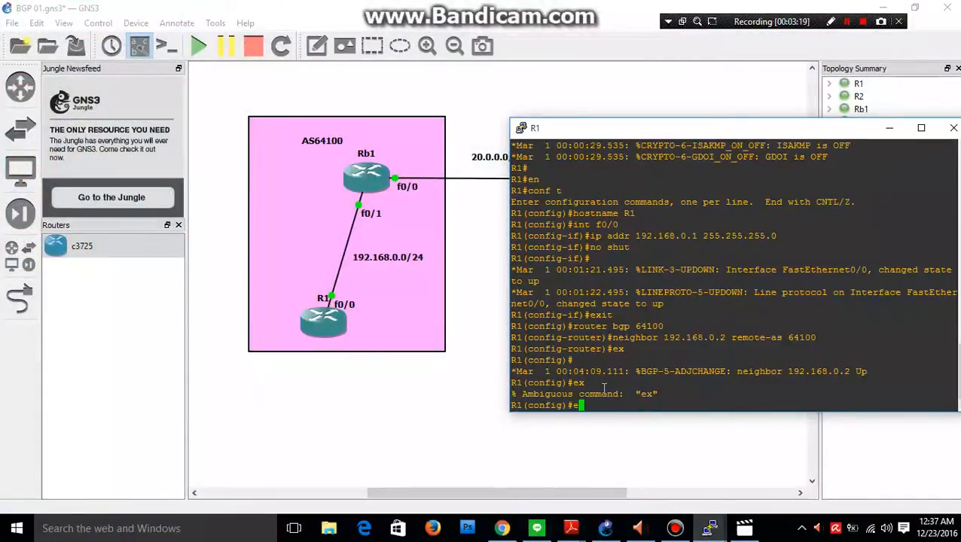
pyautogui.write('xit')
pyautogui.press('Return')
# Display R1's IP routing table with sh ip route and highlight the interface and network of its connected route.
pyautogui.write('sh')
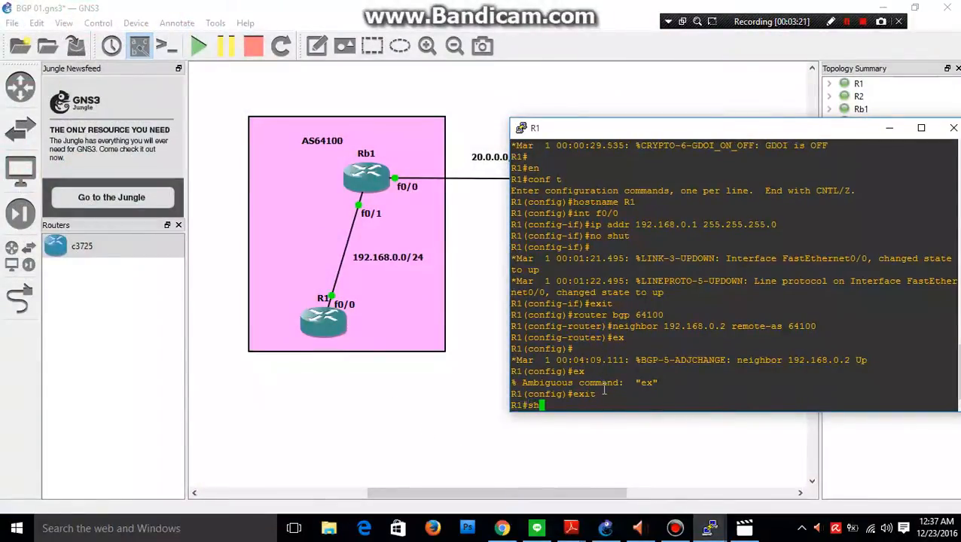
pyautogui.write(' ip route')
pyautogui.press('Return')
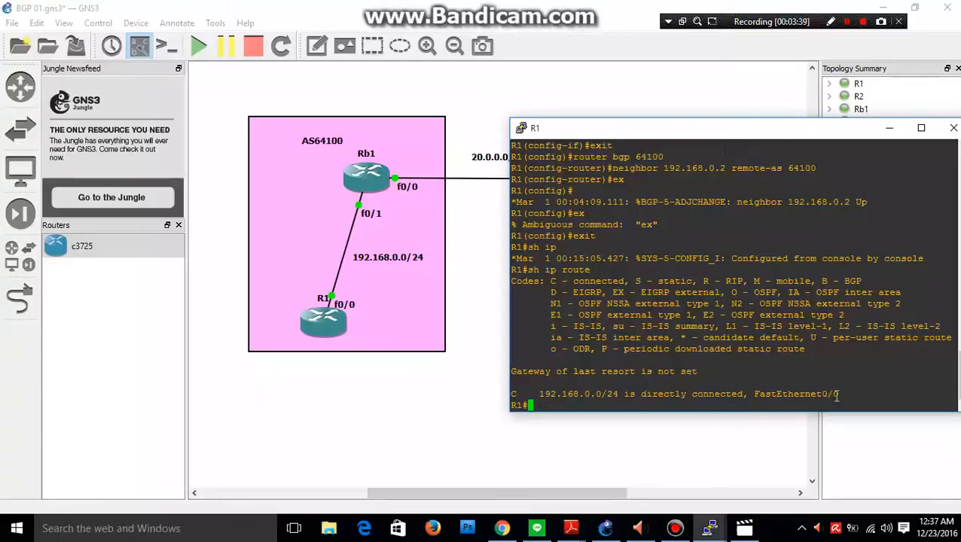
pyautogui.moveTo(805, 134); pyautogui.dragTo(753, 131)
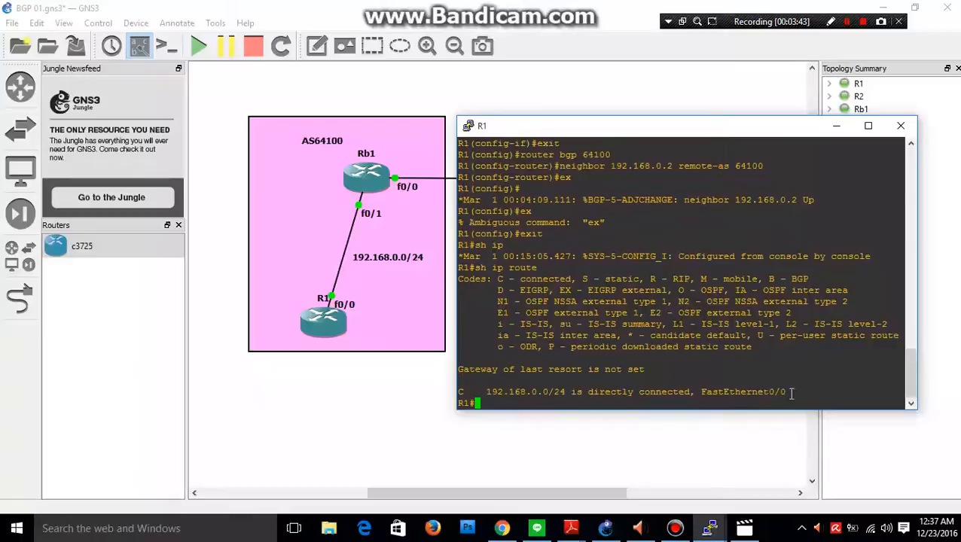
pyautogui.moveTo(790, 393); pyautogui.dragTo(701, 392)
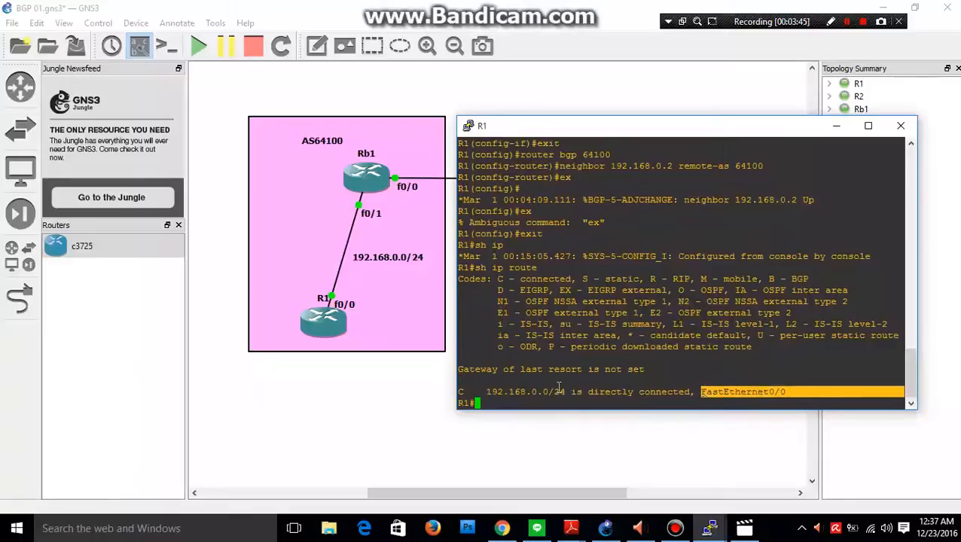
pyautogui.moveTo(568, 392); pyautogui.dragTo(488, 393)
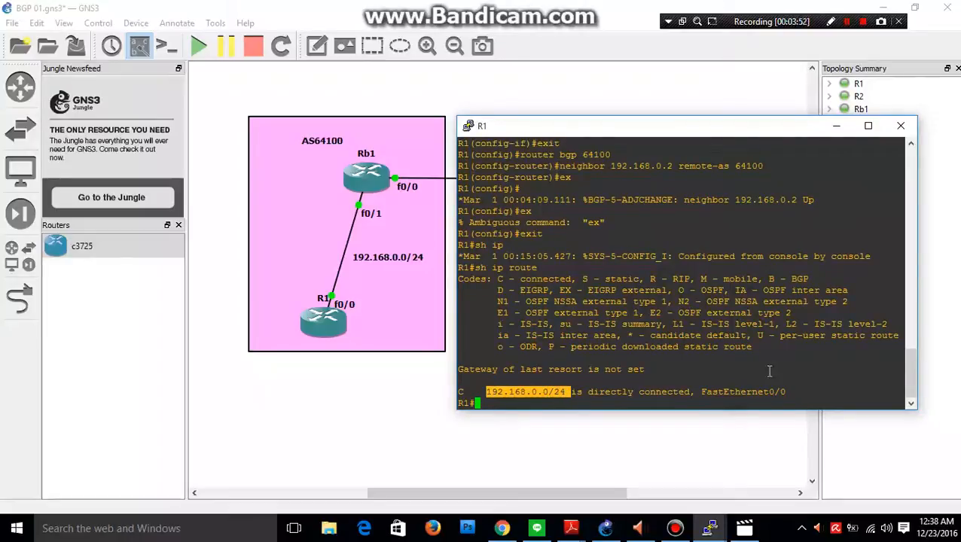
pyautogui.click(493, 406)
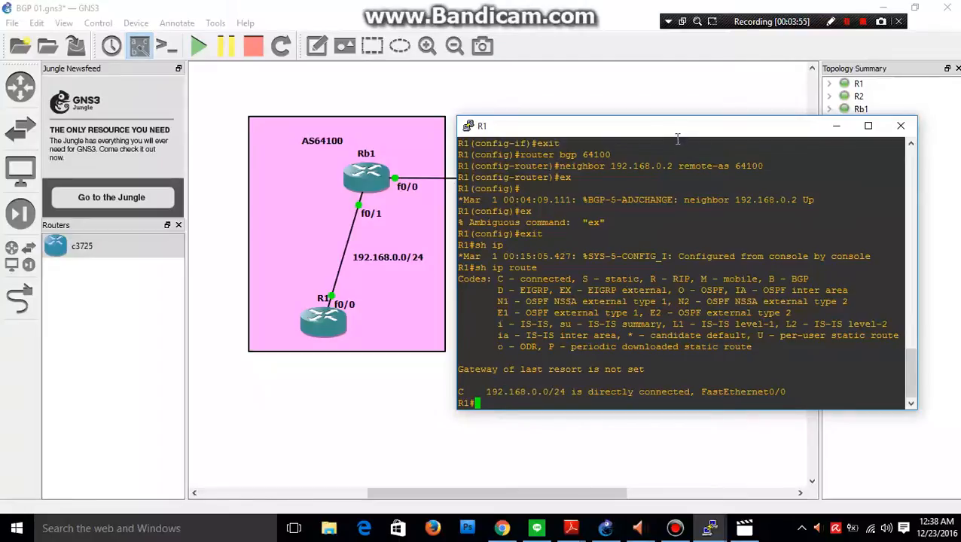
# Ping 192.168.100.2 from R1, moving the console to uncover AS64101 for the address, then to uncover the Rb1–Rb2 link.
pyautogui.moveTo(556, 126); pyautogui.dragTo(322, 146)
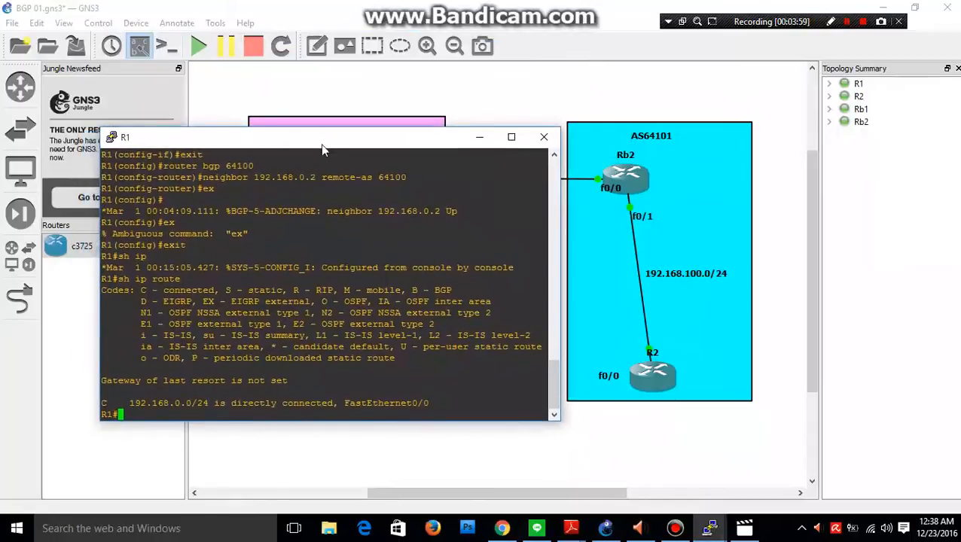
pyautogui.write('ping 192.168')
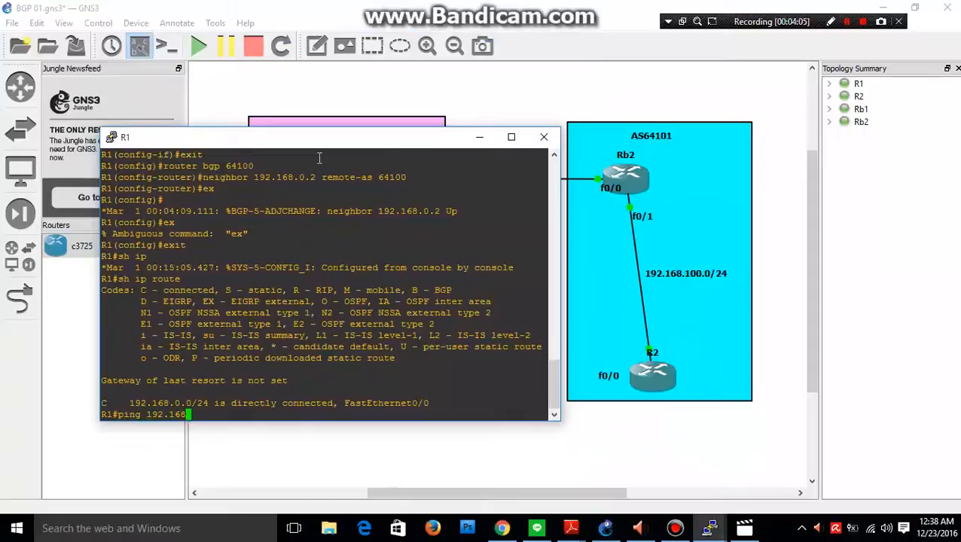
pyautogui.write('.100.2')
pyautogui.press('Return')
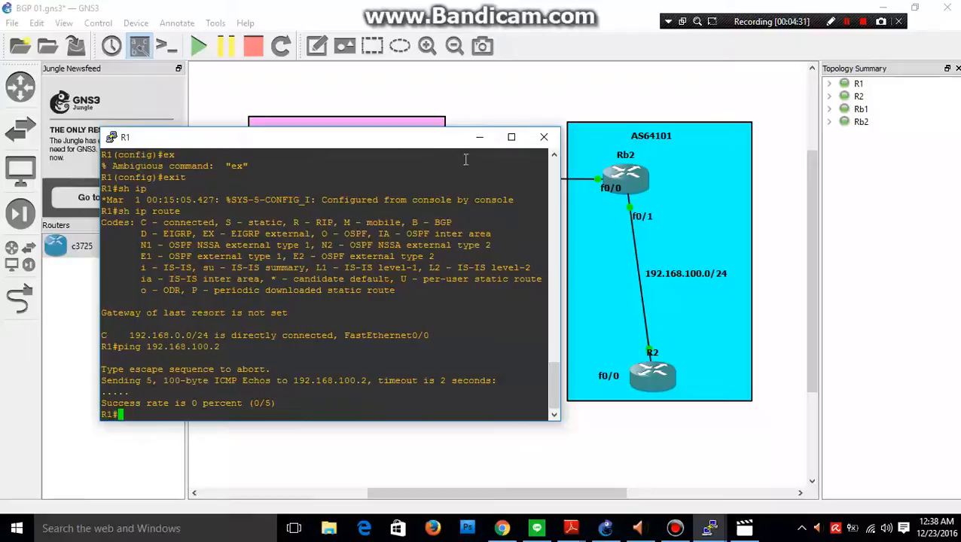
pyautogui.moveTo(441, 141); pyautogui.dragTo(787, 214)
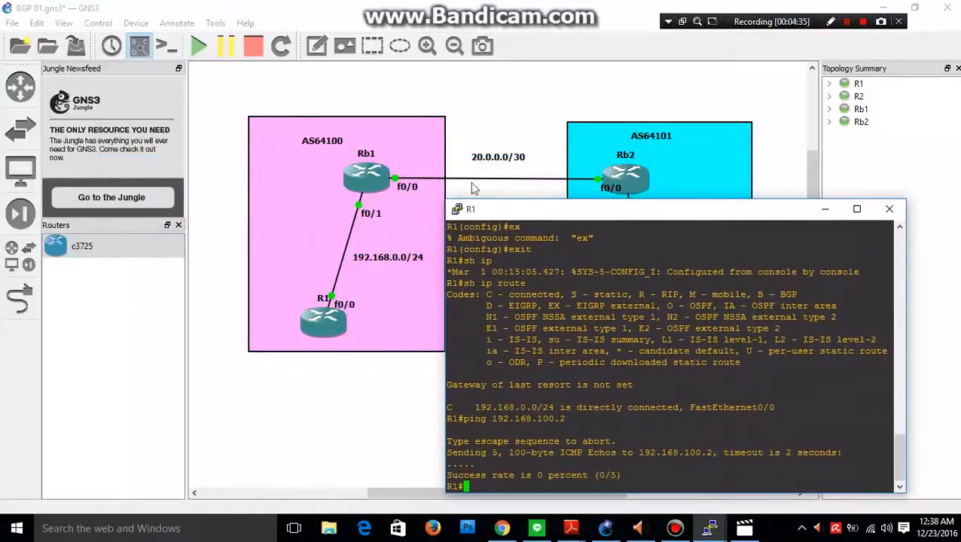
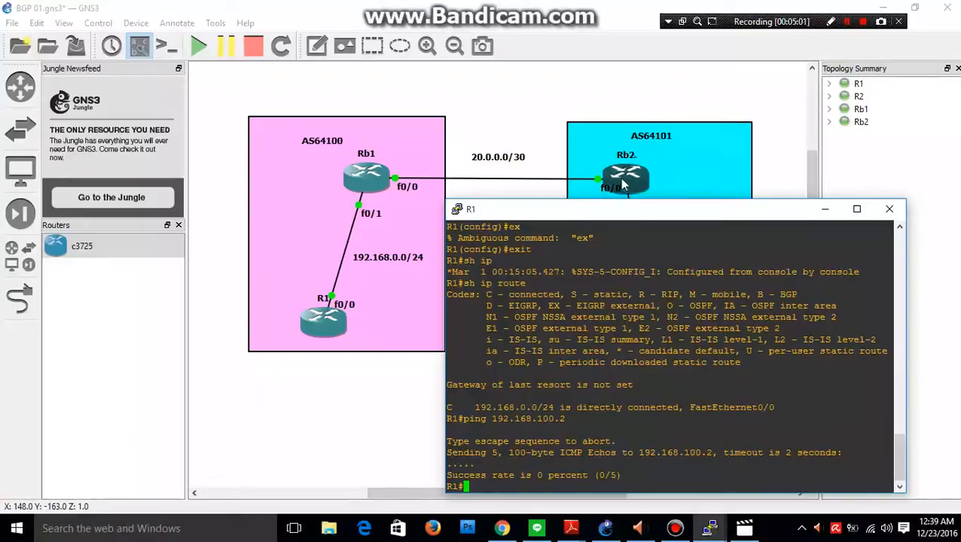
# Move R1's console to uncover both autonomous systems in the topology, and highlight the connected route's network in R1's routing table.
pyautogui.moveTo(636, 218); pyautogui.dragTo(663, 180)
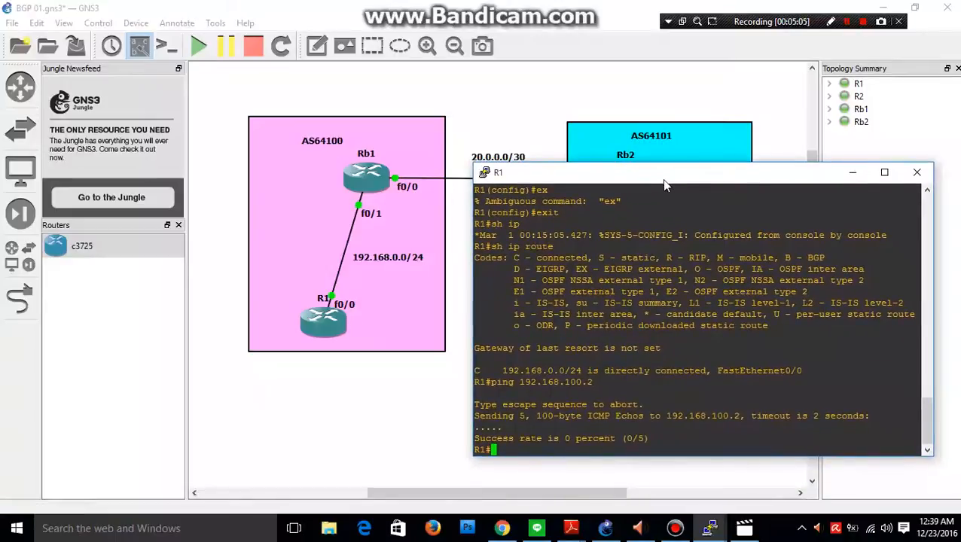
pyautogui.click(847, 23)
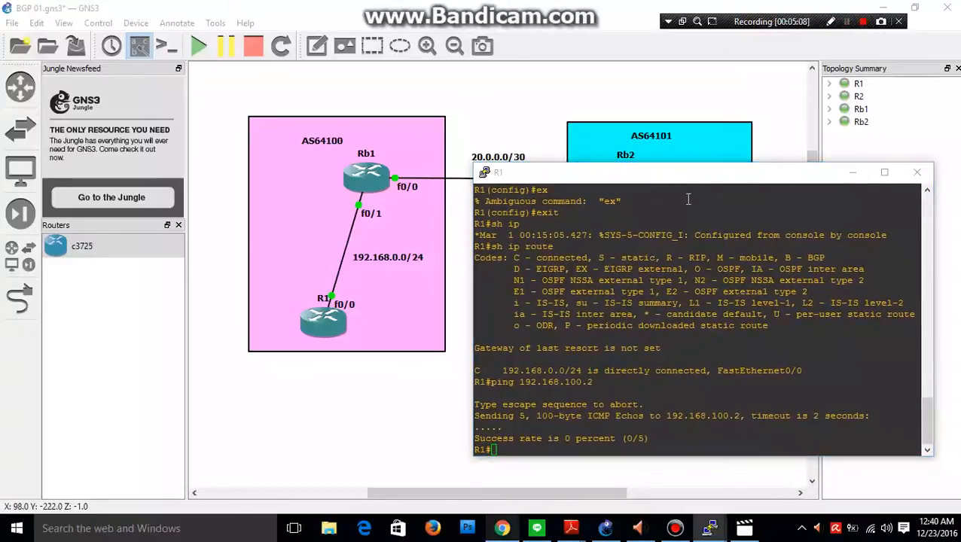
pyautogui.moveTo(588, 177); pyautogui.dragTo(573, 229)
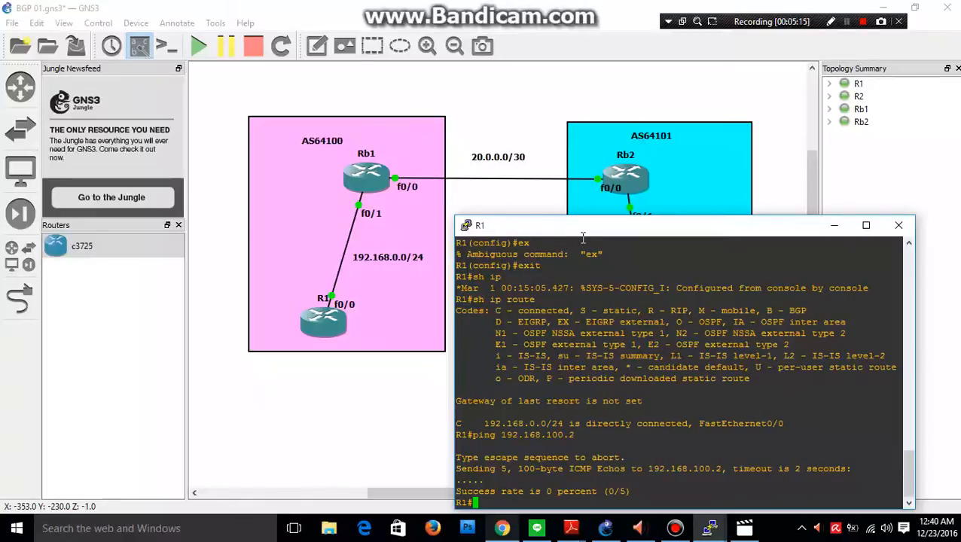
pyautogui.moveTo(583, 238); pyautogui.dragTo(835, 280)
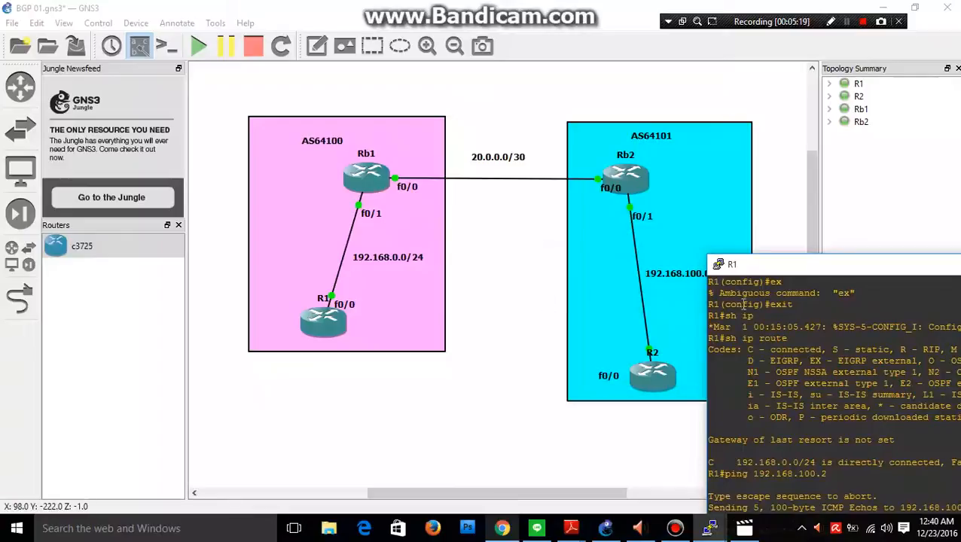
pyautogui.moveTo(768, 265); pyautogui.dragTo(552, 122)
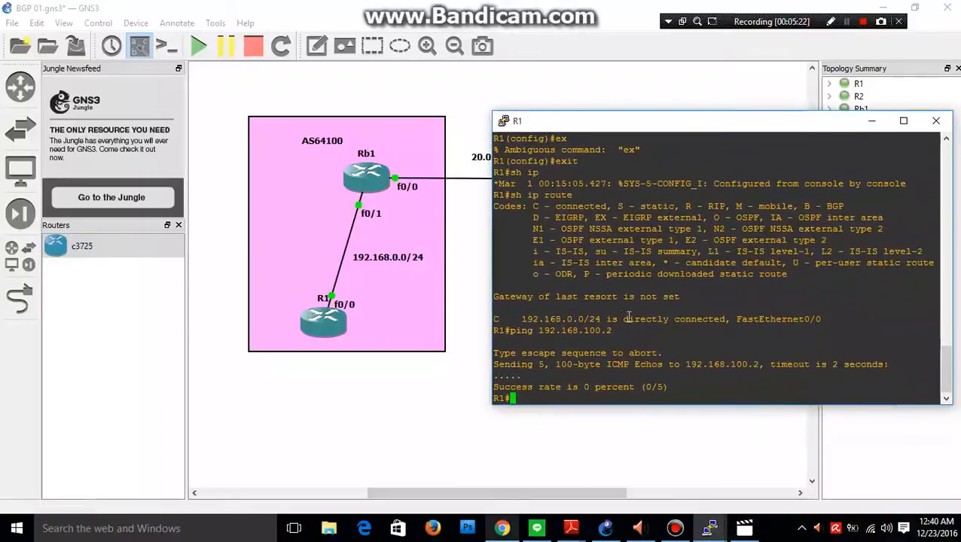
pyautogui.moveTo(607, 319); pyautogui.dragTo(523, 319)
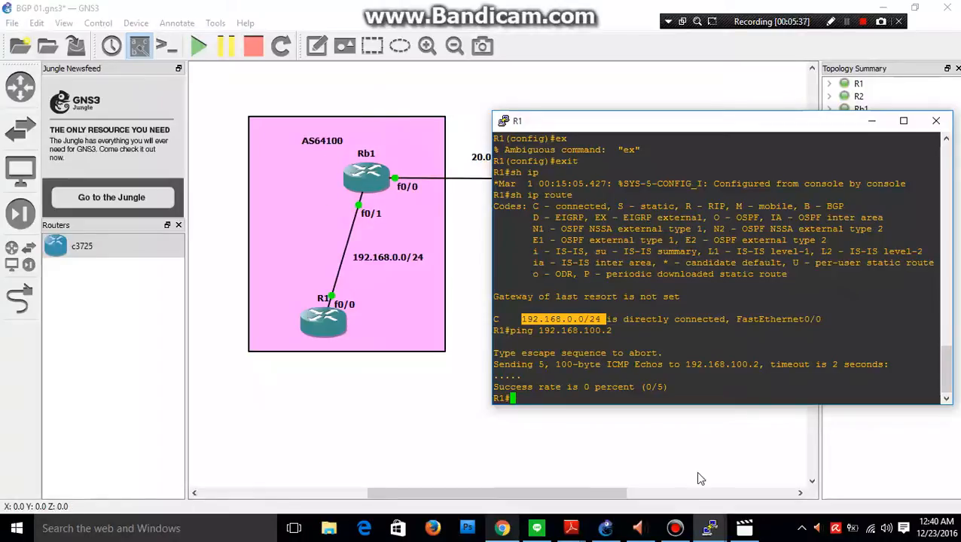
# Bring Rb1's console to the front and enter BGP router configuration for AS 64100 from global configuration mode.
pyautogui.click(710, 527)
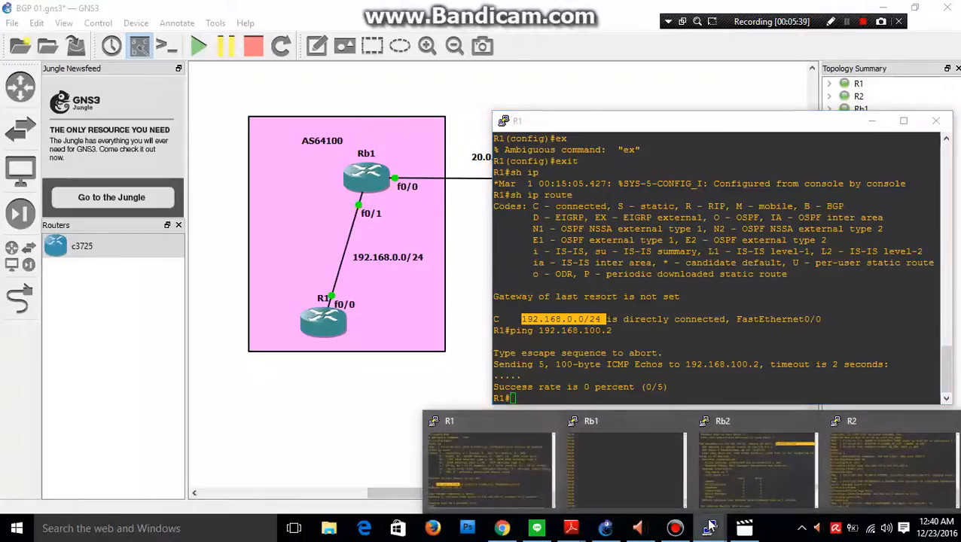
pyautogui.click(640, 460)
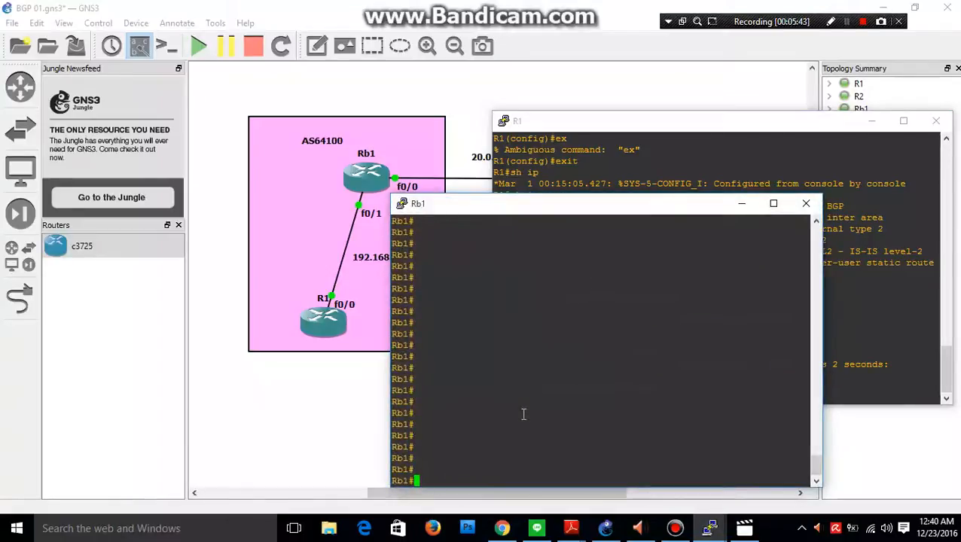
pyautogui.write('conf t')
pyautogui.press('Return')
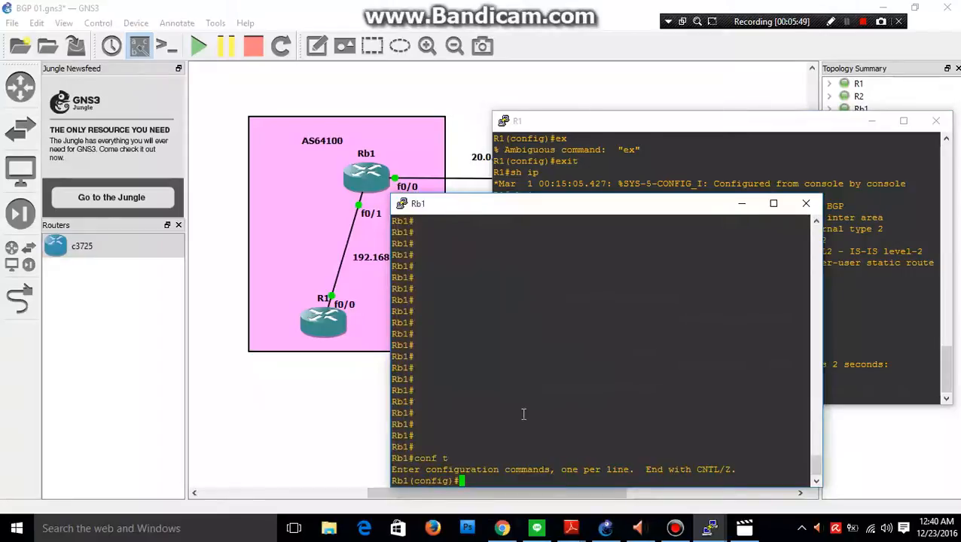
pyautogui.write('router bgp ')
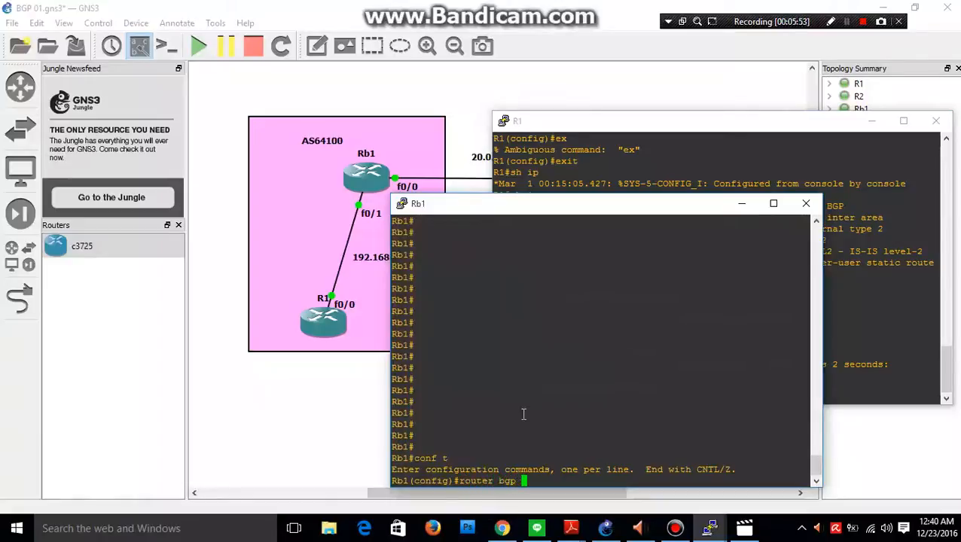
pyautogui.write('64100')
pyautogui.press('Return')
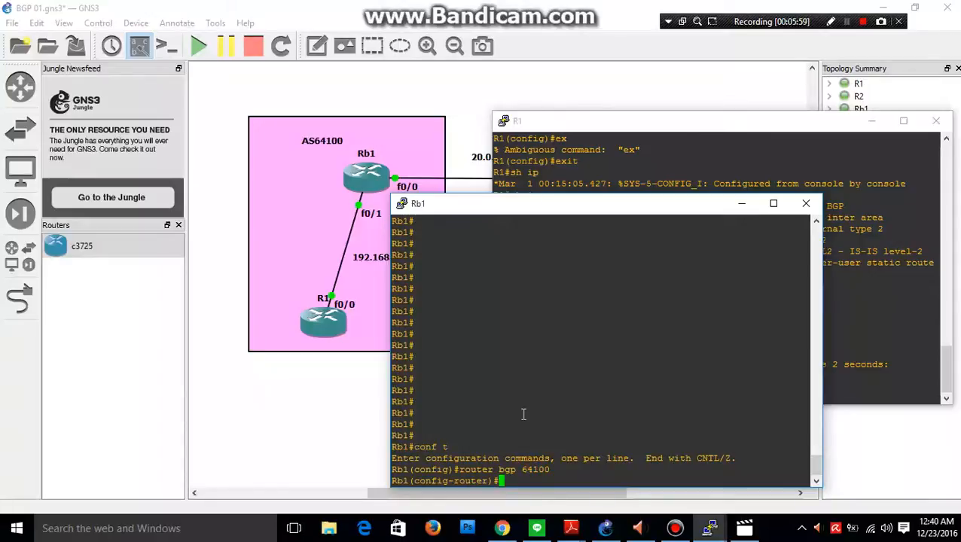
# Set next-hop-self for BGP neighbor 192.168.0.1 on Rb1.
pyautogui.write('neighbor 192.168')
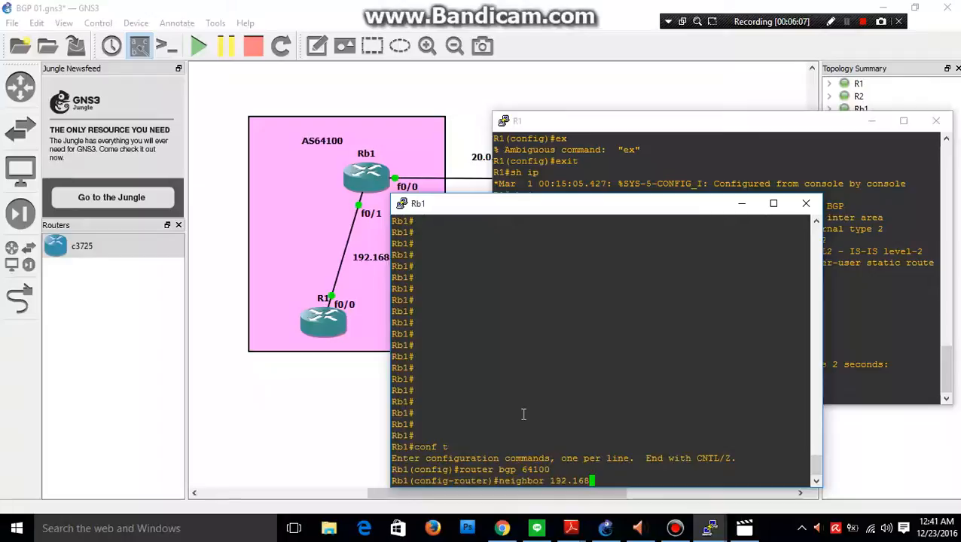
pyautogui.write('.0.1 ne')
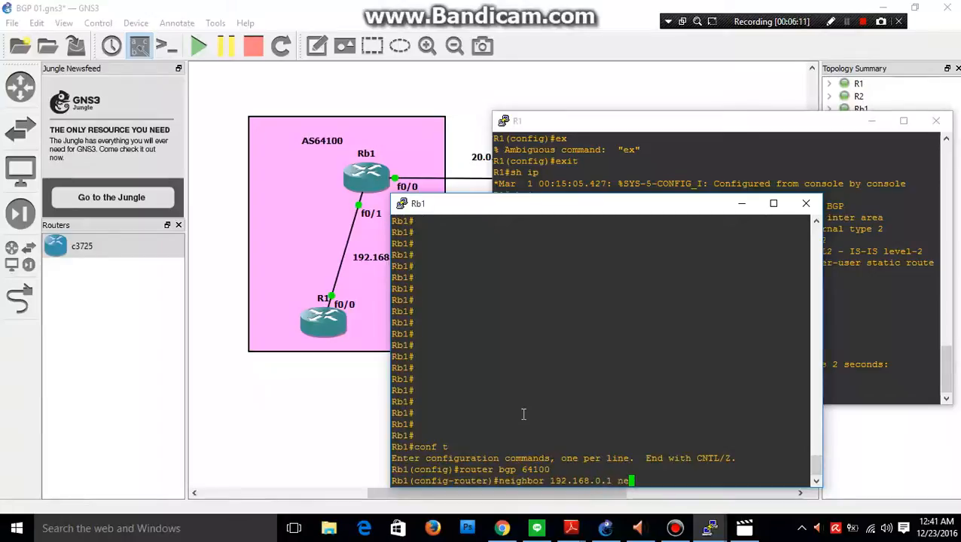
pyautogui.write('xt')
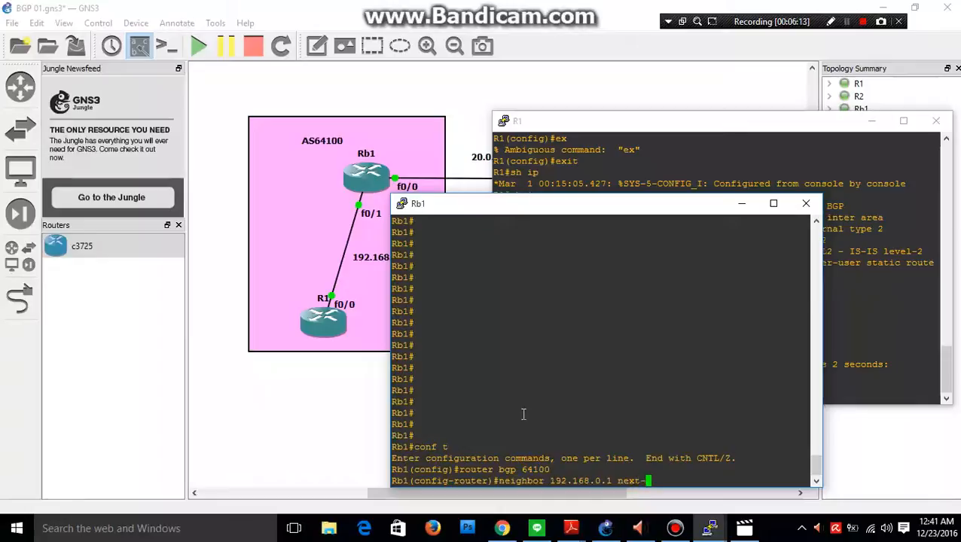
pyautogui.write('-hop -self')
pyautogui.press('Return')
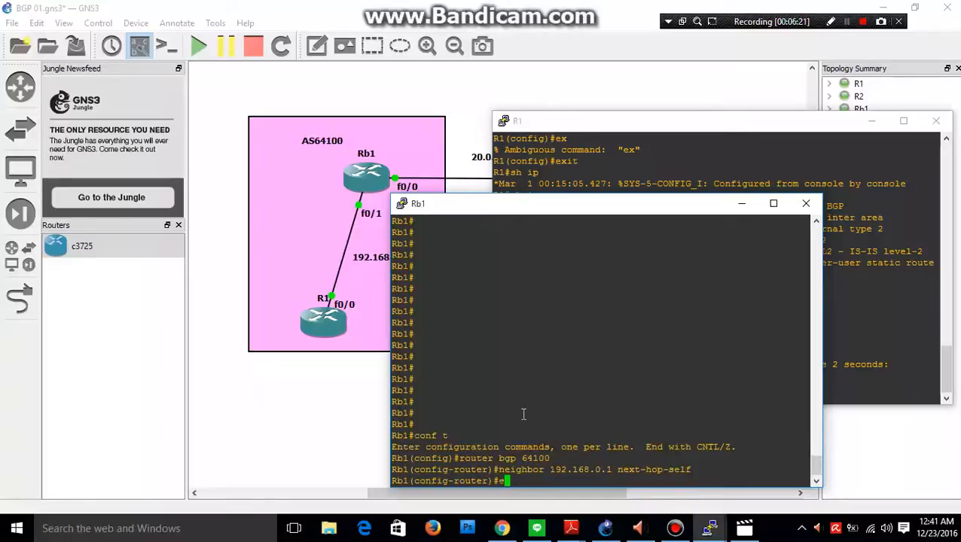
# Exit Rb1's router and global configuration modes to the privileged prompt, and minimize its console.
pyautogui.write('exit')
pyautogui.press('Return')
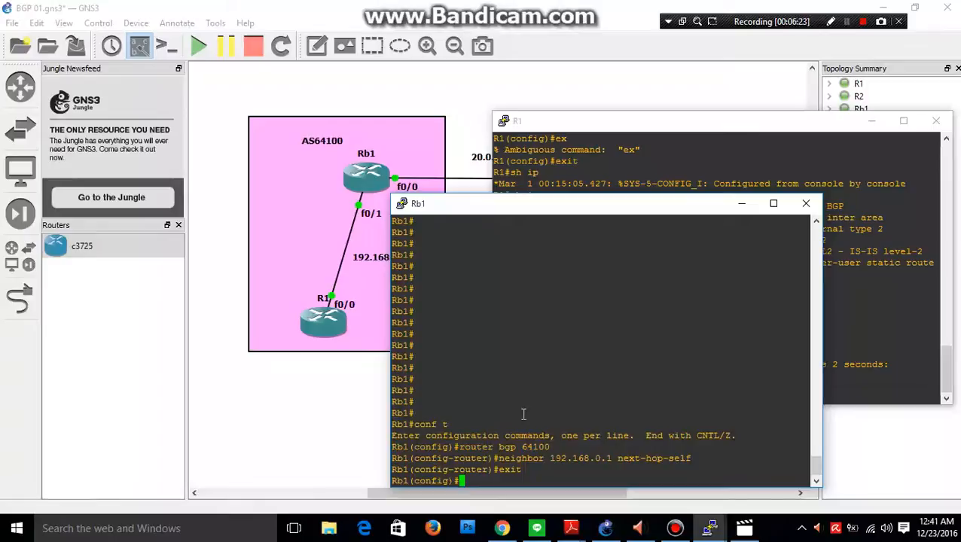
pyautogui.write('ex')
pyautogui.press('Return')
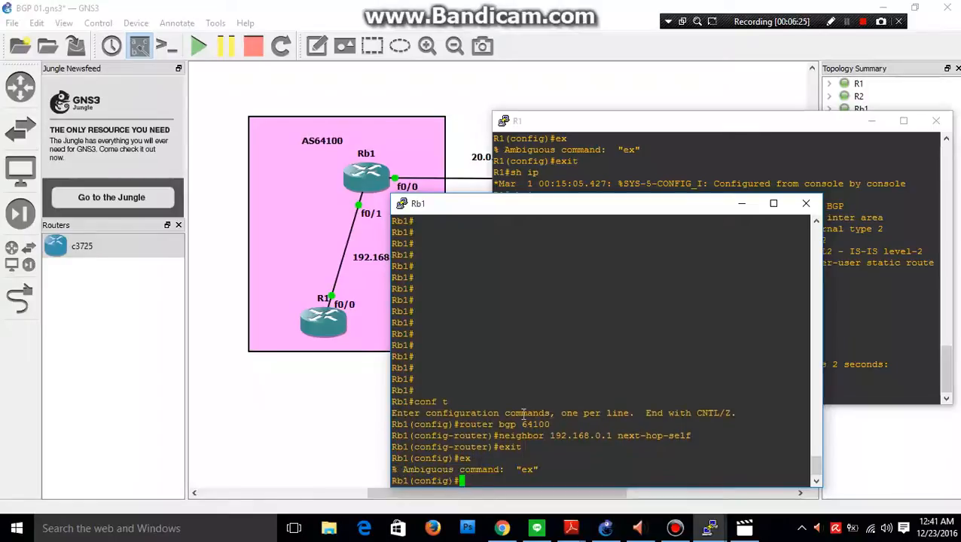
pyautogui.write('exit')
pyautogui.press('Return')
pyautogui.click(742, 203)
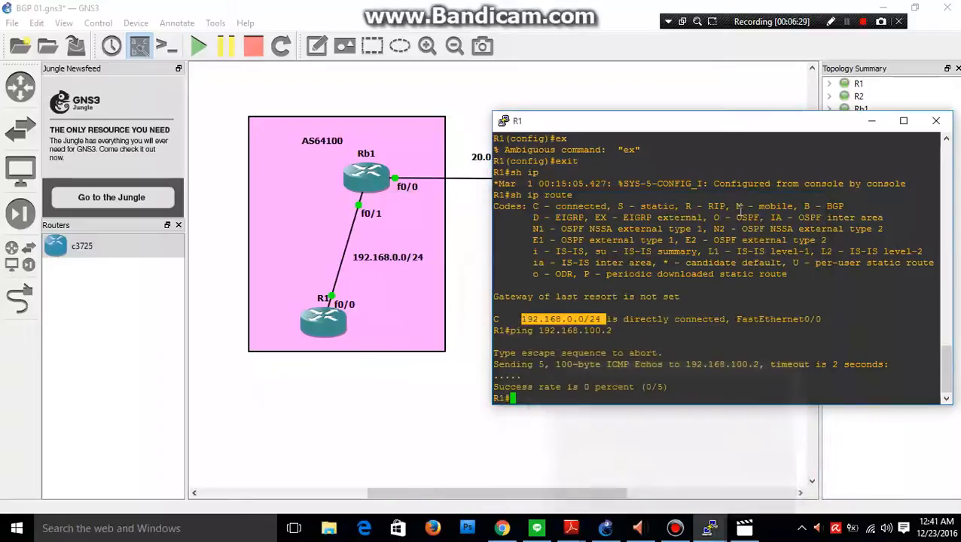
# Move R1's console to uncover the Rb1–Rb2 link, and display R1's routing table again with sh ip route.
pyautogui.click(546, 389)
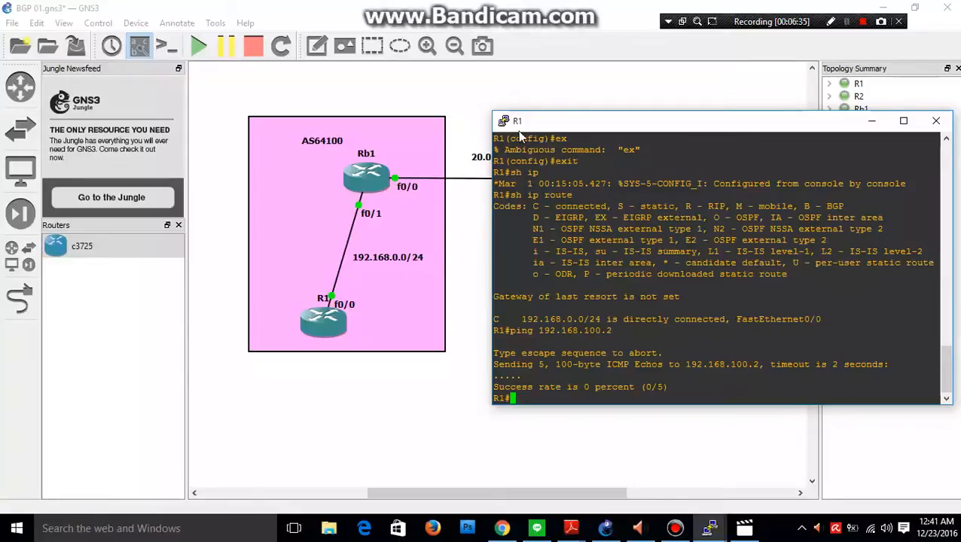
pyautogui.moveTo(519, 130); pyautogui.dragTo(533, 278)
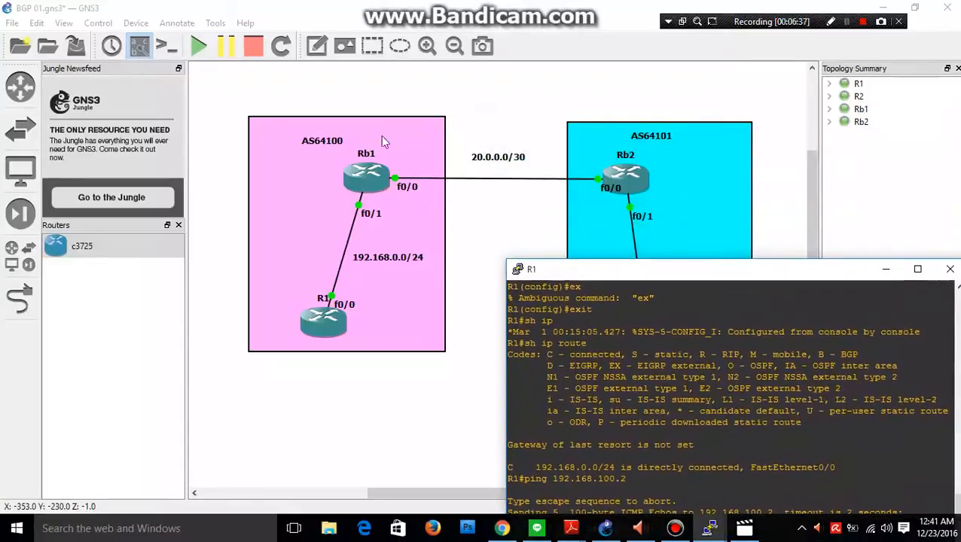
pyautogui.moveTo(613, 269); pyautogui.dragTo(493, 205)
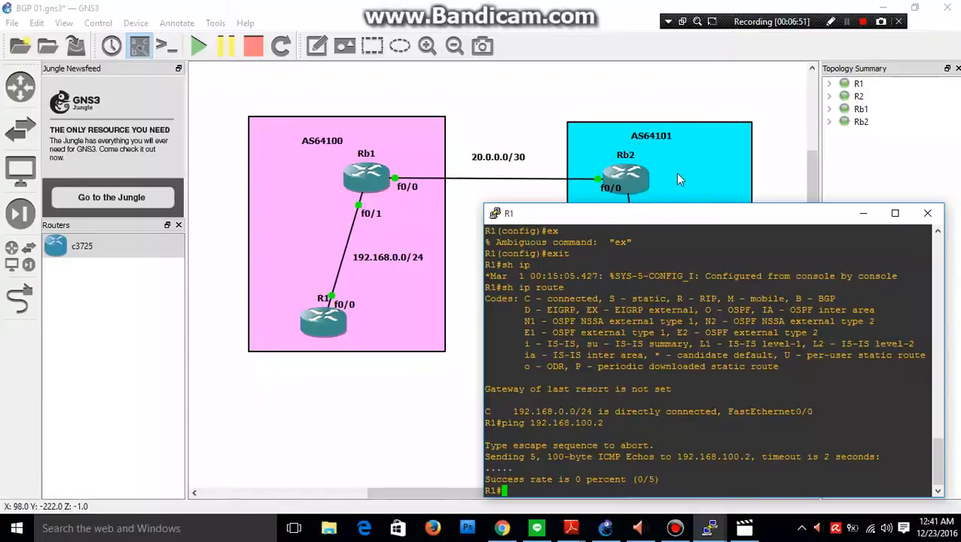
pyautogui.moveTo(682, 215); pyautogui.dragTo(638, 148)
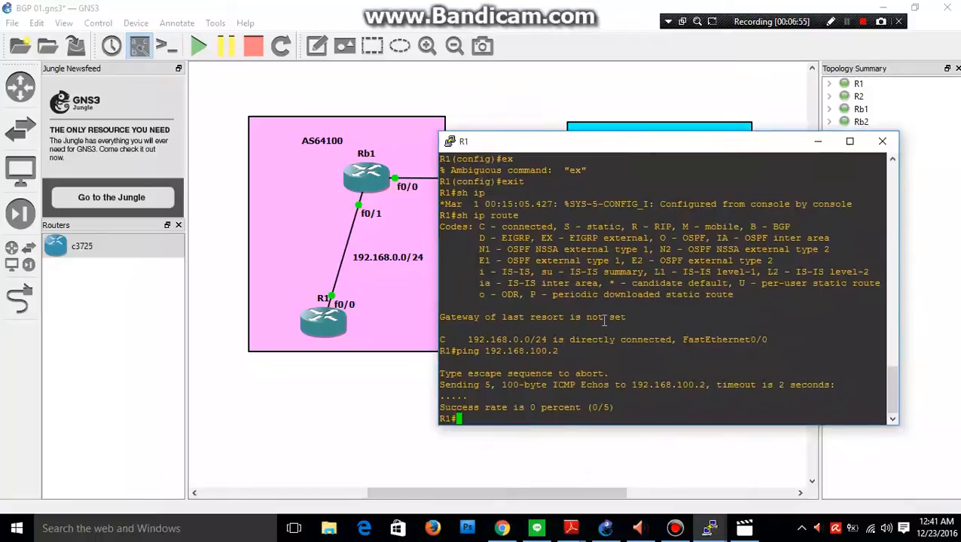
pyautogui.press('Up')
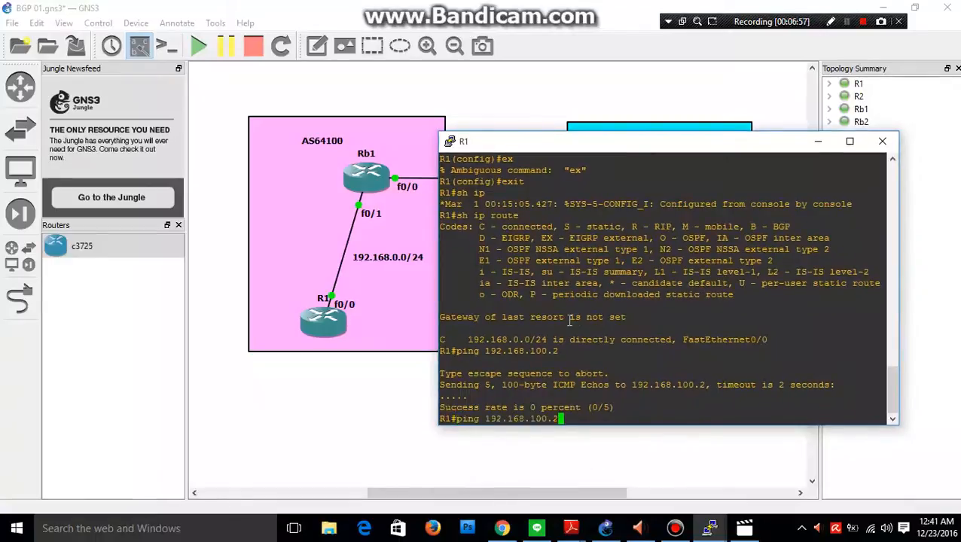
pyautogui.press('Up')
pyautogui.press('Return')
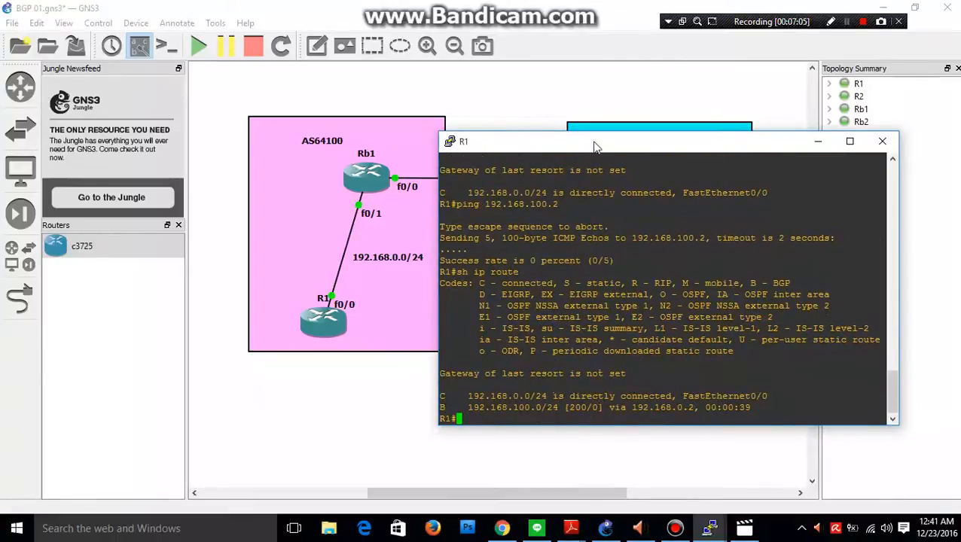
# Uncover AS64100 beside R1's console and highlight the connected route, and the BGP route's code, network and next-hop address.
pyautogui.moveTo(584, 147); pyautogui.dragTo(711, 111)
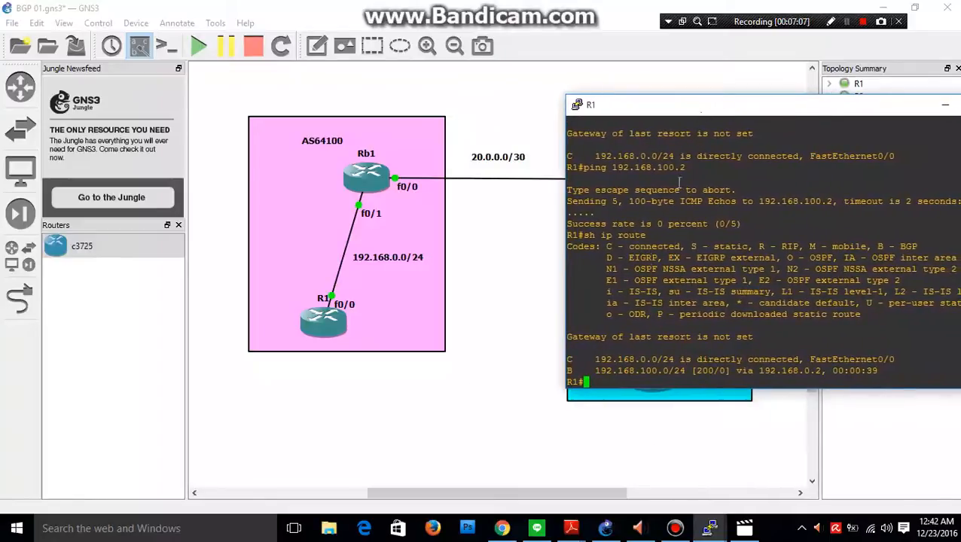
pyautogui.tripleClick(572, 360)
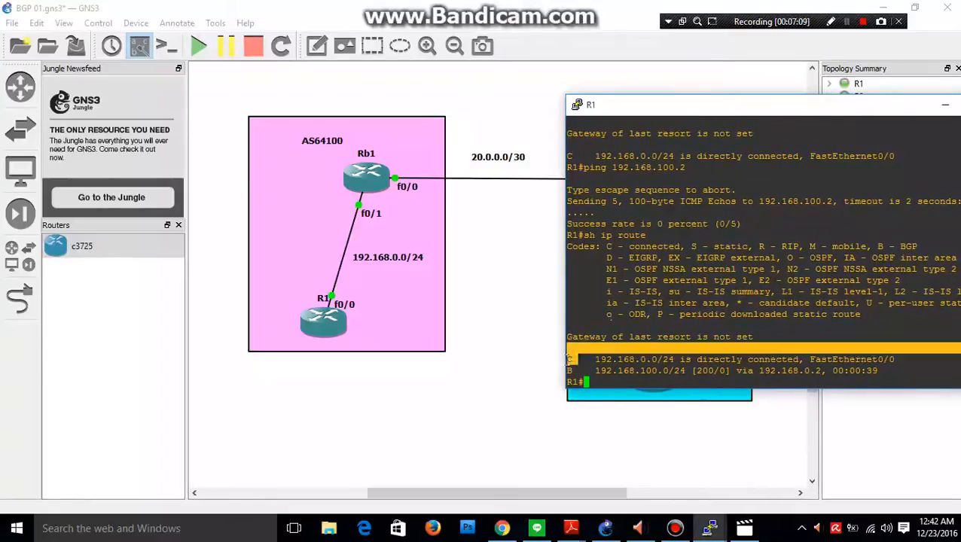
pyautogui.click(609, 360)
pyautogui.moveTo(596, 360); pyautogui.dragTo(903, 360)
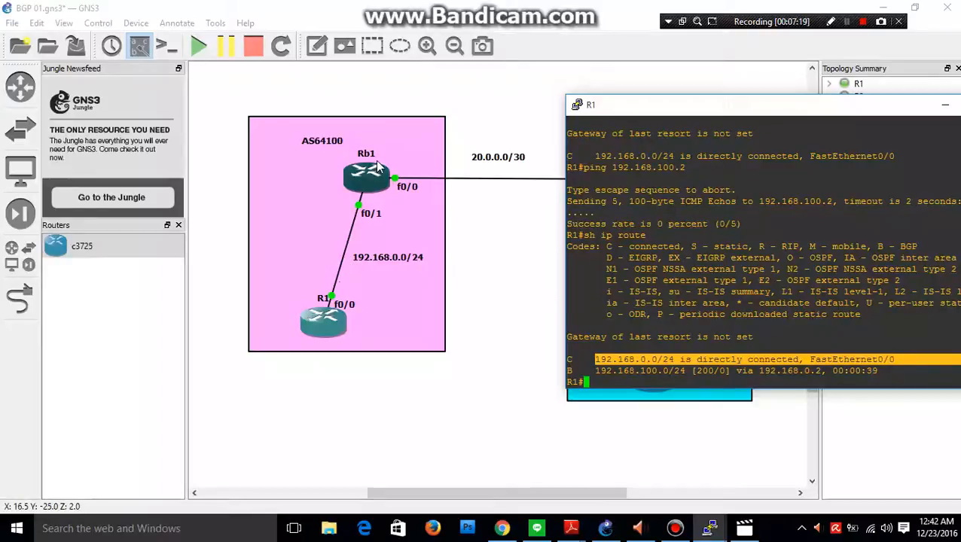
pyautogui.click(572, 371)
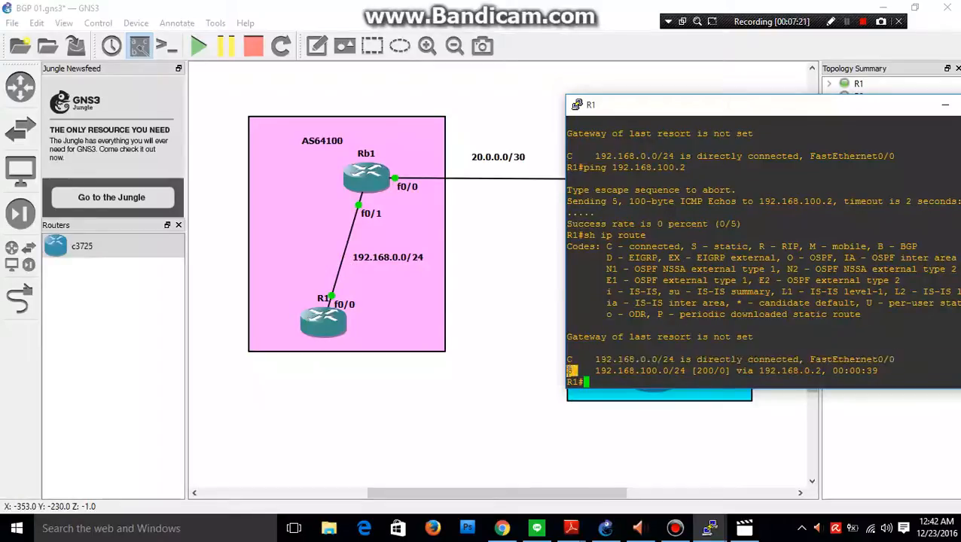
pyautogui.moveTo(597, 370); pyautogui.dragTo(669, 370)
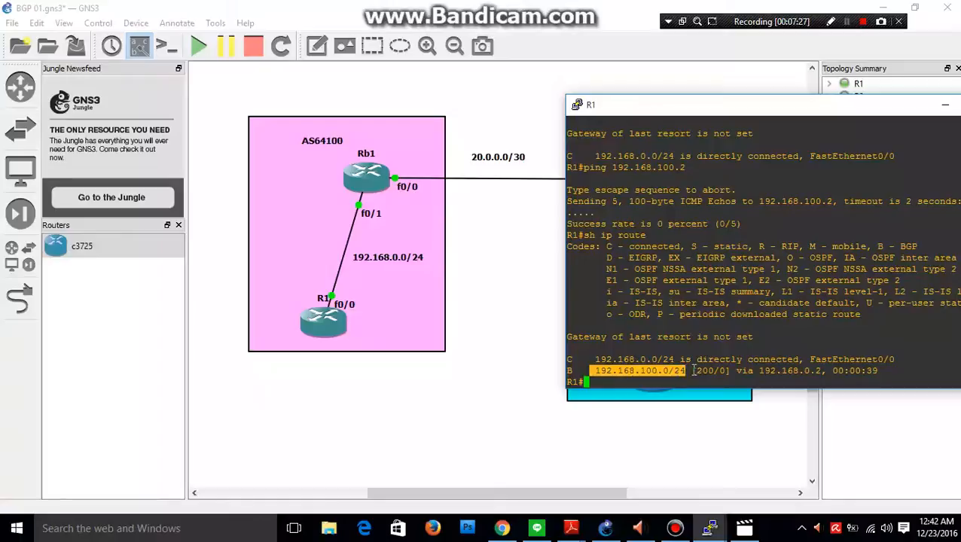
pyautogui.moveTo(691, 371); pyautogui.dragTo(818, 371)
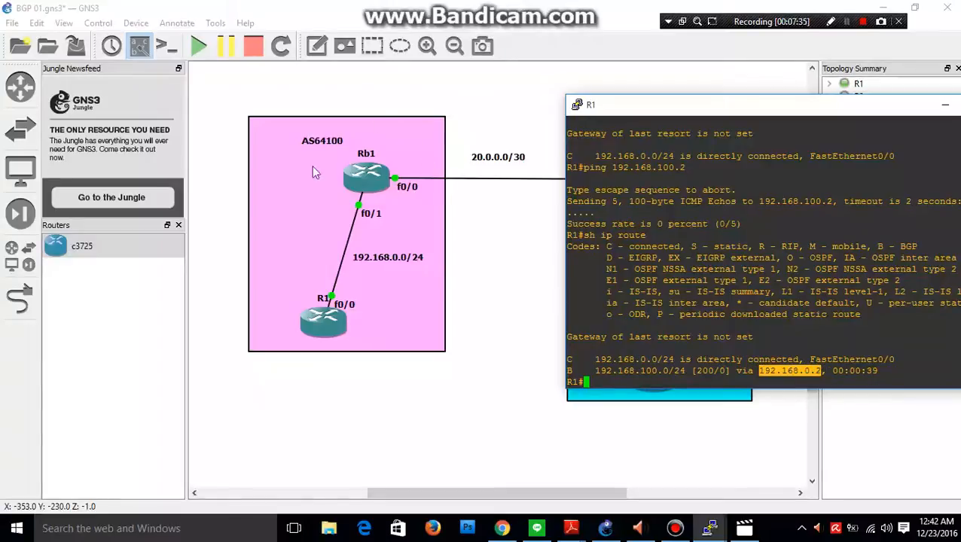
# Move R1's console to uncover AS64101 and repeat the ping to 192.168.100.2 from R1.
pyautogui.moveTo(697, 111); pyautogui.dragTo(247, 192)
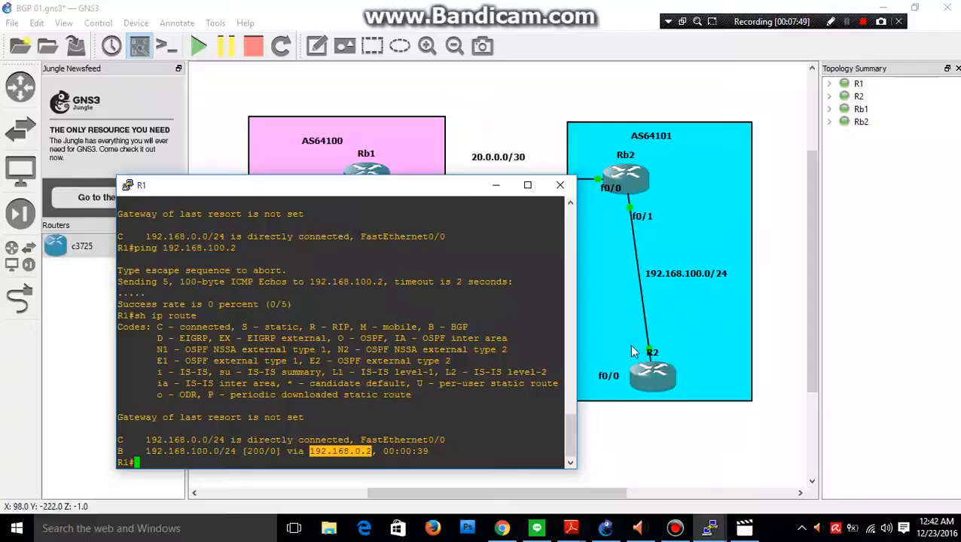
pyautogui.moveTo(454, 190); pyautogui.dragTo(469, 128)
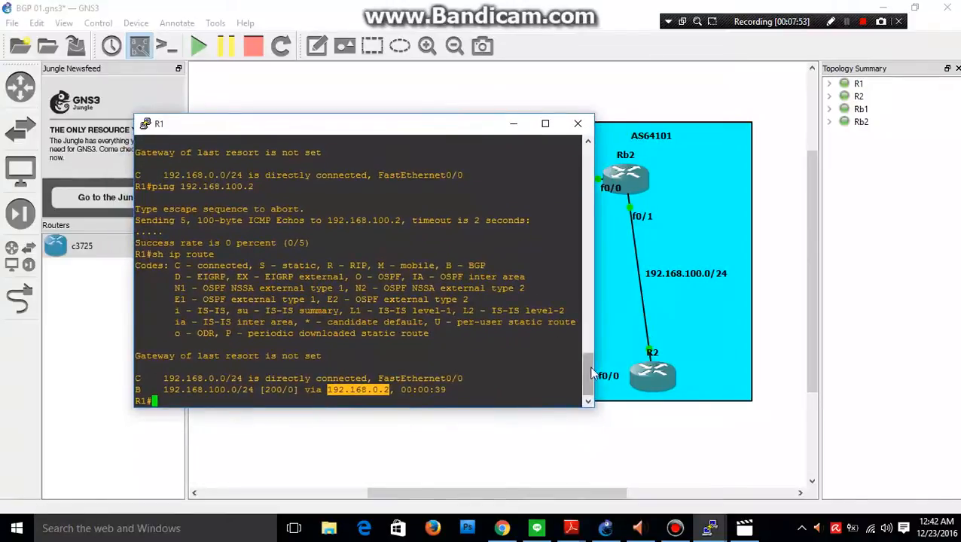
pyautogui.click(318, 386)
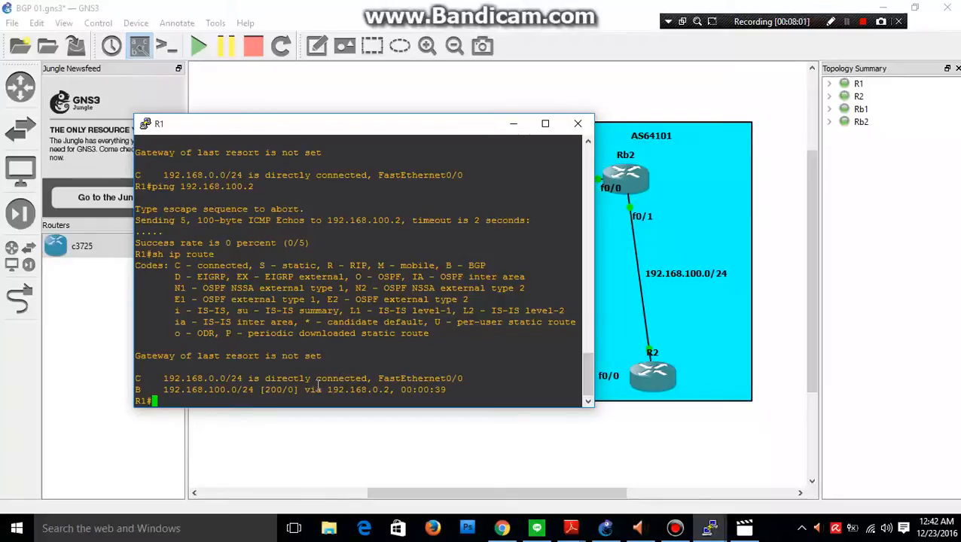
pyautogui.press('Up')
pyautogui.press('Up')
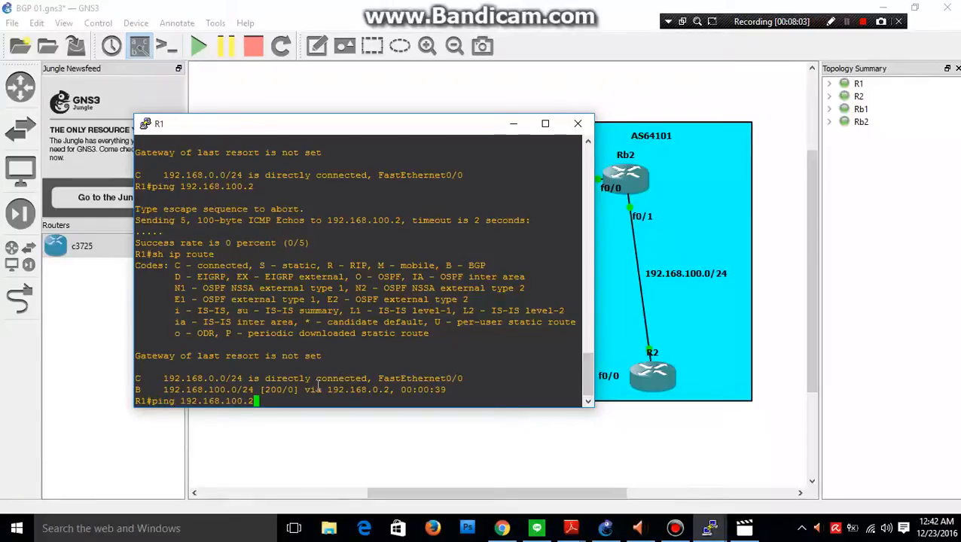
pyautogui.press('Return')
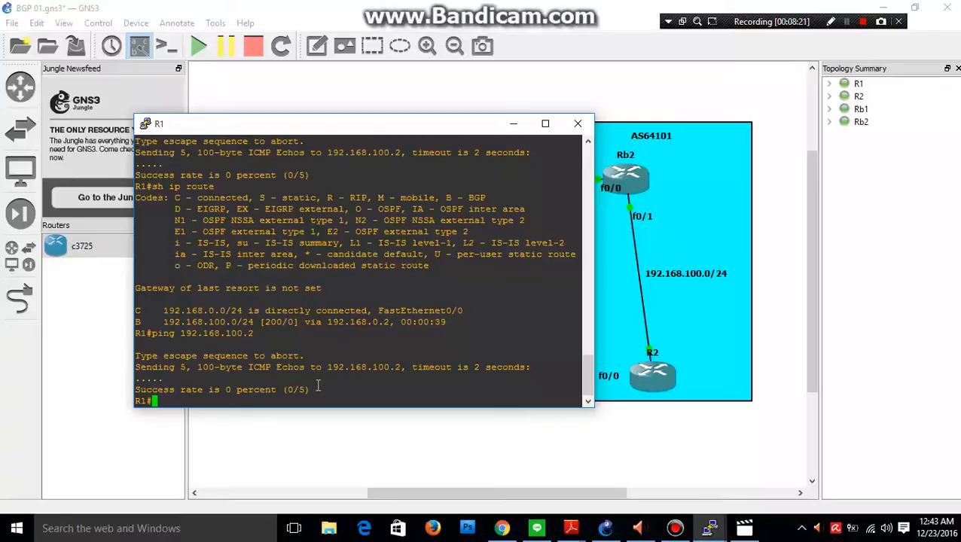
# Run the ping to 192.168.100.2 from R1 once more.
pyautogui.press('Up')
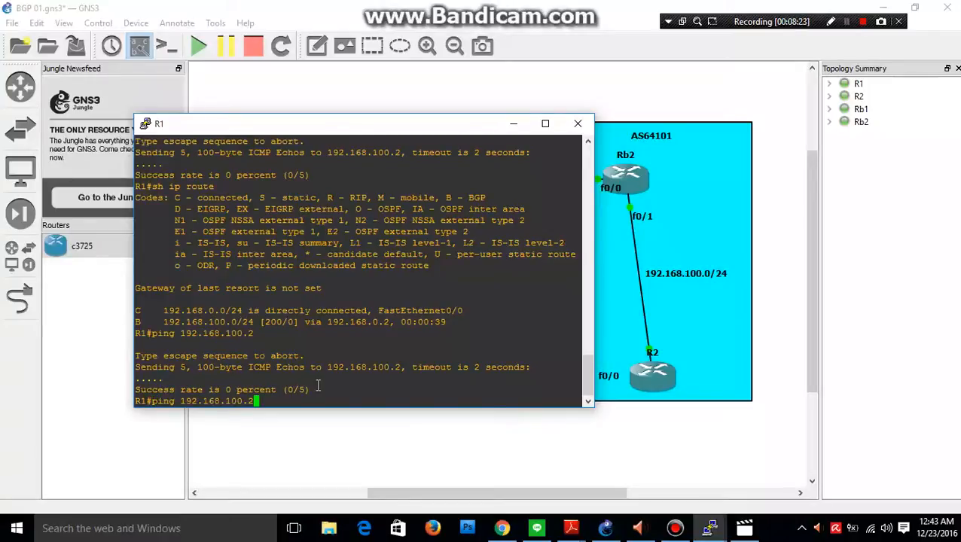
pyautogui.press('Return')
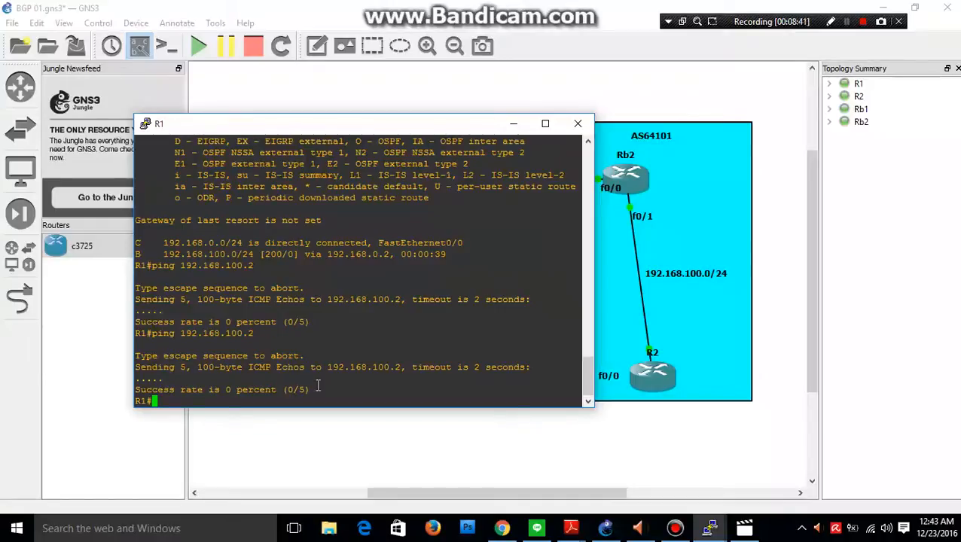
pyautogui.click(846, 21)
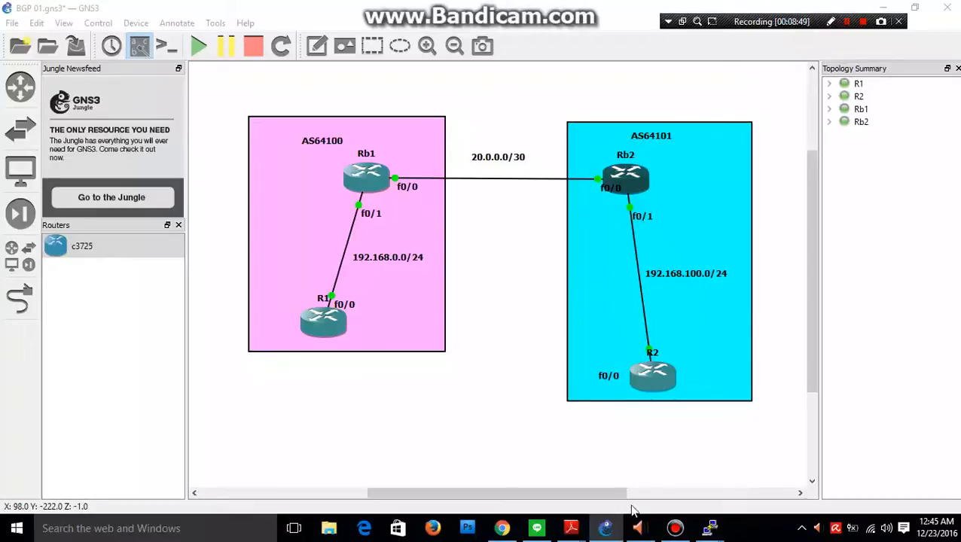
# Bring up Rb2's console, highlight its BGP 64101 next-hop-self commands for neighbor 192.168.100.2, and minimize the console.
pyautogui.moveTo(712, 527)
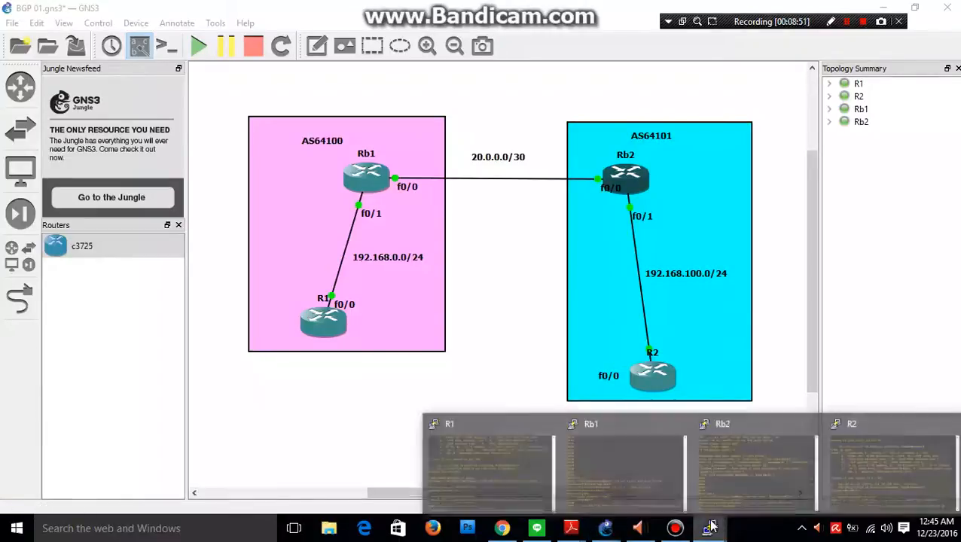
pyautogui.click(727, 476)
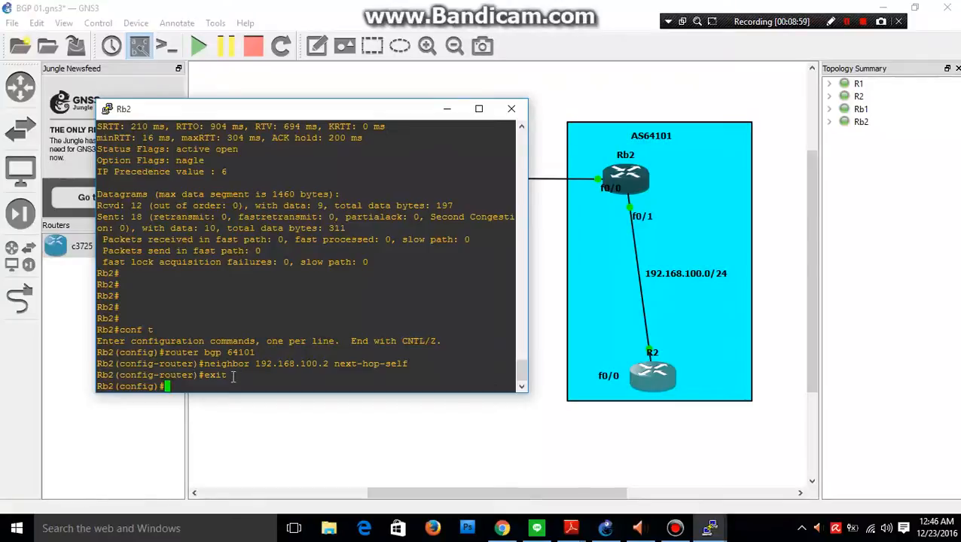
pyautogui.moveTo(234, 376); pyautogui.dragTo(100, 332)
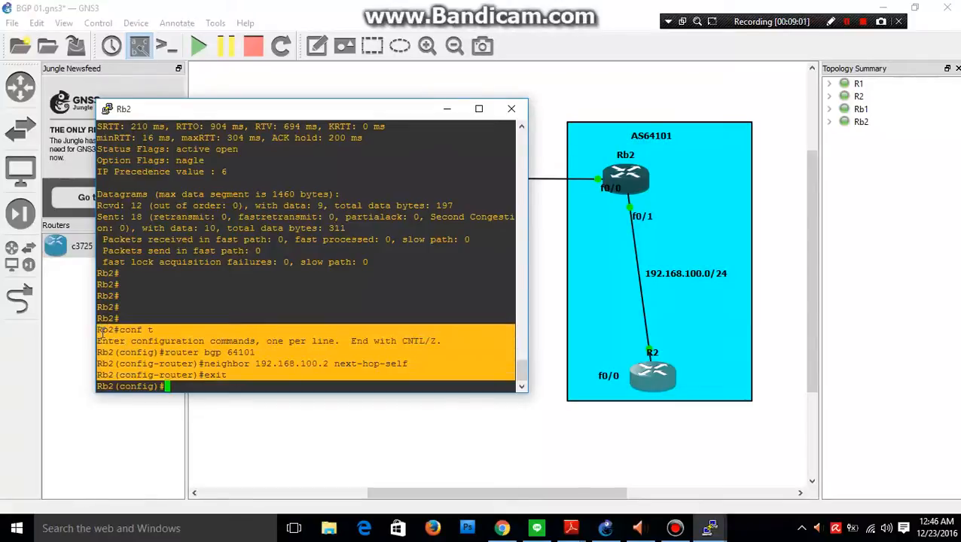
pyautogui.moveTo(359, 111); pyautogui.dragTo(380, 125)
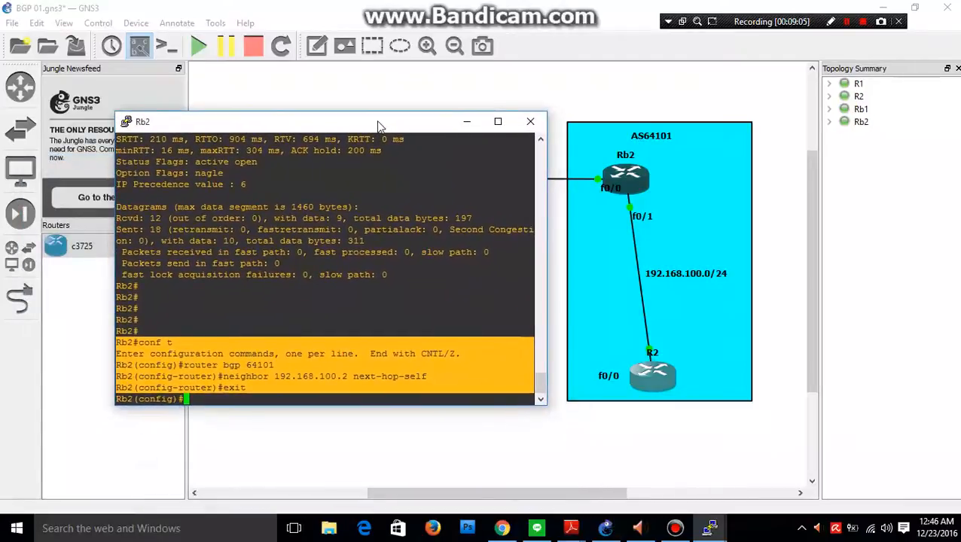
pyautogui.click(467, 122)
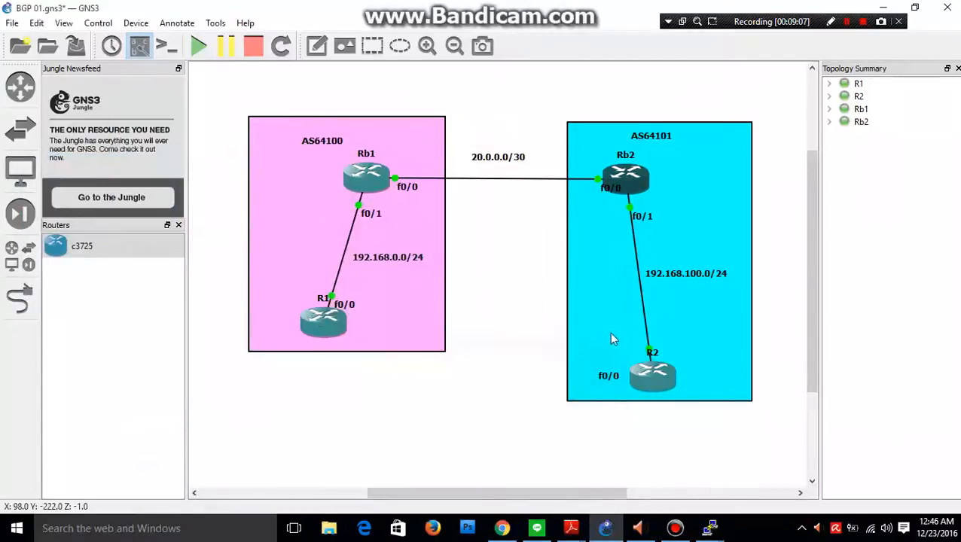
# Bring up R2's console, display its routing table with sh ip route, and minimize the console.
pyautogui.moveTo(711, 526)
pyautogui.click(890, 461)
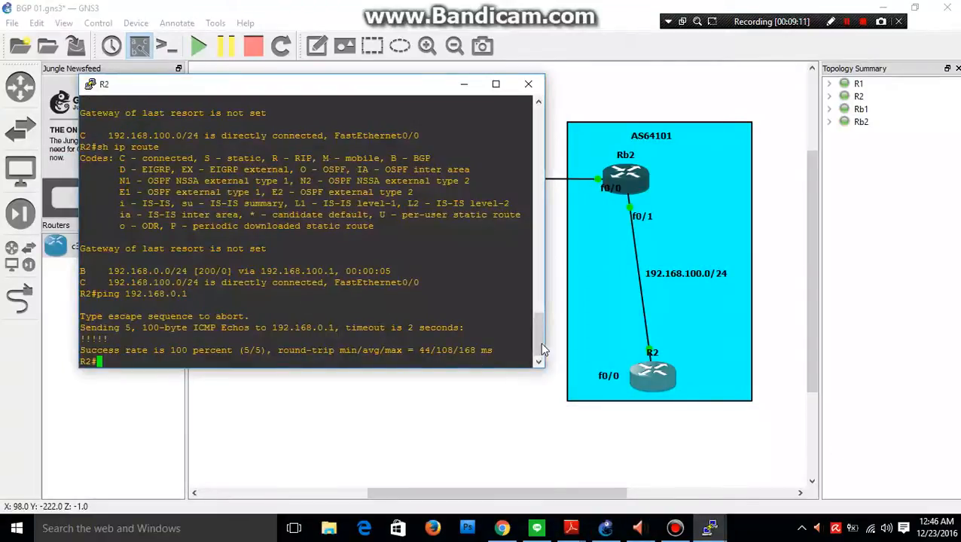
pyautogui.write('sh ')
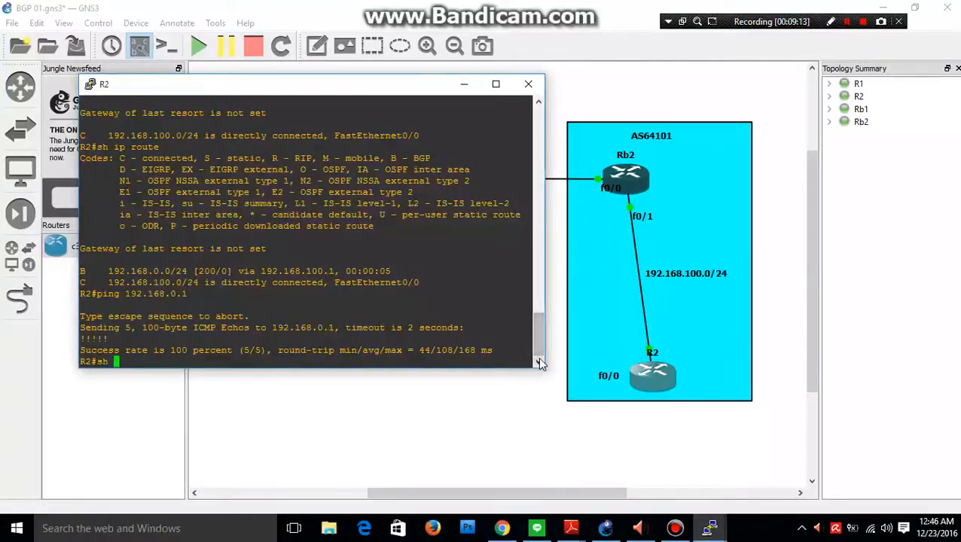
pyautogui.write('ip route')
pyautogui.press('Return')
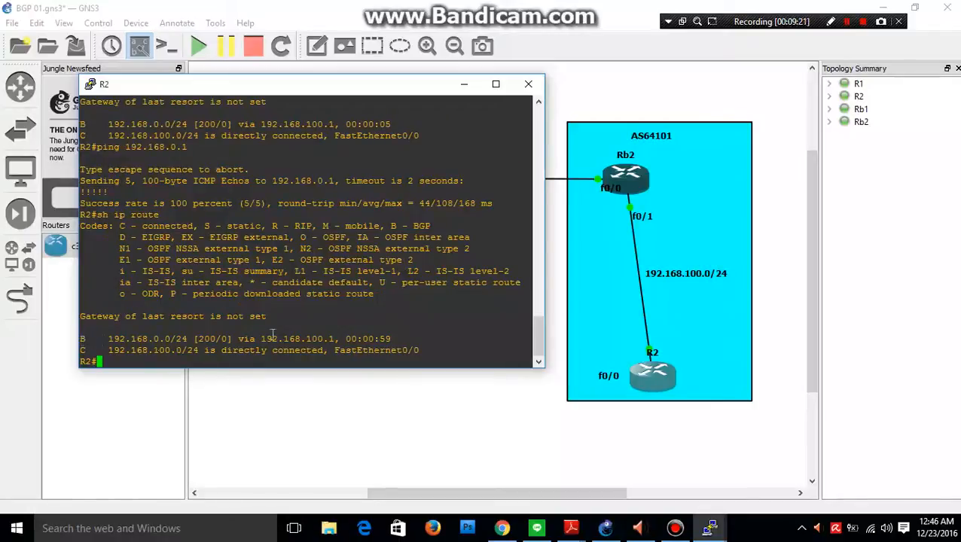
pyautogui.click(468, 89)
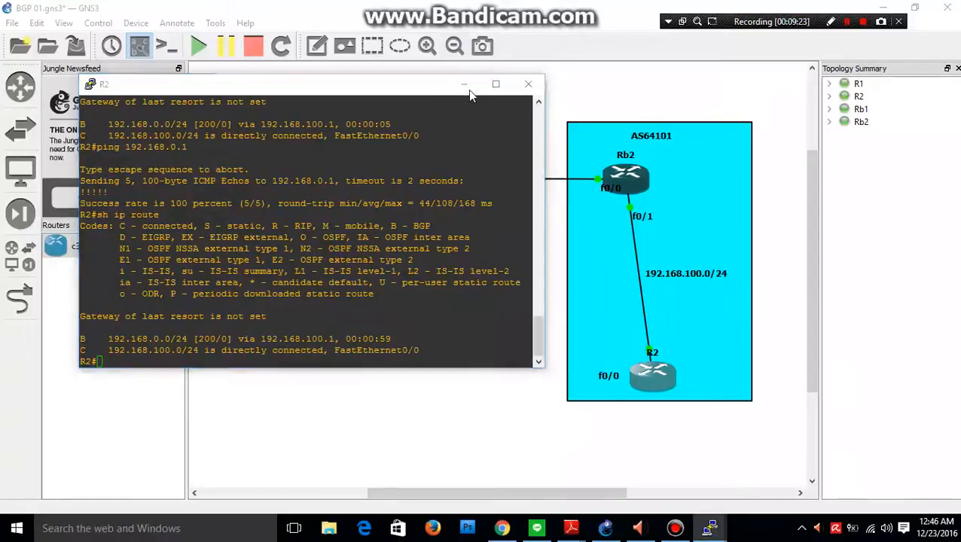
pyautogui.rightClick(332, 302)
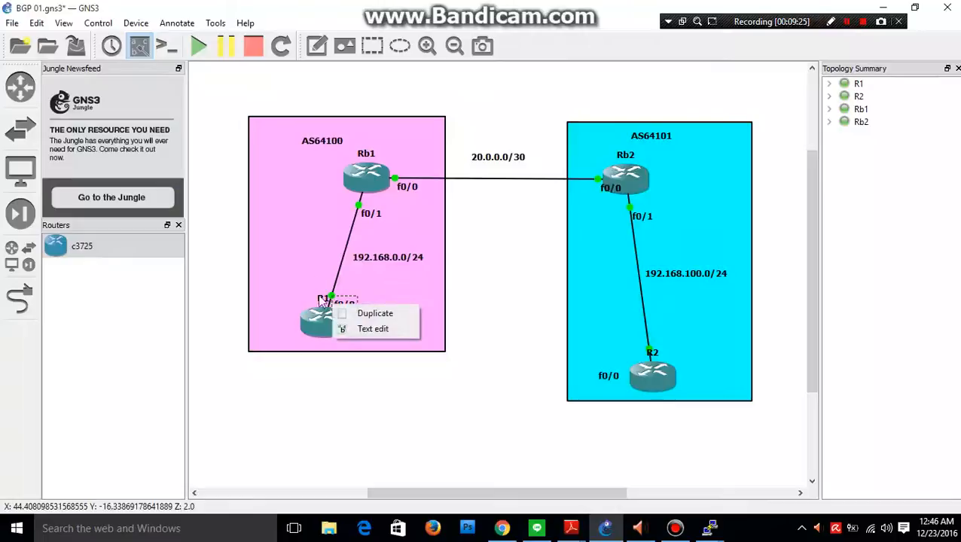
pyautogui.click(324, 313)
pyautogui.rightClick(324, 312)
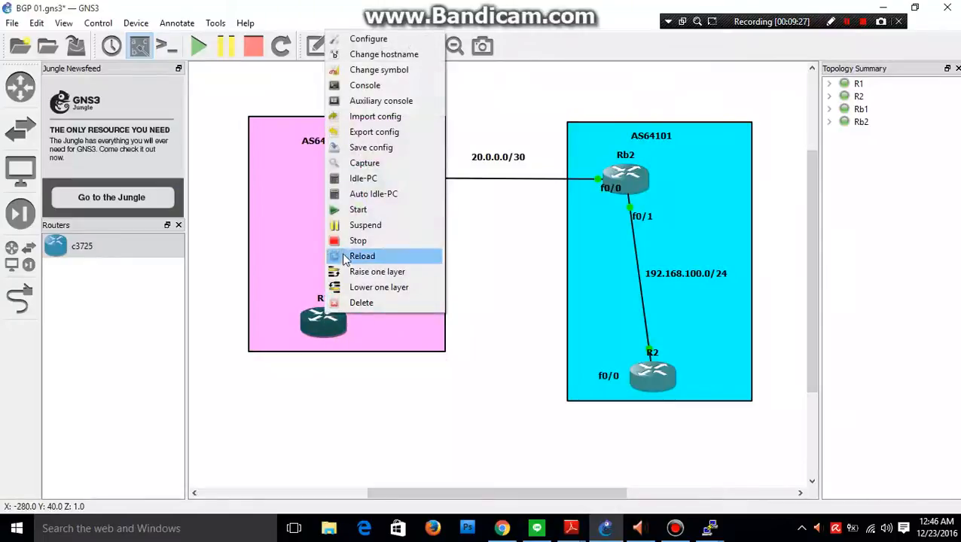
pyautogui.click(455, 249)
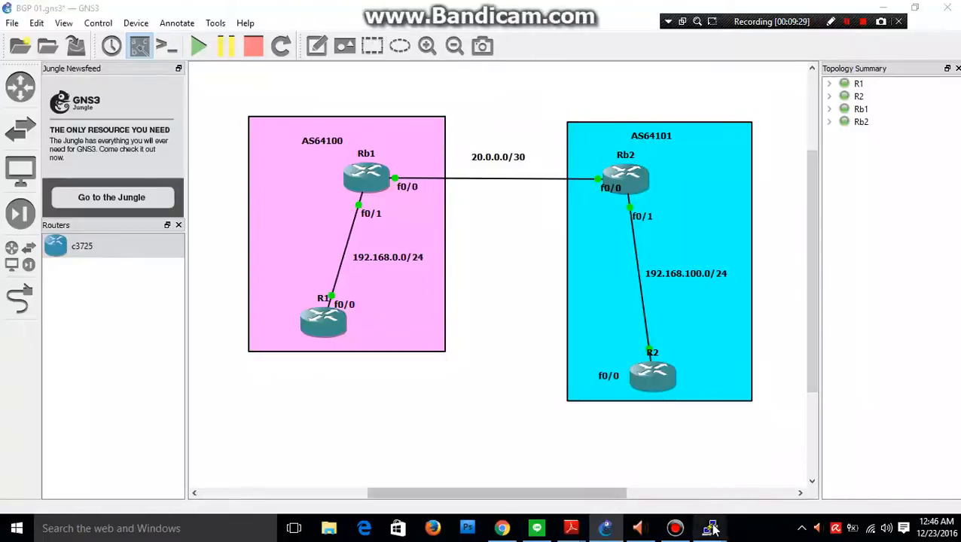
# Return to R1's console, ping 192.168.100.2 again, highlight the success rate in the output, and minimize the console.
pyautogui.moveTo(714, 530)
pyautogui.click(490, 460)
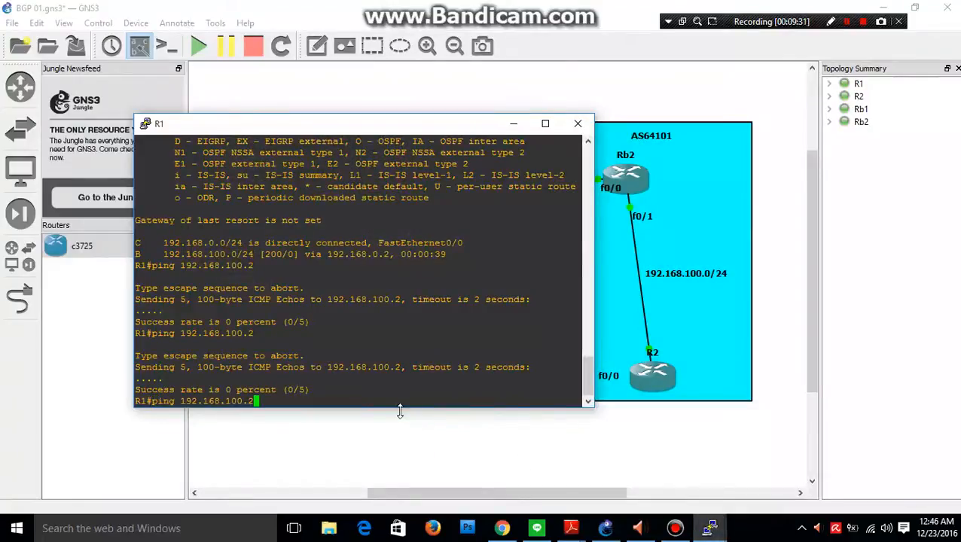
pyautogui.press('Return')
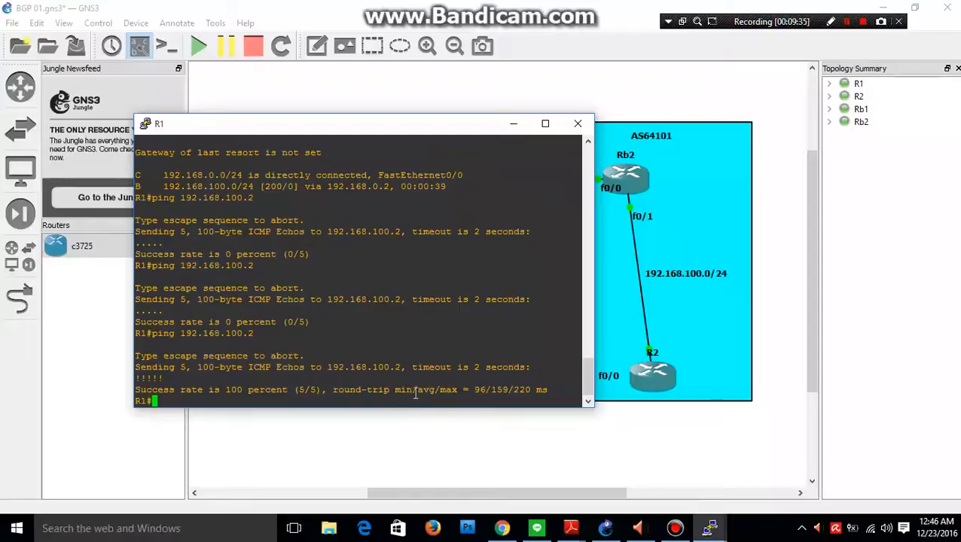
pyautogui.moveTo(330, 391); pyautogui.dragTo(145, 391)
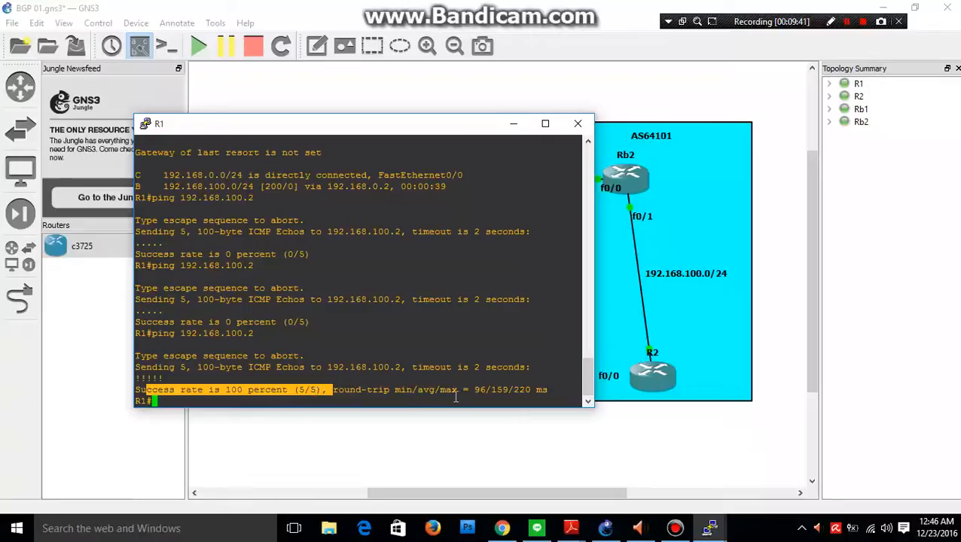
pyautogui.click(325, 390)
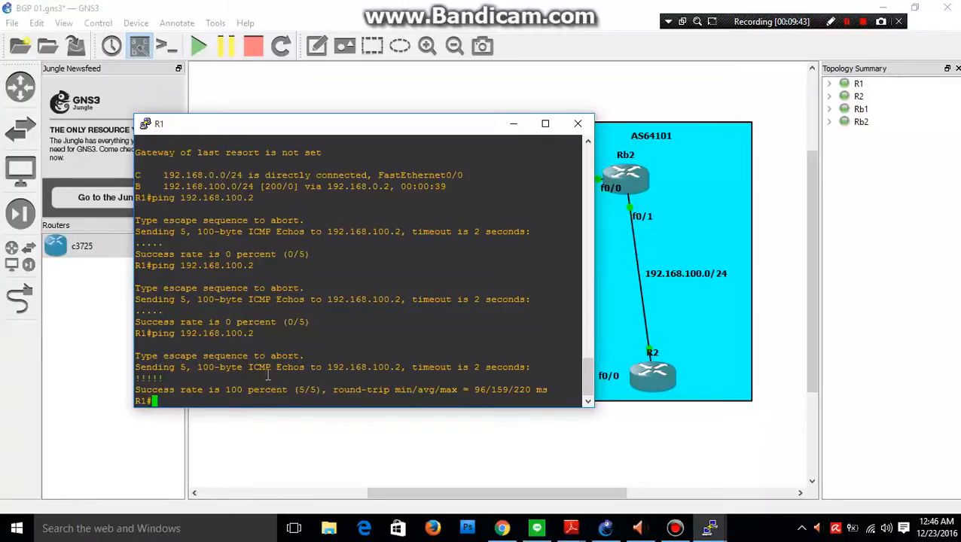
pyautogui.click(515, 127)
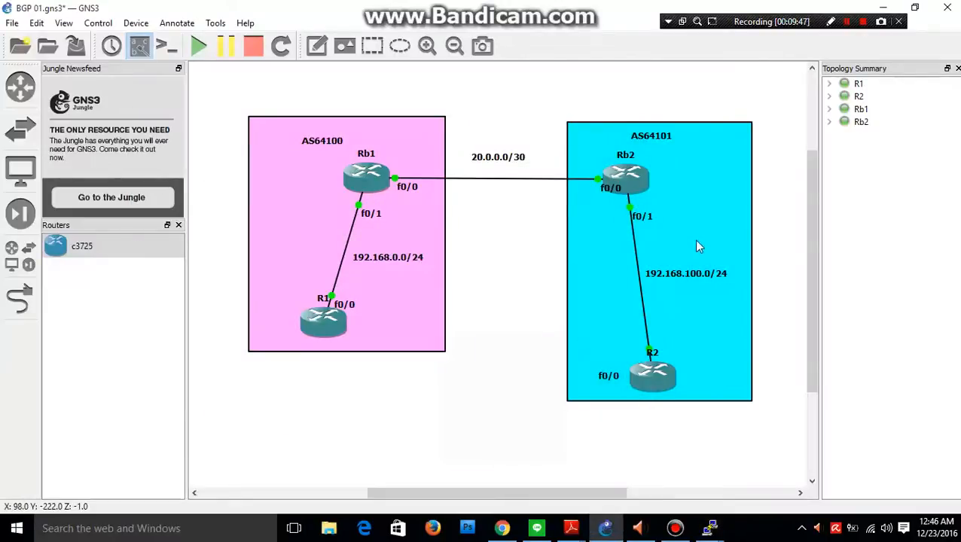